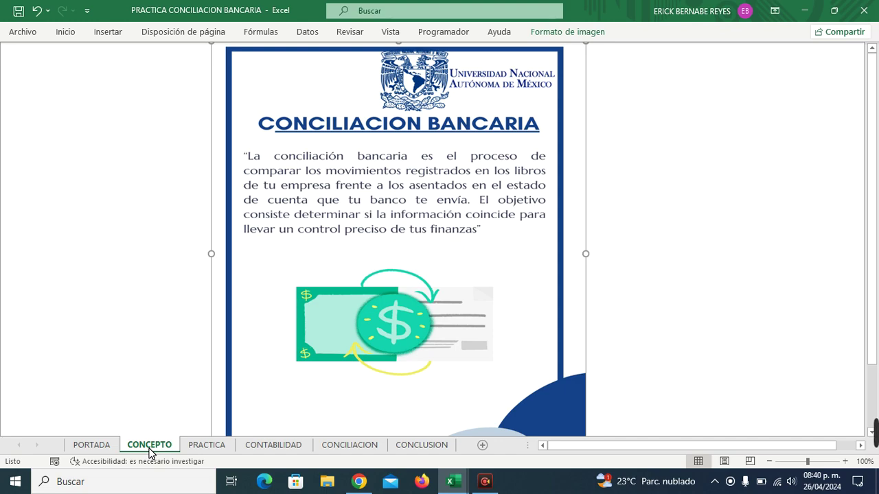
Step: Open the PRACTICA sheet and read the company's exercise instructions A to D and the note on the bank commission
left_click(150, 451)
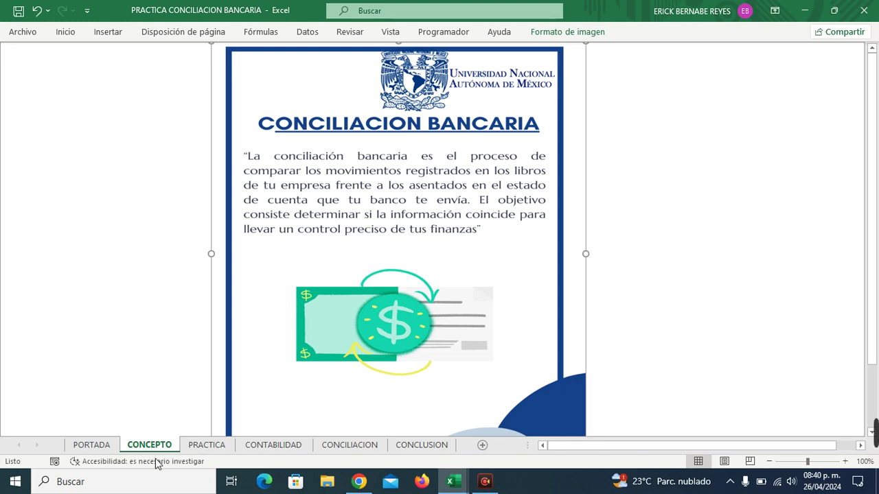
left_click(207, 445)
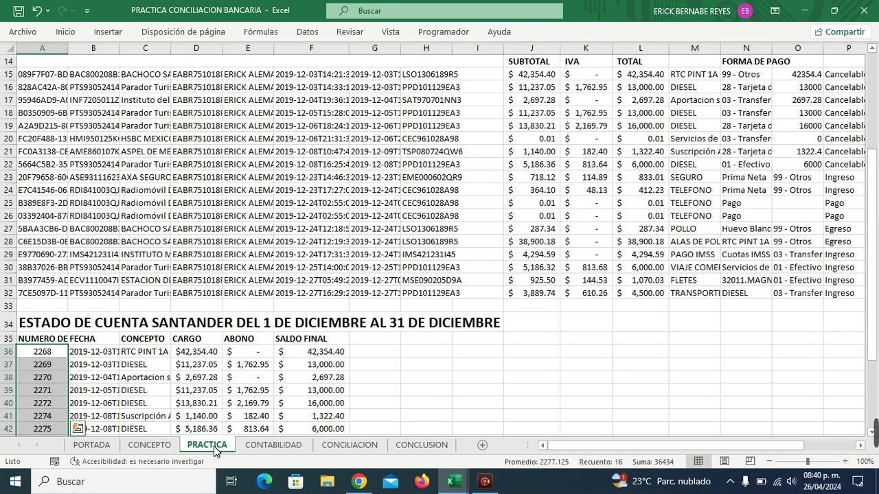
left_click(273, 259)
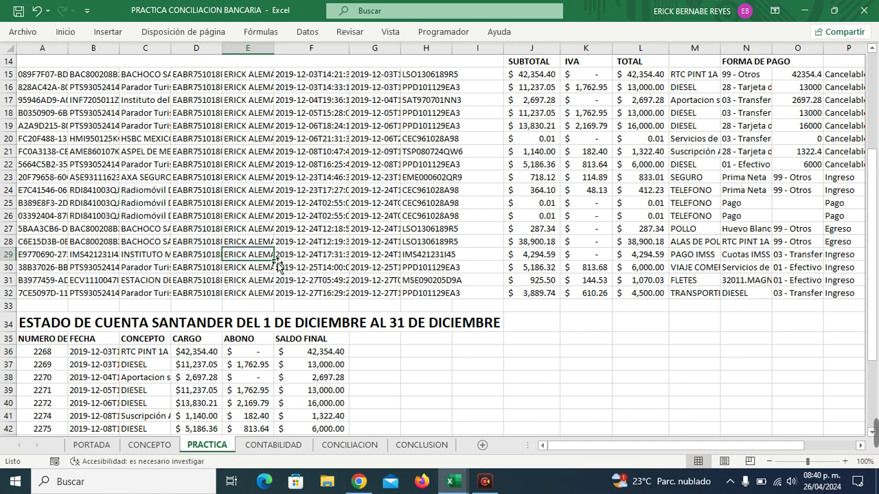
scroll(276, 261, "up", 5)
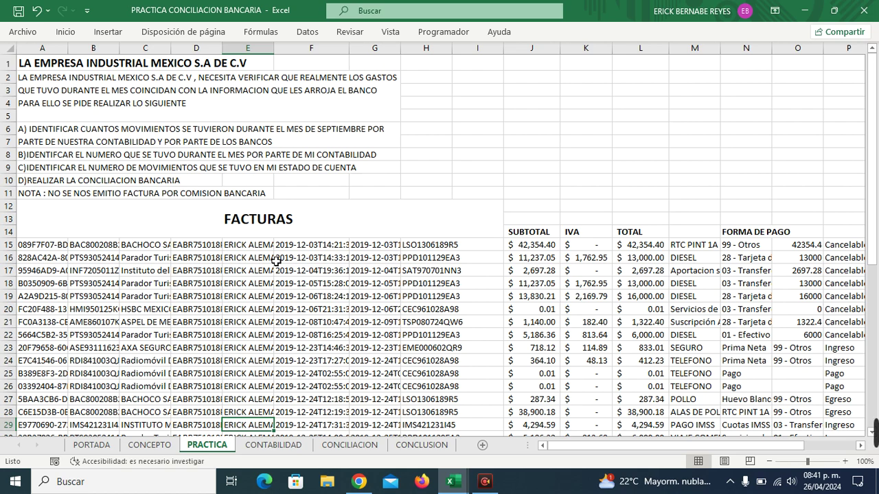
left_click(293, 145)
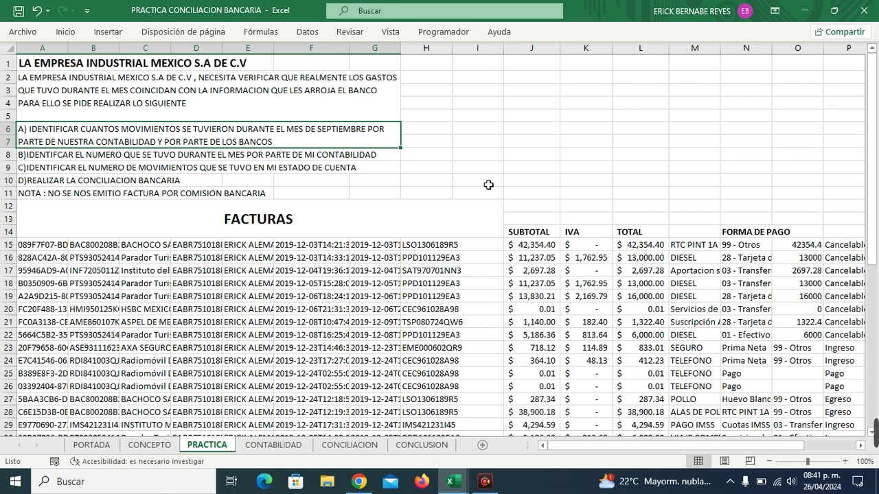
key("Down")
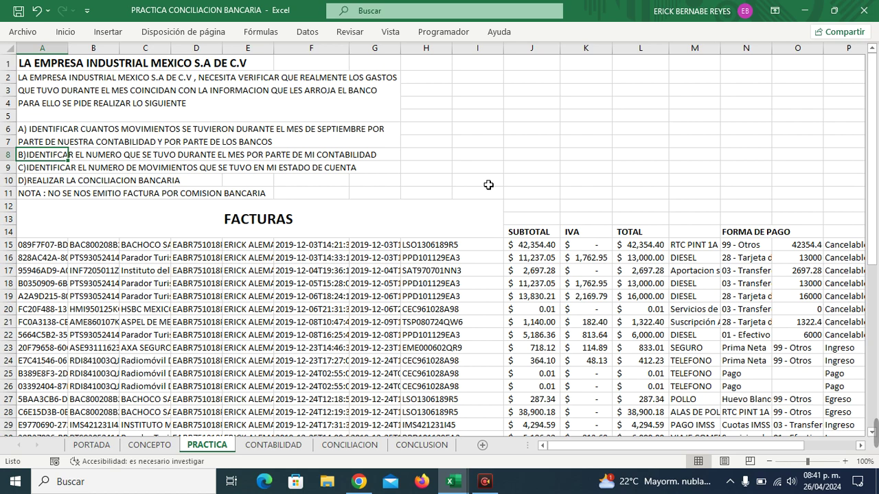
key("Down")
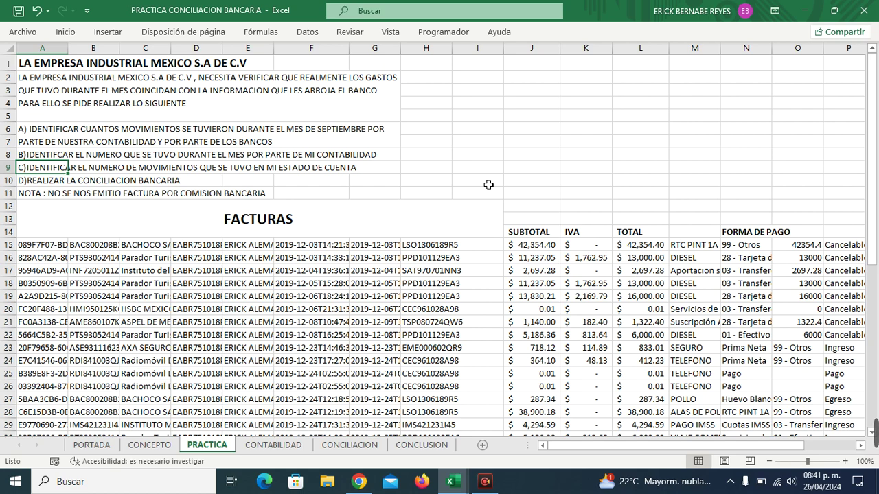
key("Down")
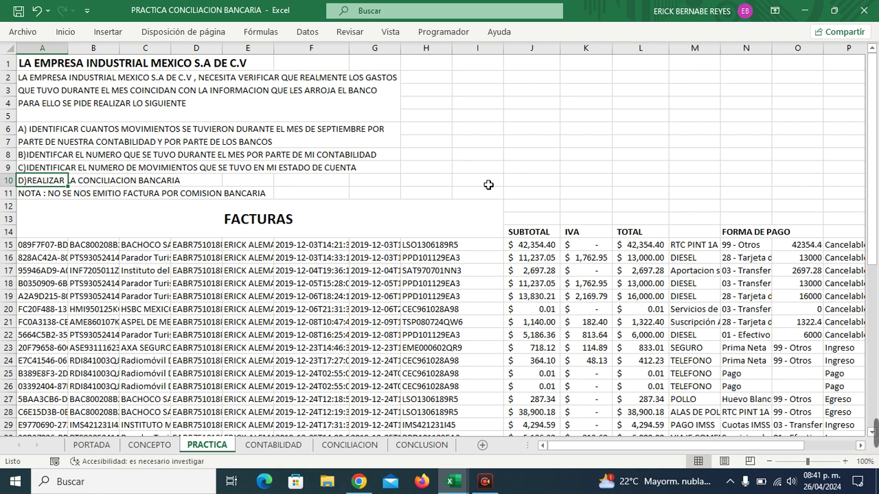
key("Down")
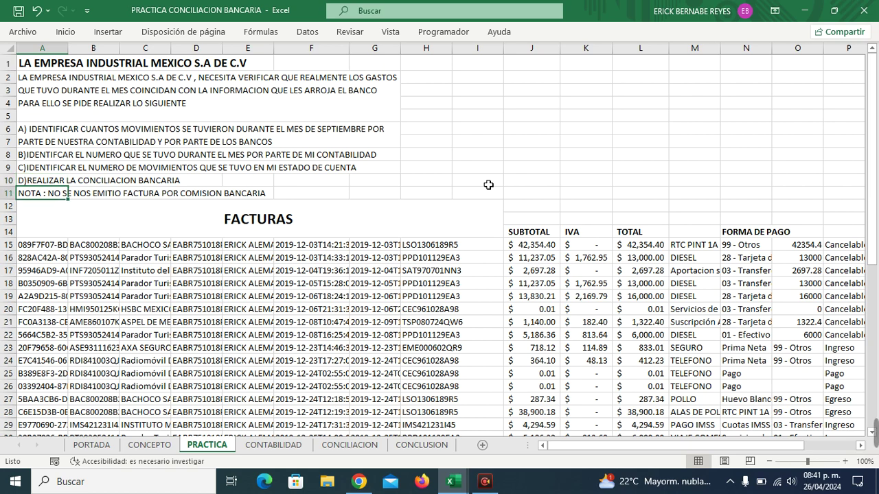
left_click(442, 193)
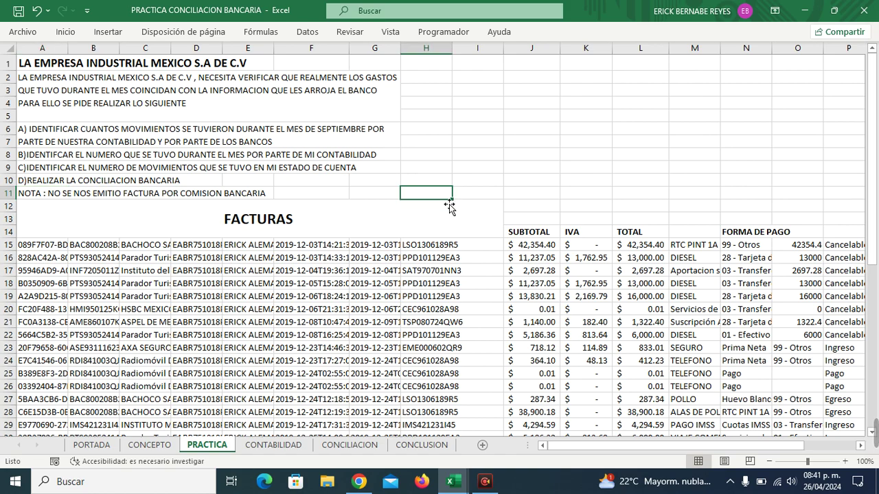
Step: Look over the whole FACTURAS table, from the invoice identifiers across to the CONCEPTO column
scroll(449, 206, "down", 1)
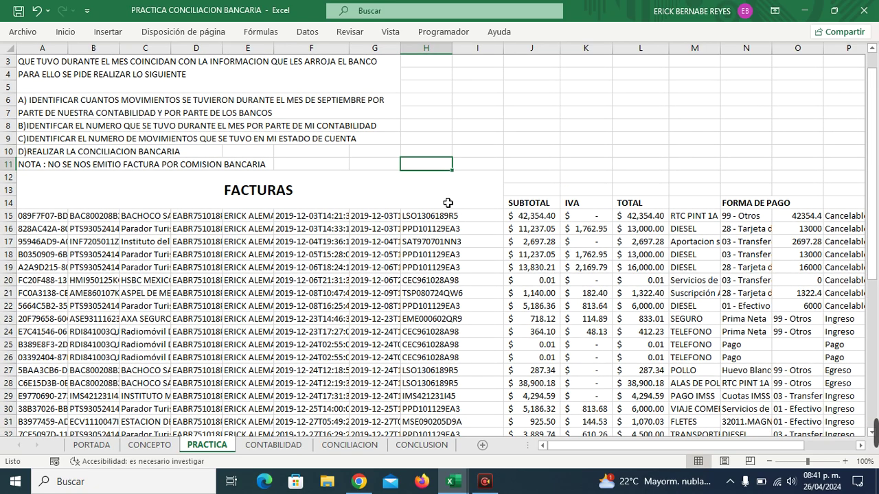
scroll(448, 204, "down", 1)
scroll(447, 204, "right", 1)
scroll(447, 204, "right", 2)
scroll(448, 203, "left", 3)
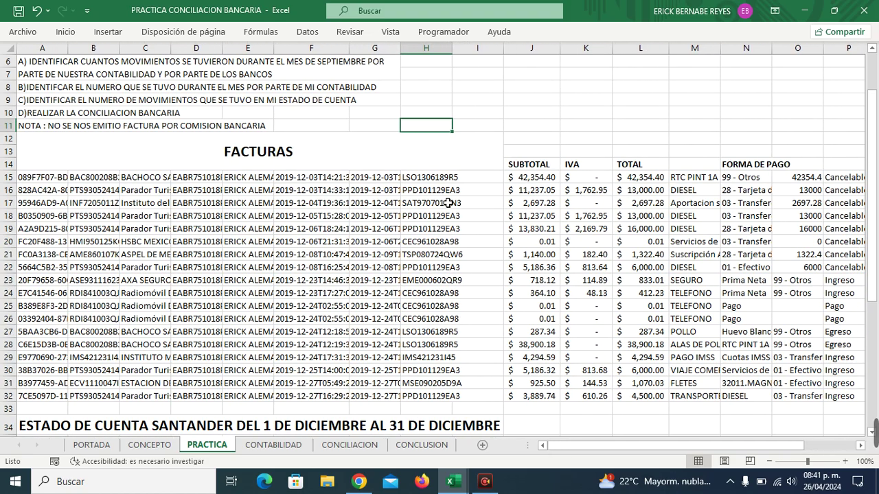
scroll(448, 203, "right", 3)
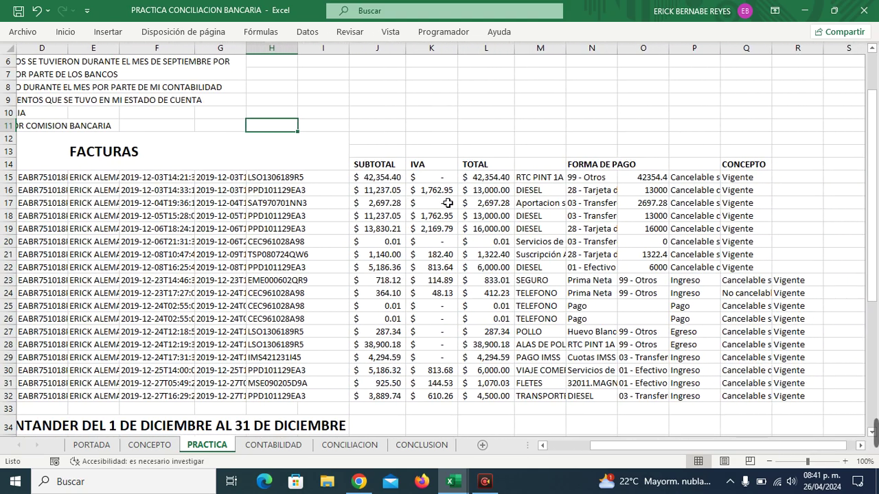
scroll(448, 203, "right", 1)
scroll(576, 242, "left", 4)
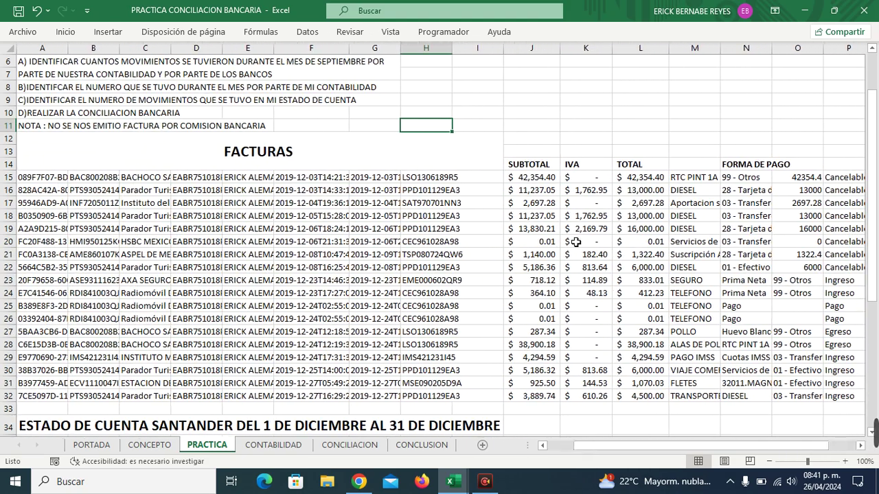
Step: Go through the invoice in row 21 field by field, from its identifier in column A to its description in column M
left_click(60, 256)
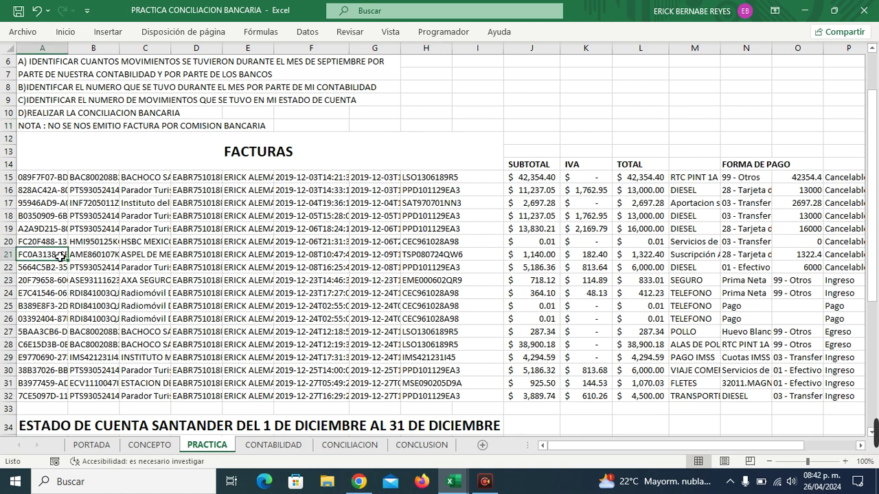
key("Right")
key("Right")
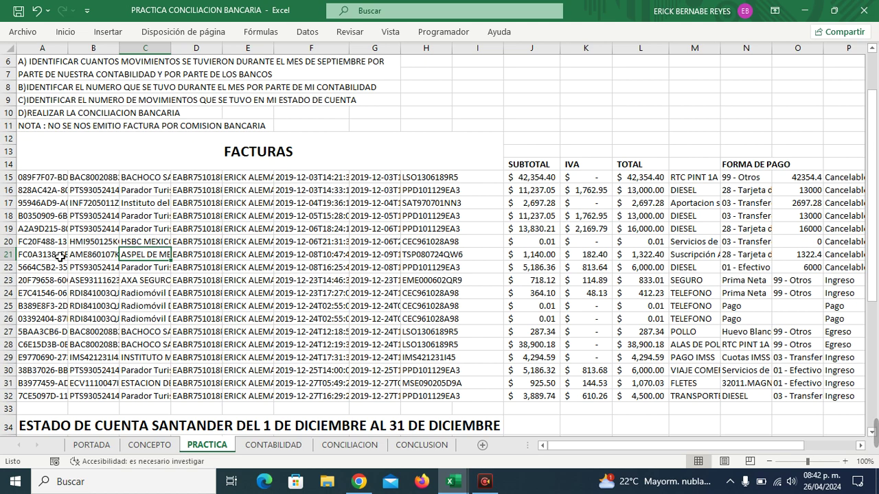
key("Left")
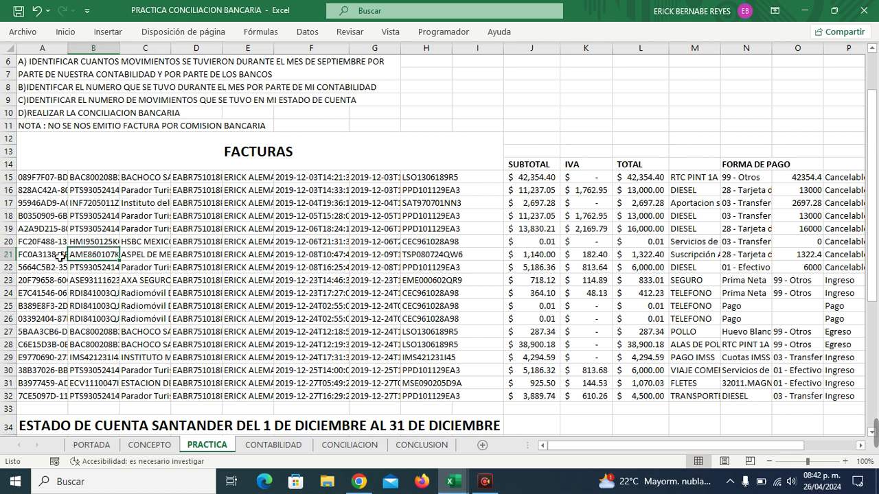
key("Right")
key("Right")
key("Right")
key("Left")
key("Right")
key("Right")
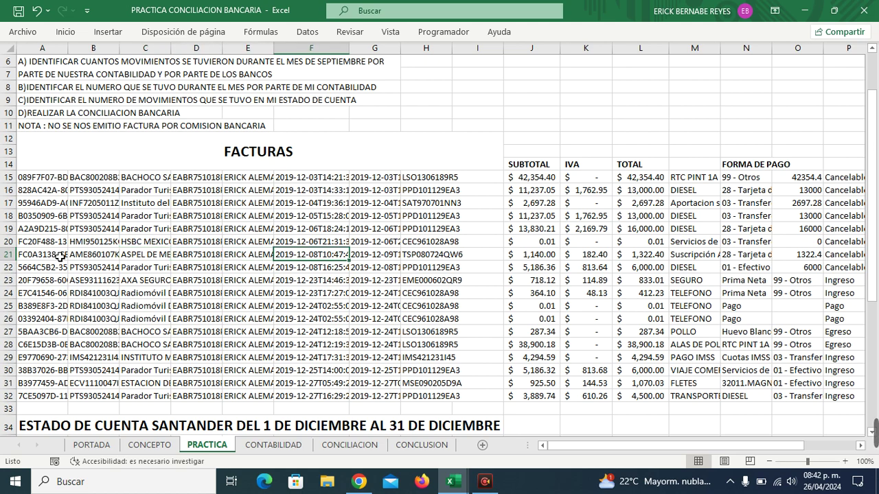
key("Right")
key("Right")
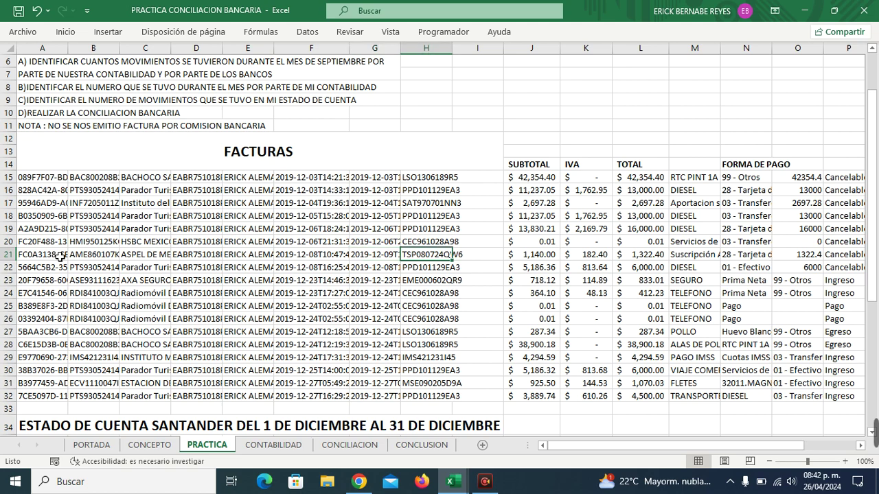
key("Right")
key("Right")
key("Right")
key("Right")
key("Right")
key("Right")
key("Right")
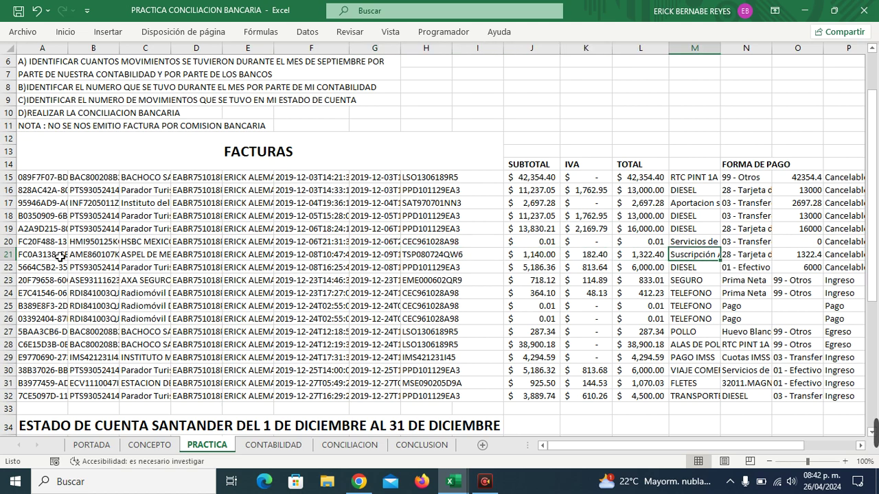
Step: Examine the row 21 invoice's subtotal, IVA and total, followed by its payment method and cancellation status
key("Left")
key("Left")
key("Left")
key("Left")
key("Left")
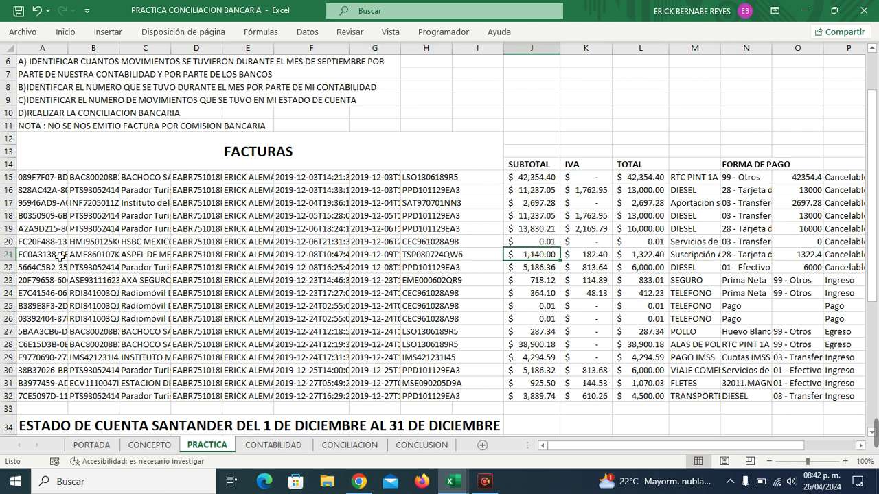
key("Right")
key("Right")
key("Right")
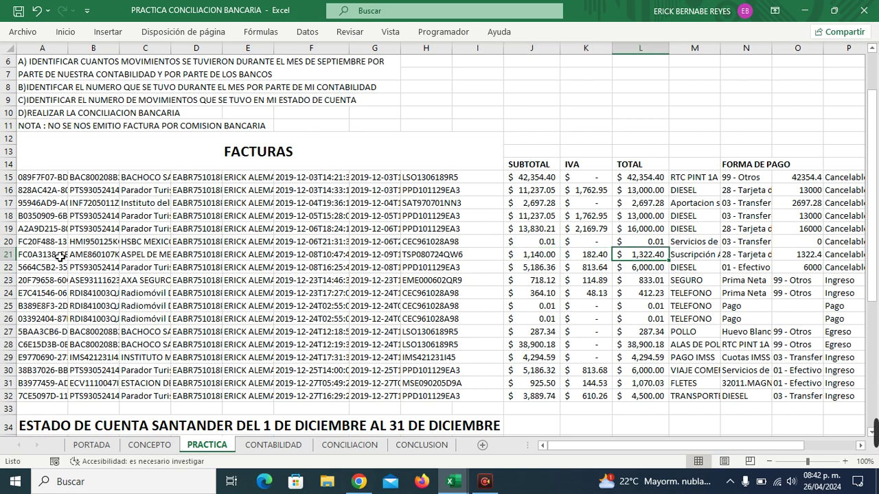
key("Right")
key("Right")
key("Right")
key("Right")
key("Left")
key("Left")
key("Left")
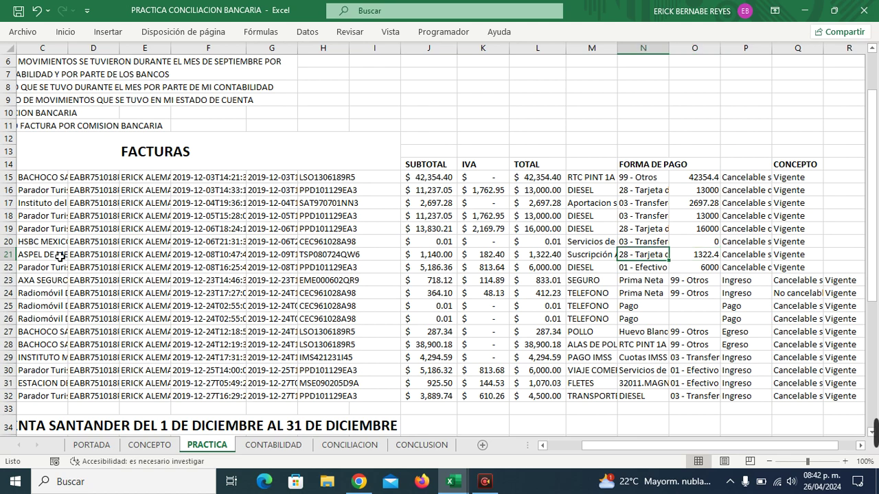
key("Right")
key("Right")
key("Right")
key("Right")
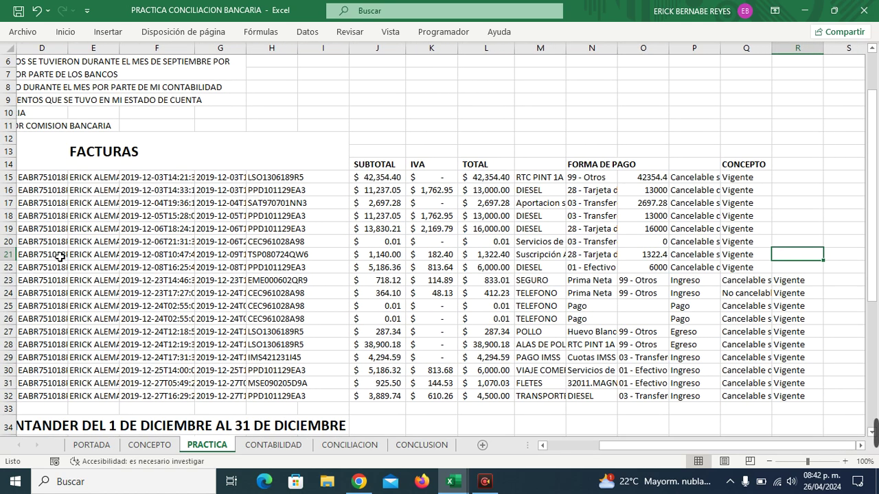
key("Left")
key("Left")
key("Right")
key("Right")
key("Right")
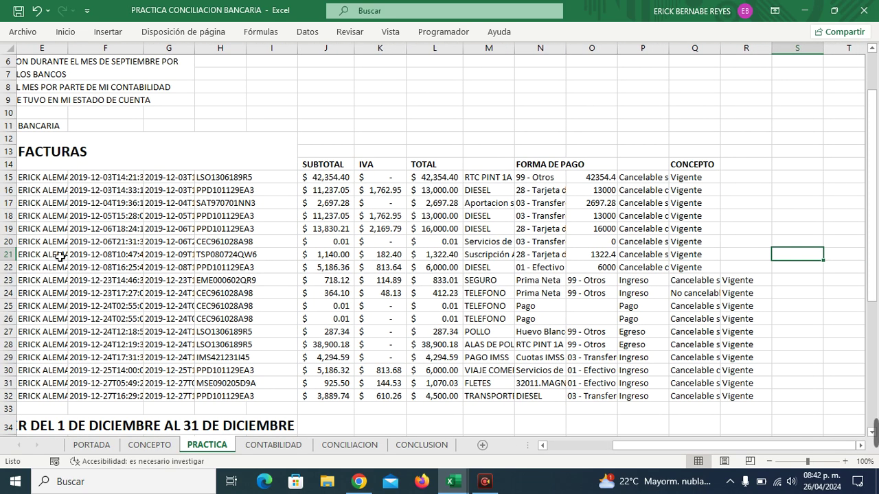
Step: Look through the Santander statement for 1 to 31 December and compare it with the FACTURAS table above
scroll(60, 257, "left", 1)
scroll(60, 257, "down", 2)
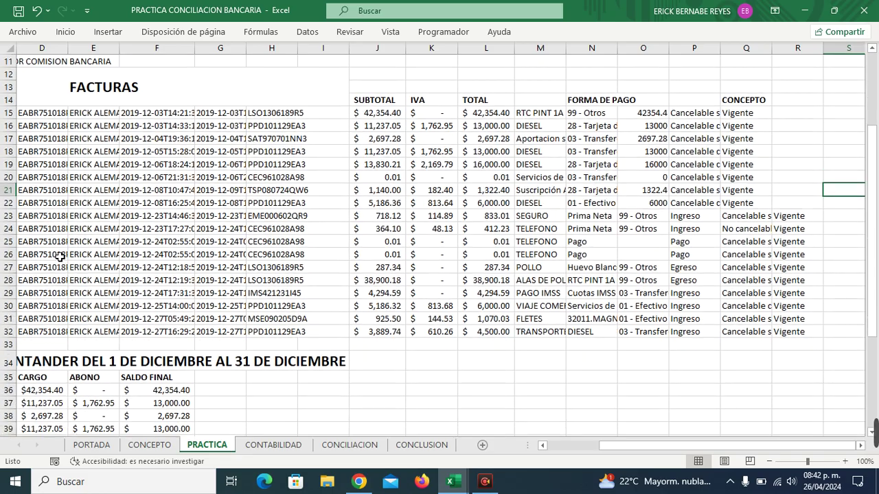
scroll(61, 256, "down", 1)
scroll(65, 248, "left", 1)
scroll(67, 243, "down", 3)
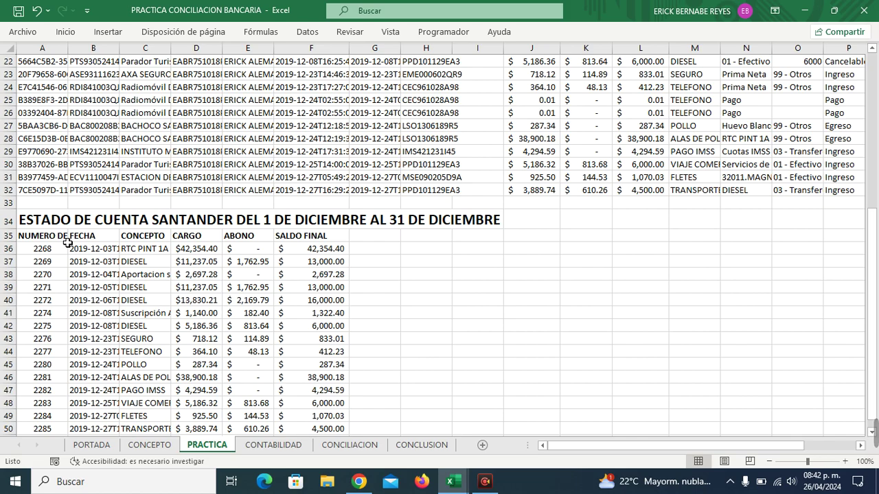
scroll(317, 170, "up", 4)
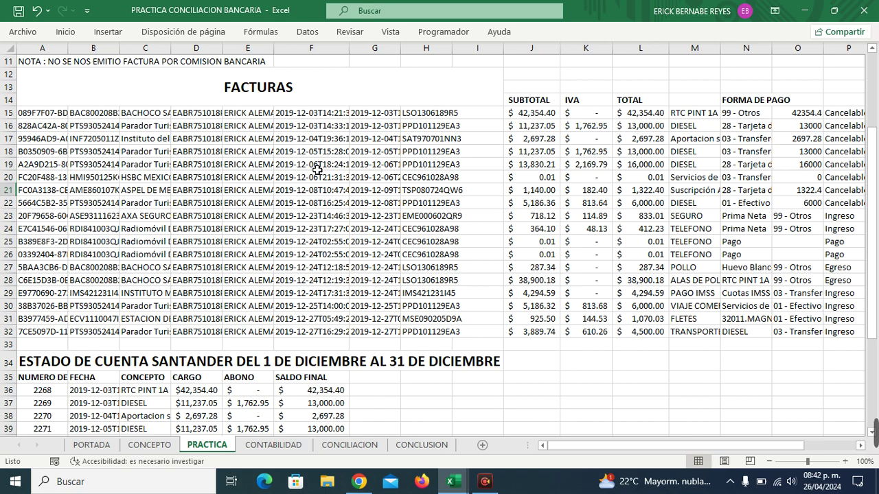
scroll(317, 170, "down", 3)
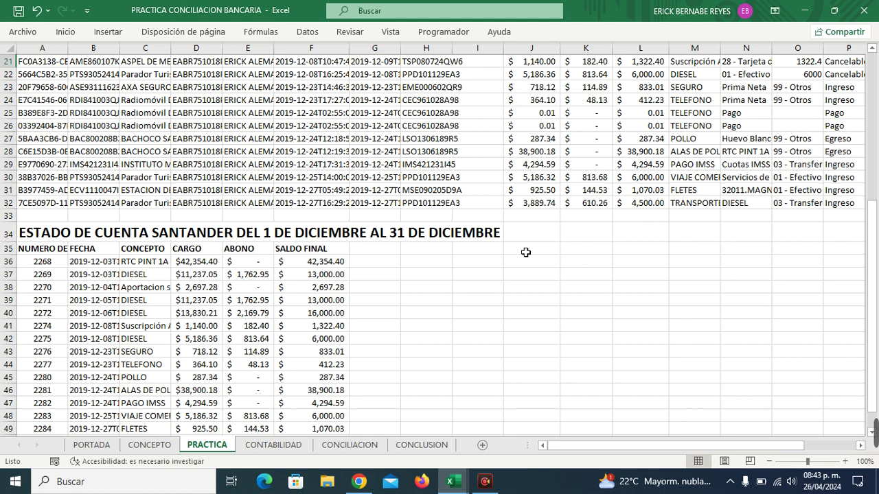
scroll(525, 252, "down", 2)
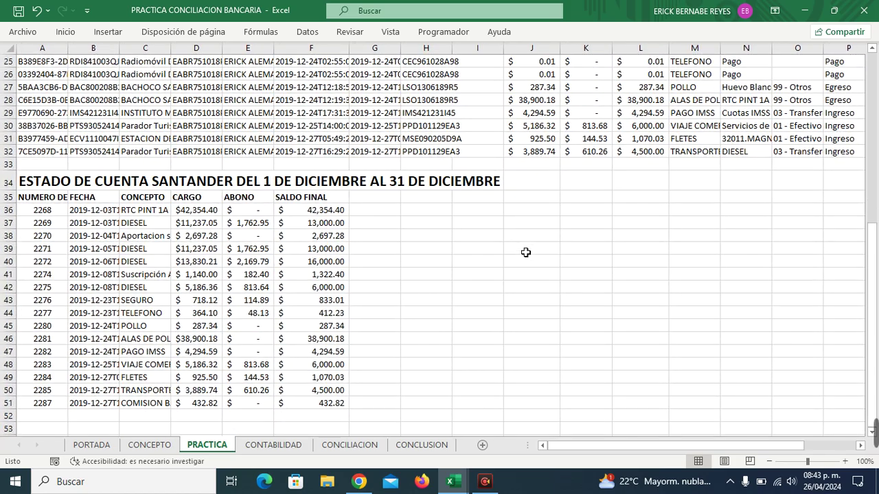
scroll(526, 252, "up", 2)
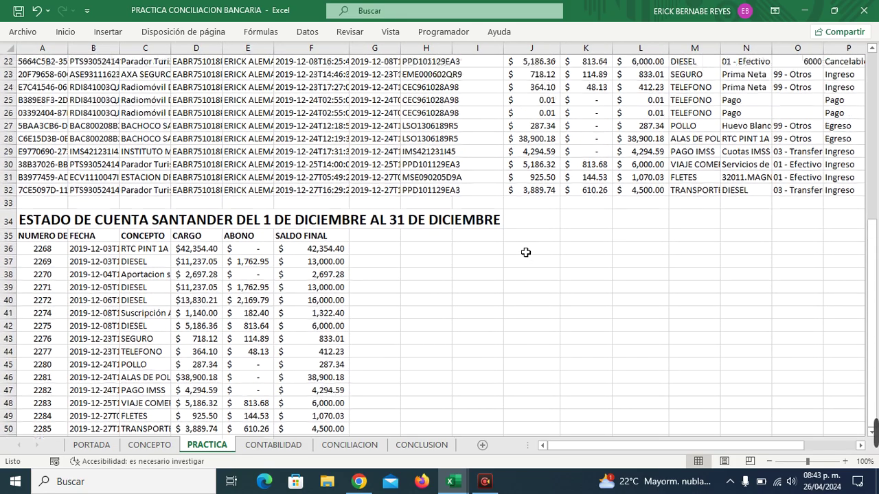
scroll(526, 253, "down", 1)
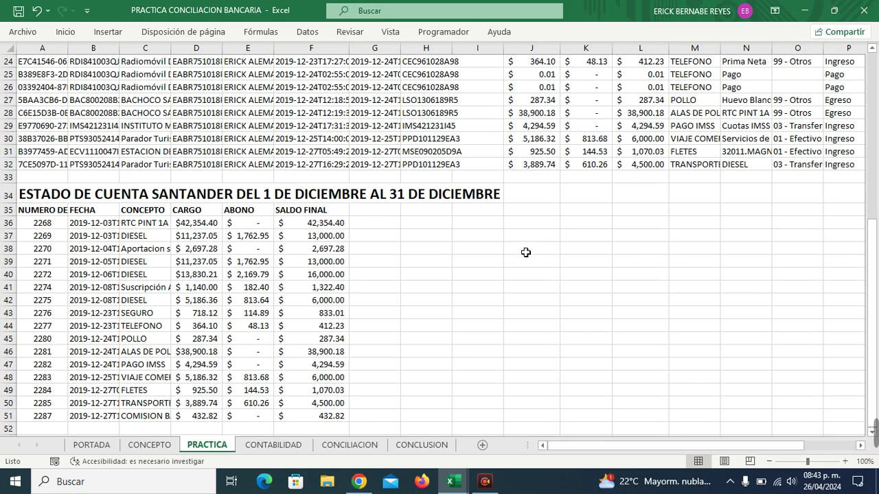
Step: Review the Santander statement's column headings in row 35, from the number column through FECHA, CONCEPTO, CARGO and ABONO to SALDO FINAL
left_click(62, 216)
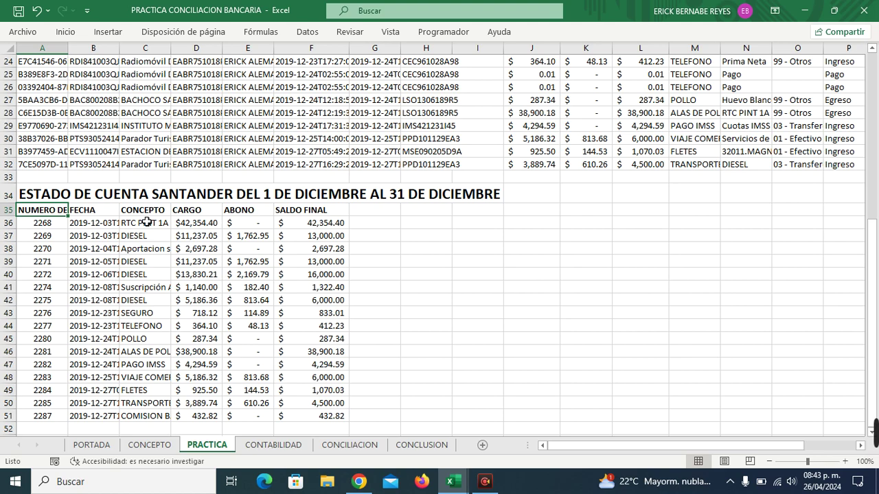
key("Right")
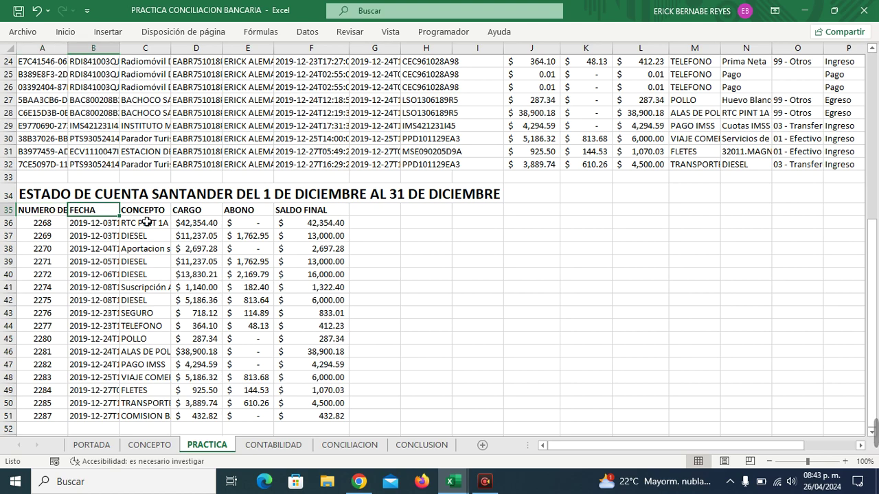
key("Right")
key("Right")
key("Right")
key("Right")
key("Right")
key("Right")
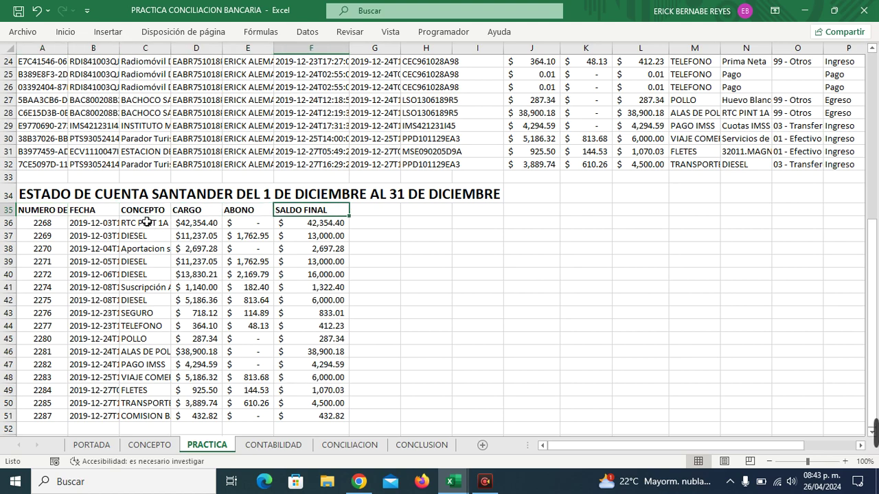
Step: Replace the month named in instruction A of the PRACTICA sheet with ENERO
scroll(146, 222, "down", 2)
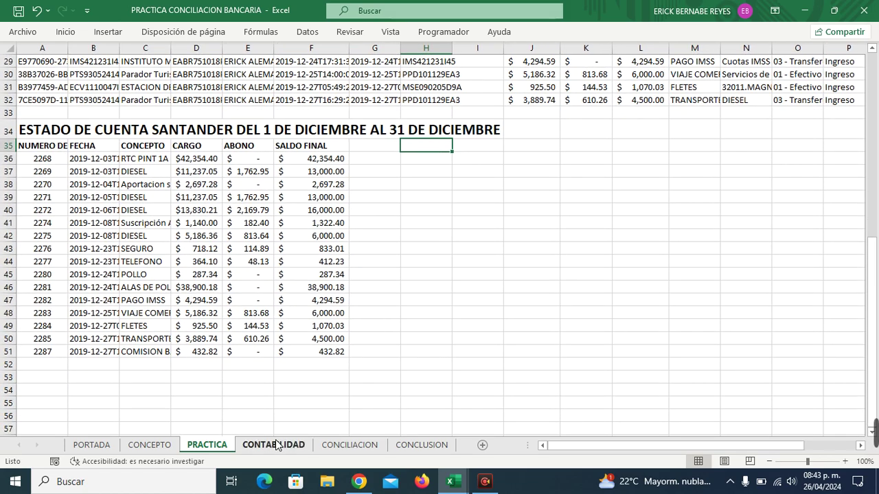
scroll(482, 196, "up", 9)
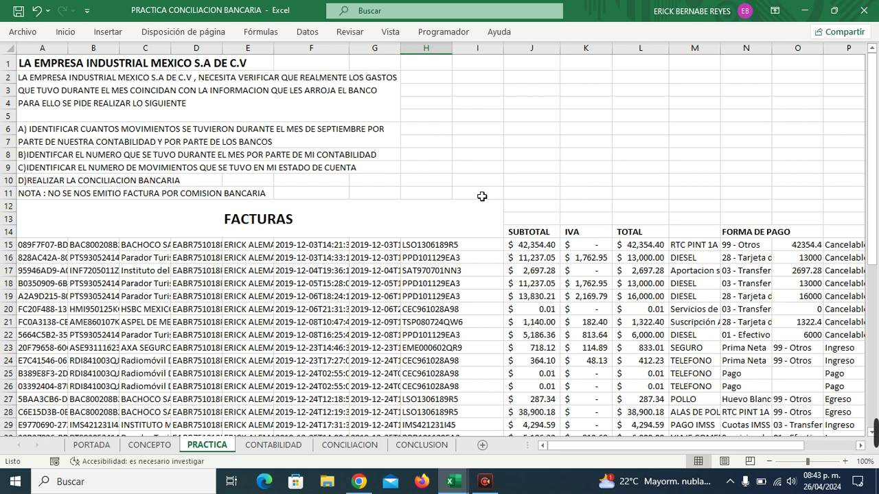
double_click(351, 136)
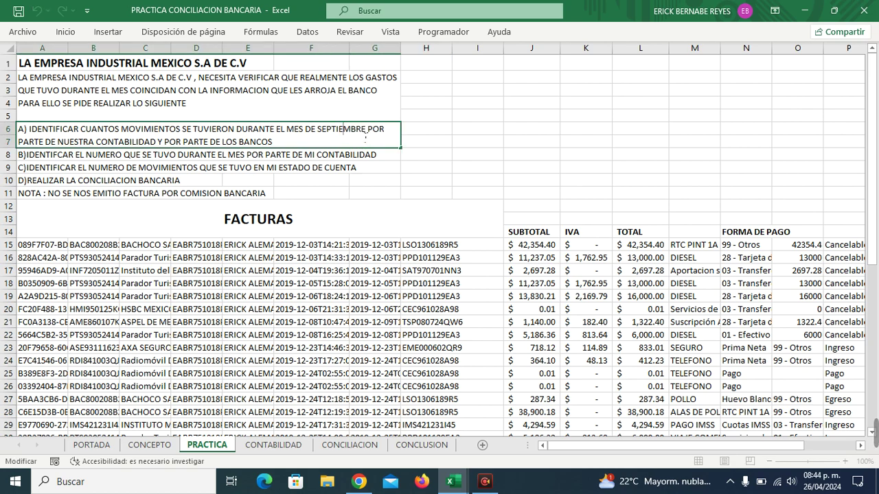
left_click_drag(372, 137, 326, 139)
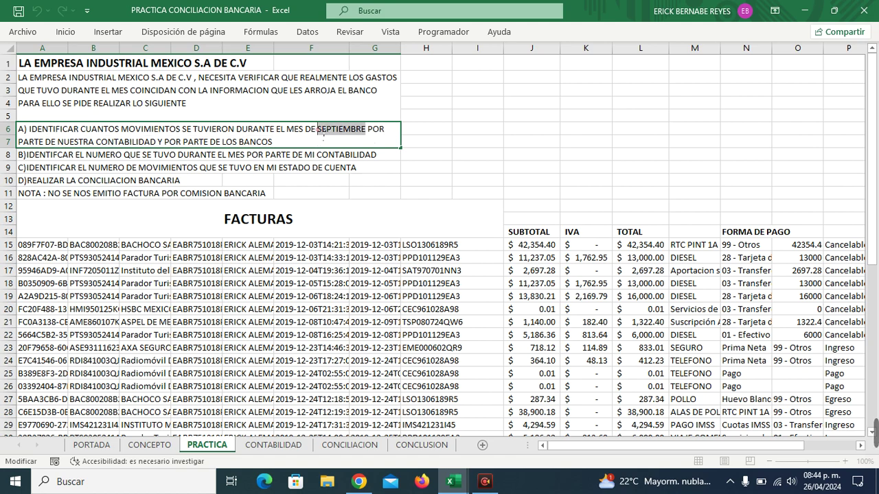
type("EM")
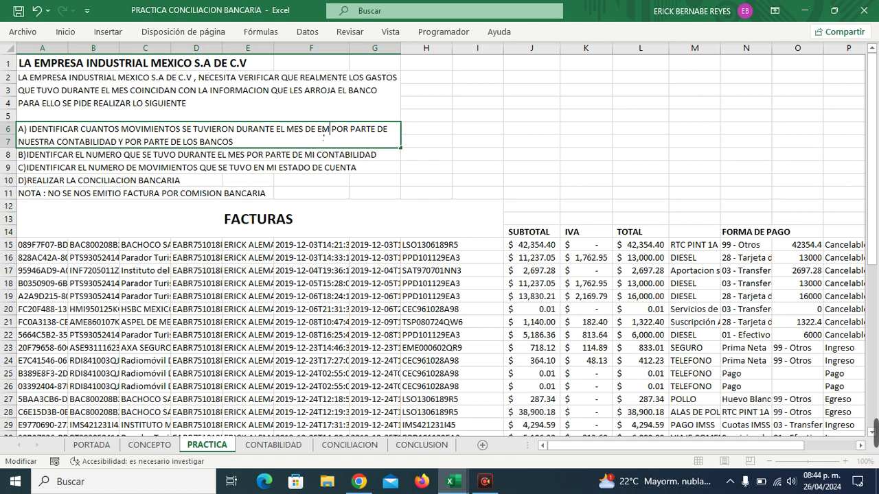
key("BackSpace")
type("NERO")
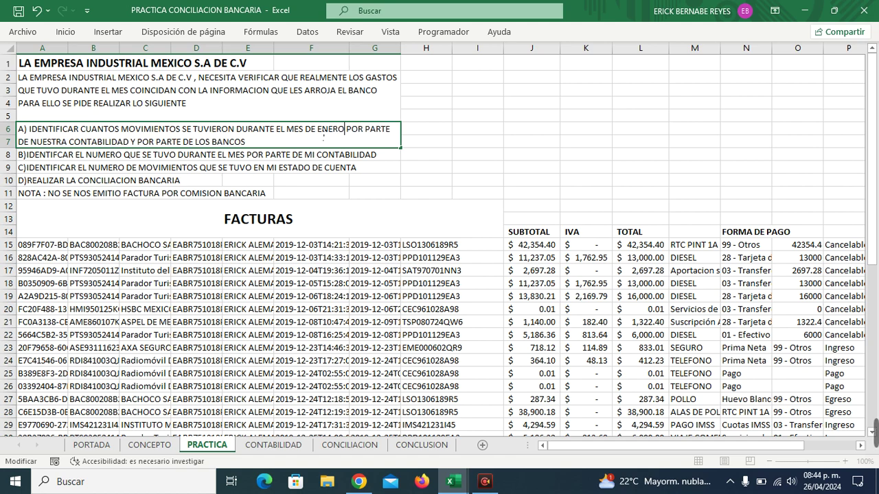
left_click(449, 157)
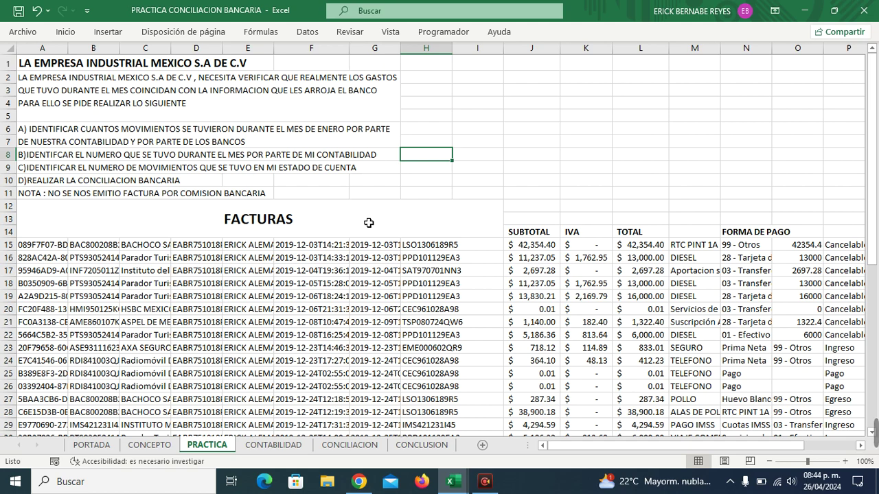
key("Left")
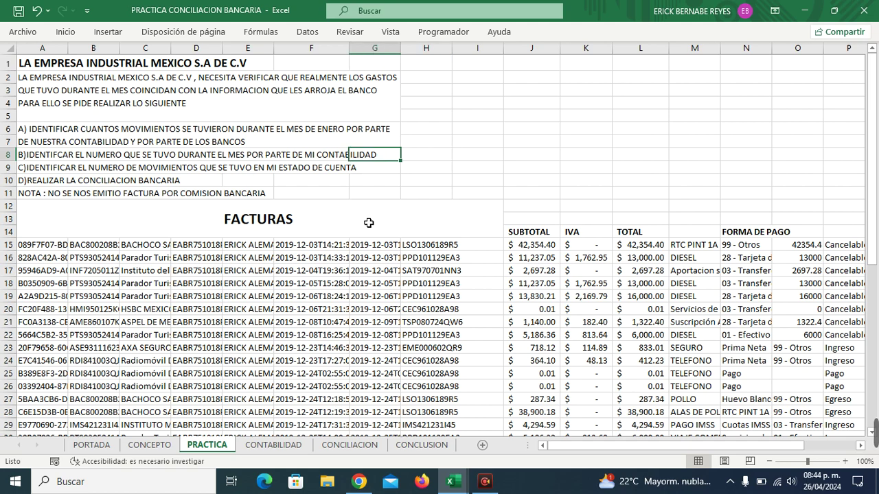
key("Right")
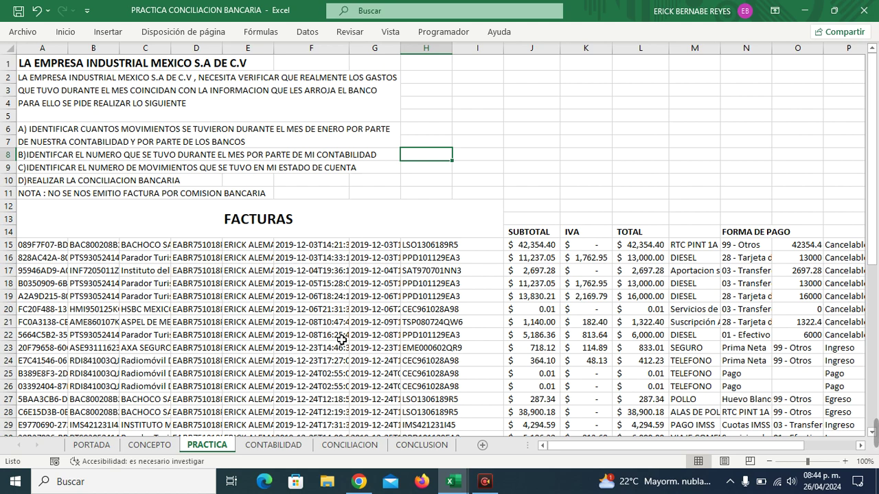
Step: Copy the entire FACTURAS table, from its title block in row 12 through row 32 and across columns A to R
left_click(252, 226)
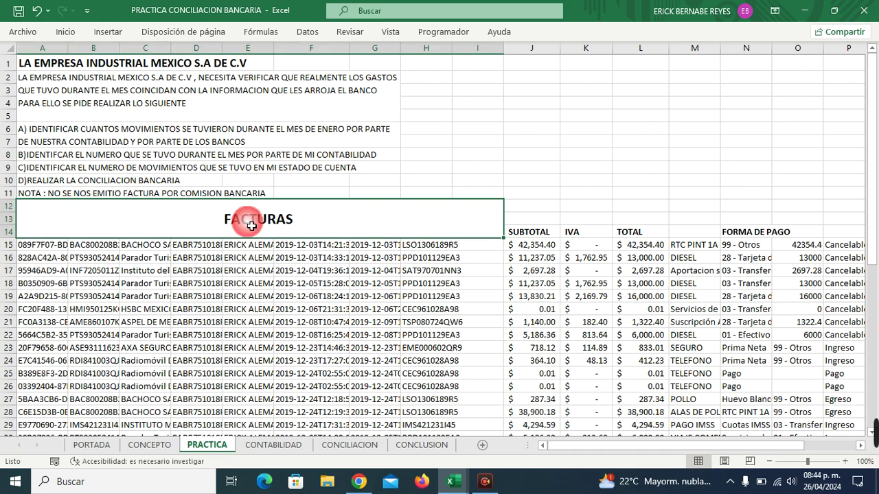
key("shift+Right")
key("shift+Right")
key("shift+Right")
key("shift+Right")
key("shift+Right")
key("shift+Right")
key("shift+Right")
key("shift+Right")
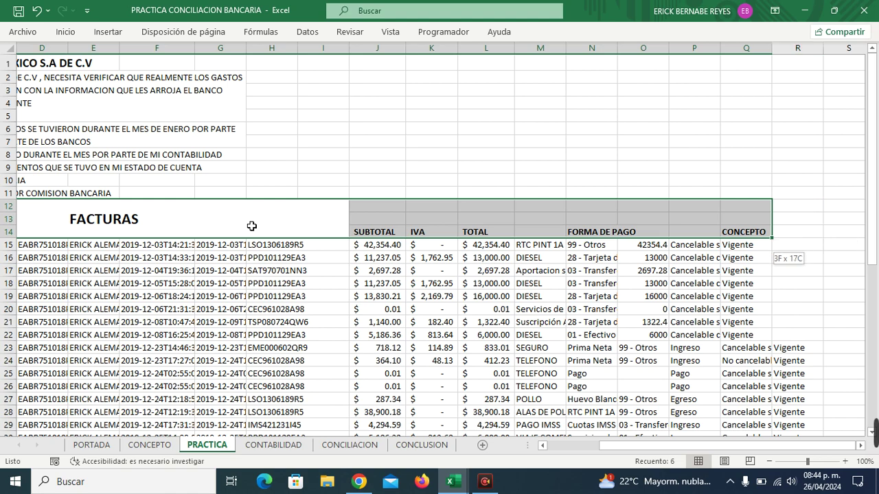
key("shift+Down")
key("shift+Down")
key("shift+Down")
key("shift+Down")
key("shift+Down")
key("shift+Down")
key("shift+Down")
key("shift+Down")
key("shift+Down")
key("shift+Down")
key("shift+Down")
key("shift+Down")
key("shift+Down")
key("shift+Down")
key("shift+Down")
key("shift+Down")
key("shift+Down")
key("shift+Down")
key("shift+Down")
key("shift+Down")
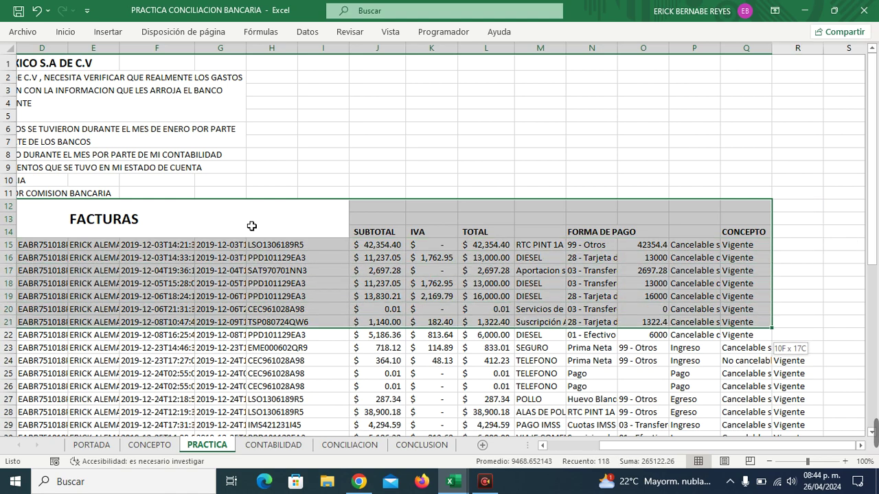
key("shift+Up")
key("shift+Up")
key("shift+Right")
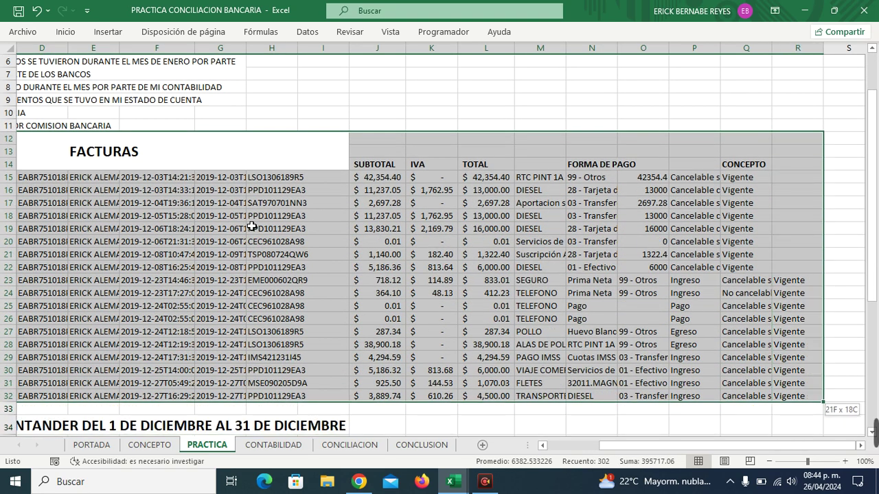
key("ctrl+c")
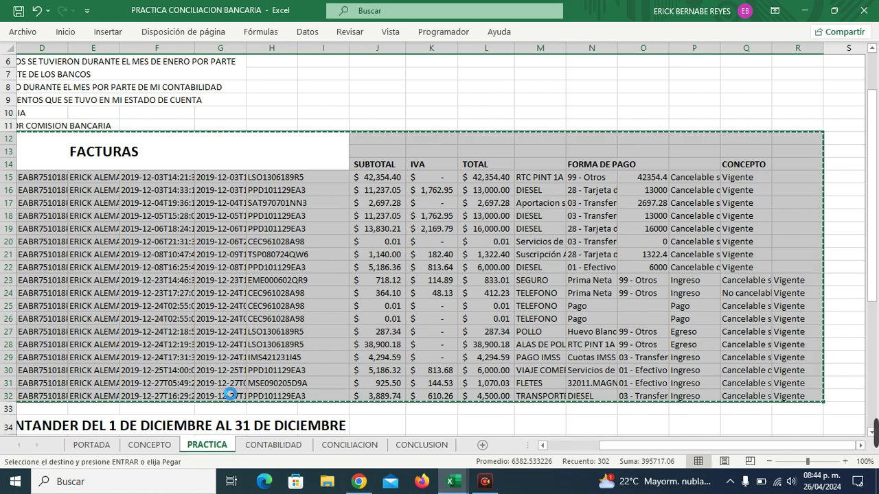
Step: Paste the copied invoice table into the CONTABILIDAD sheet starting at cell B2
left_click(275, 445)
scroll(107, 169, "left", 8)
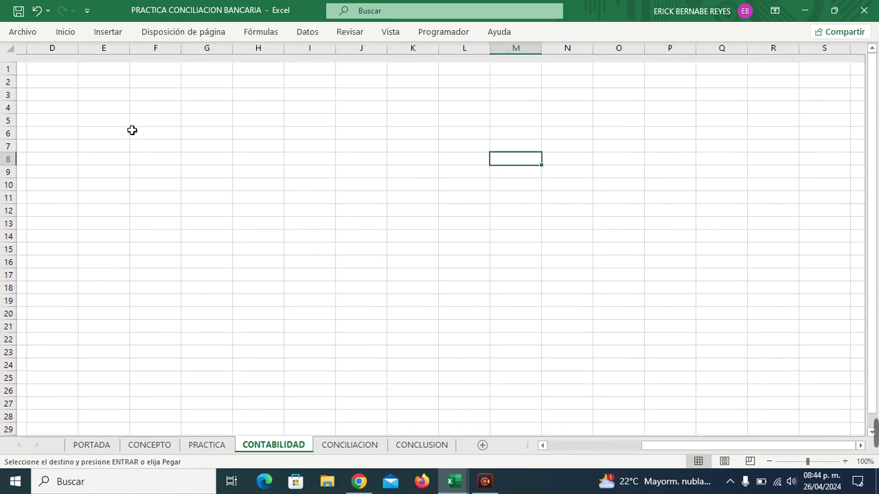
left_click(96, 74)
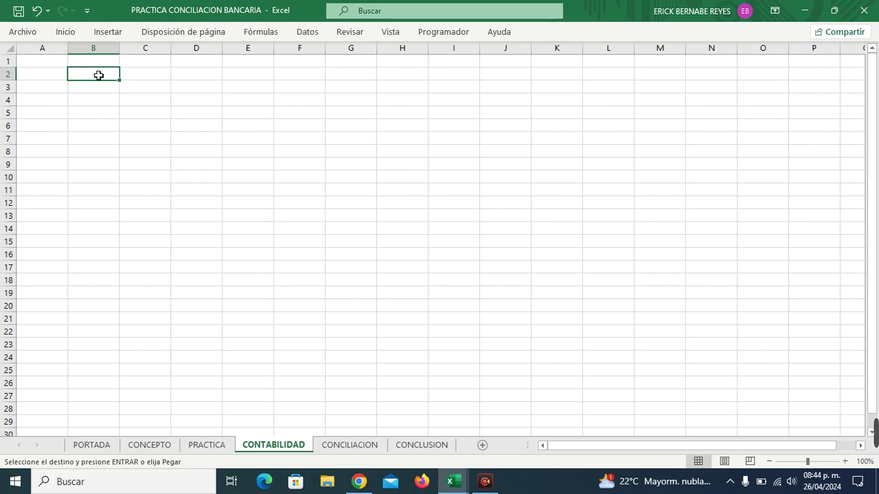
key("ctrl+v")
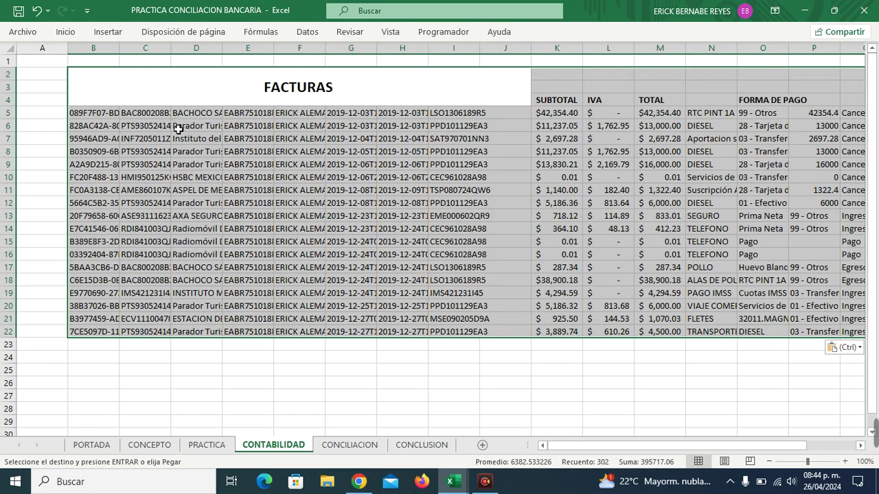
Step: Try to move the pasted invoice table so that it starts at cell A1, accepting the separation of merged cells
left_click_drag(76, 126, 60, 118)
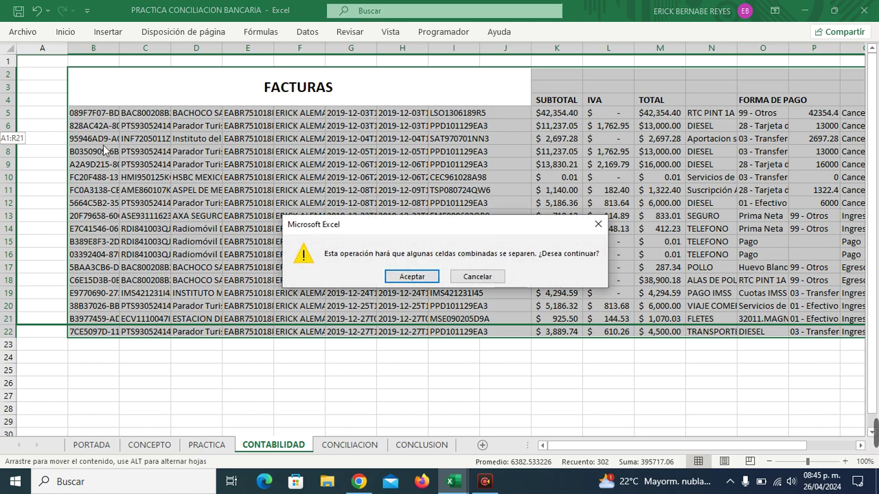
left_click(393, 272)
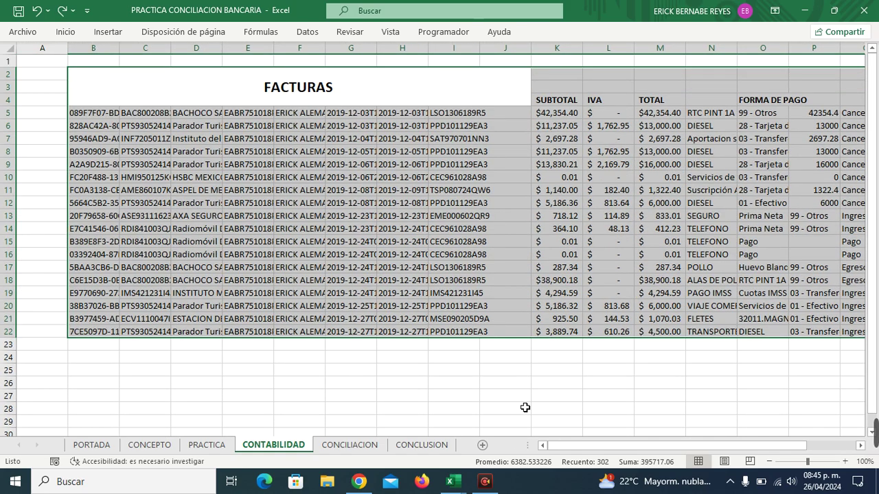
left_click(520, 346)
scroll(277, 419, "left", 2)
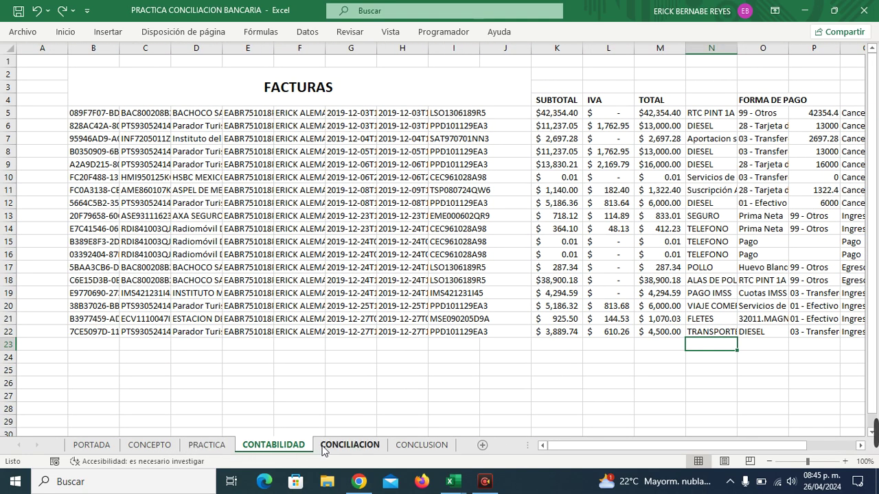
Step: Review the Santander statement and the invoices on the PRACTICA sheet, and check them against the invoice copy on CONTABILIDAD
left_click(203, 447)
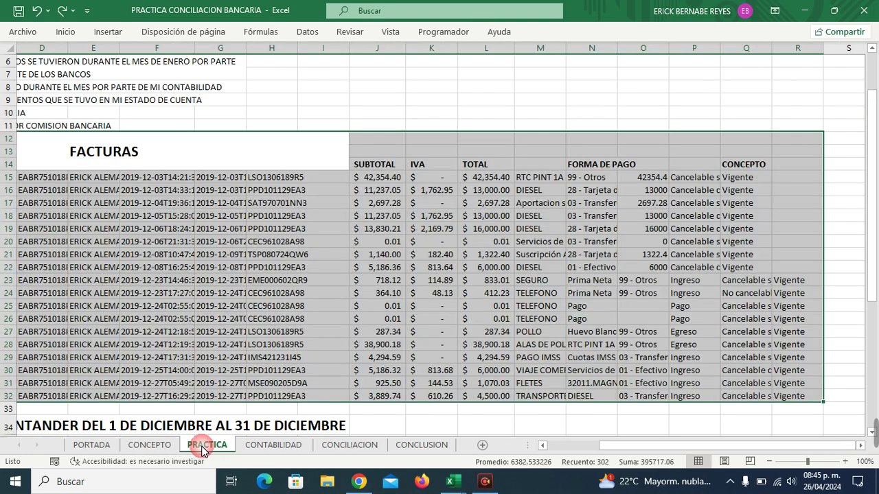
scroll(167, 372, "down", 5)
scroll(179, 330, "left", 2)
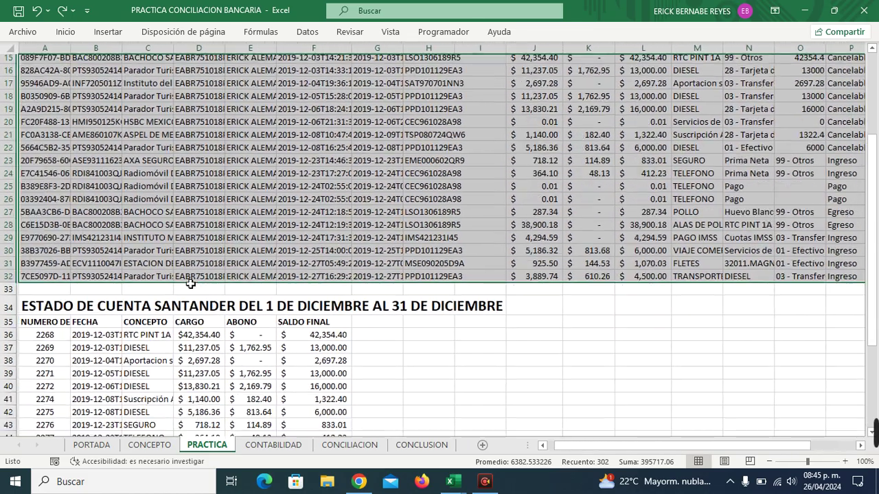
scroll(190, 283, "up", 1)
scroll(191, 283, "down", 1)
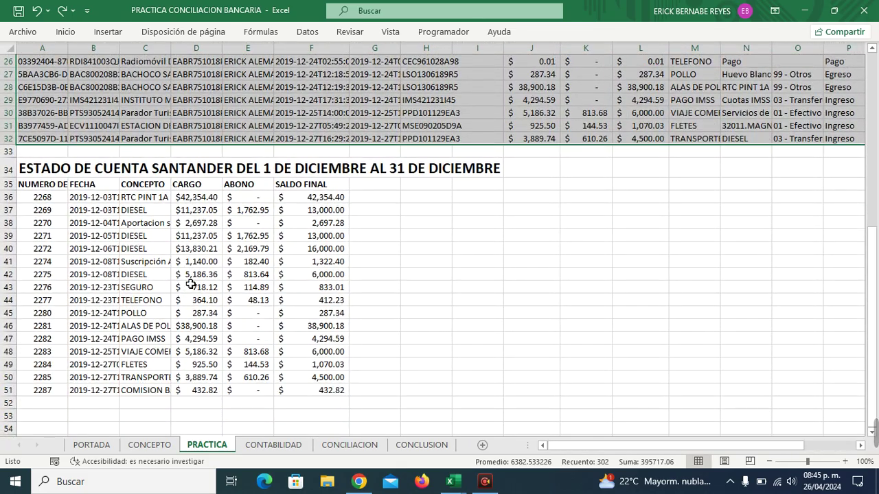
scroll(190, 283, "down", 1)
scroll(190, 284, "up", 7)
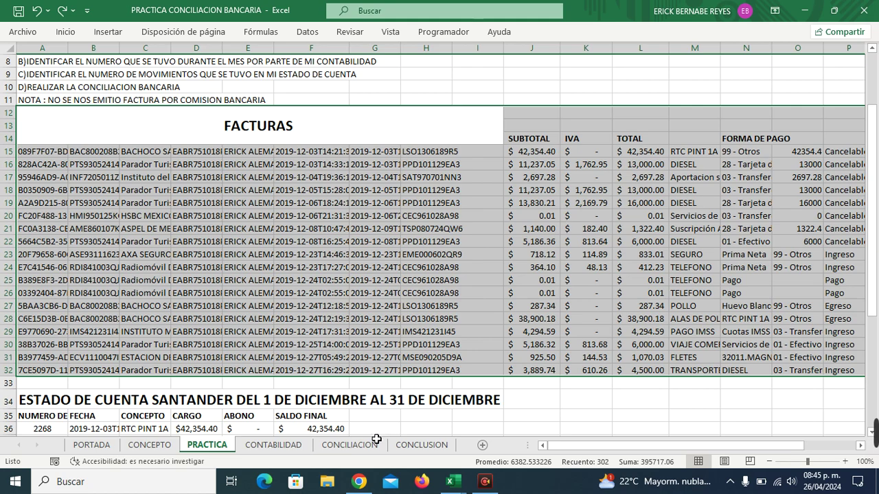
left_click(368, 443)
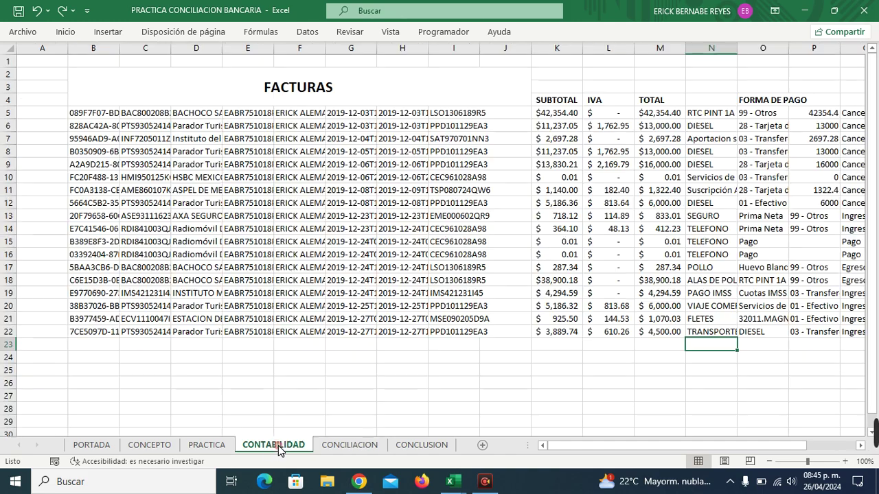
left_click(273, 444)
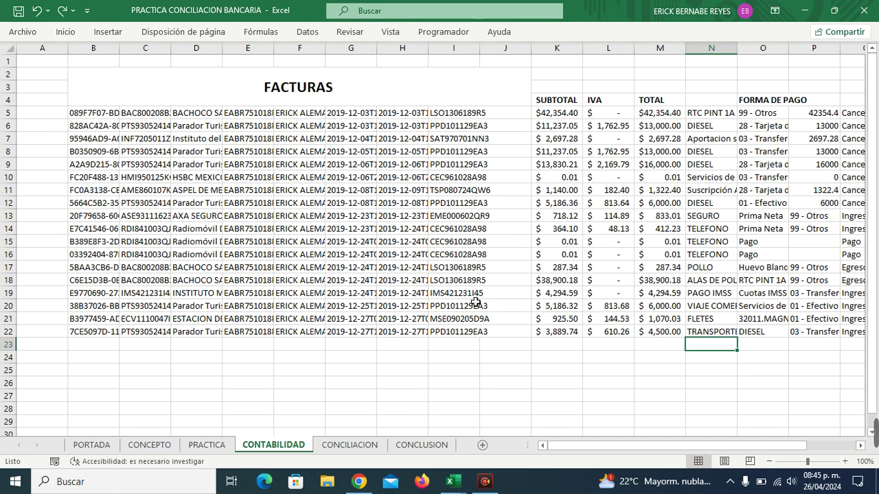
Step: Look over the CONCILIACION sheet's blank FACTURAS template and its ESTADO DE CUENTA section
left_click(350, 446)
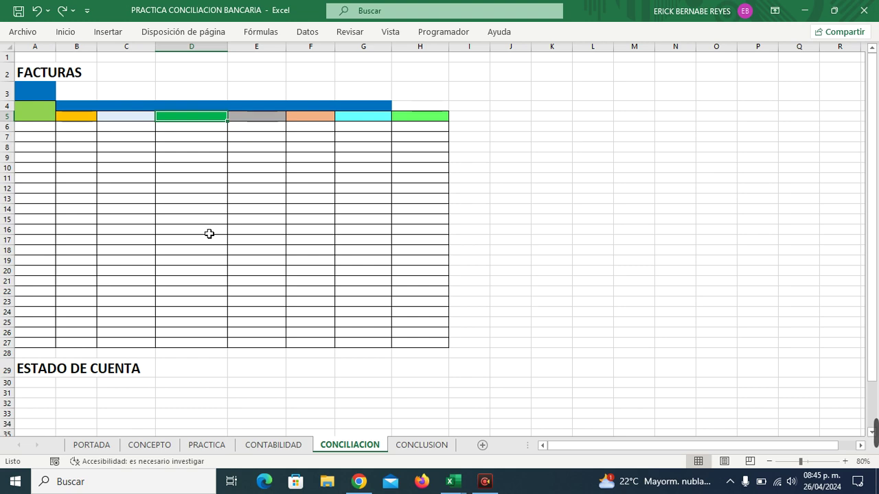
left_click(35, 114)
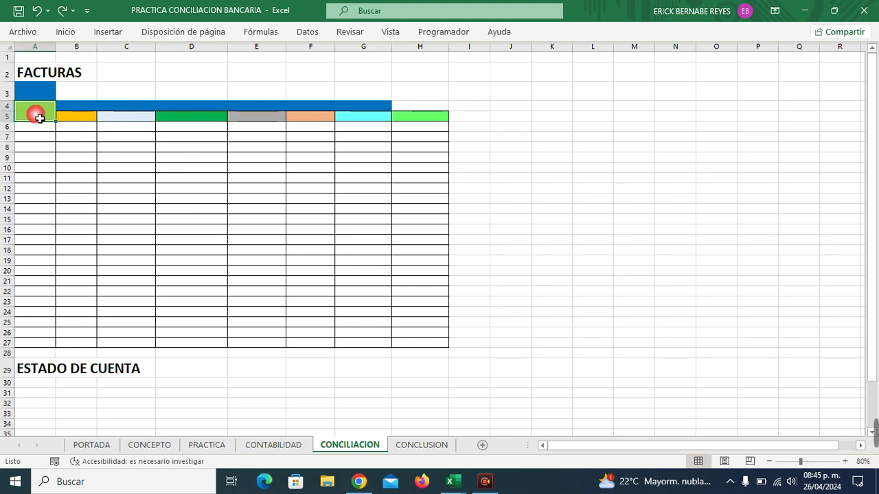
left_click(76, 72)
left_click_drag(77, 72, 53, 80)
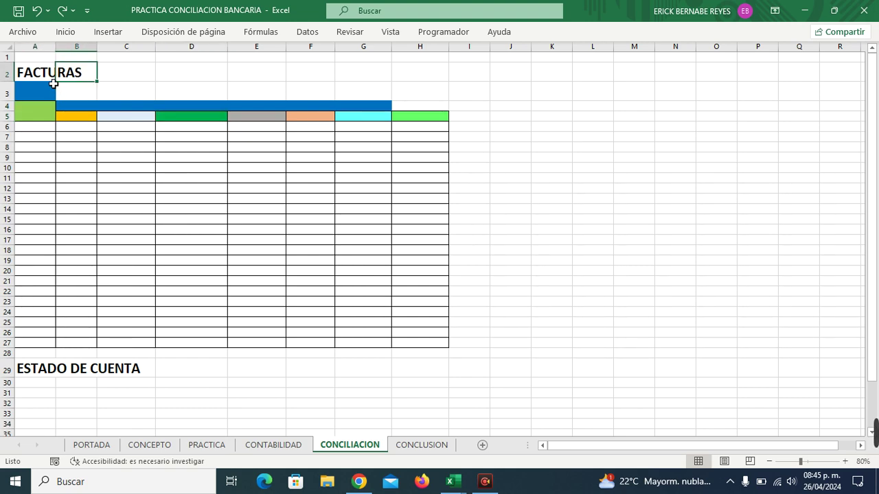
left_click(52, 78)
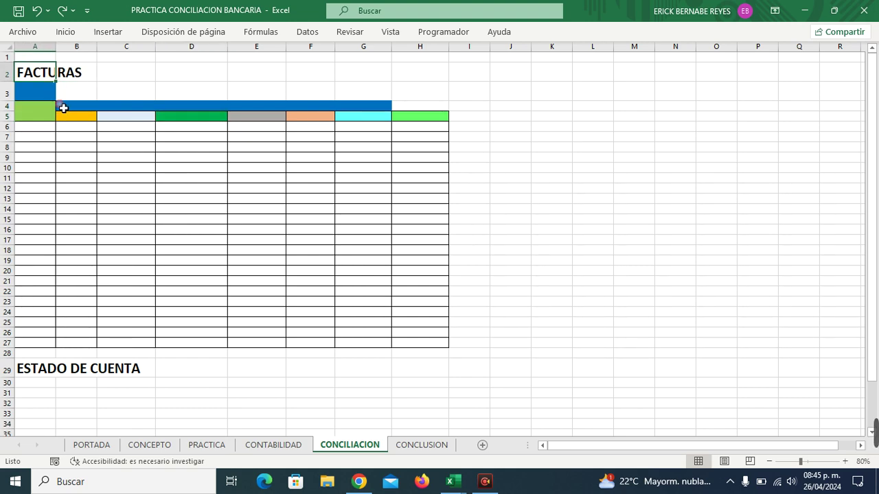
left_click(72, 376)
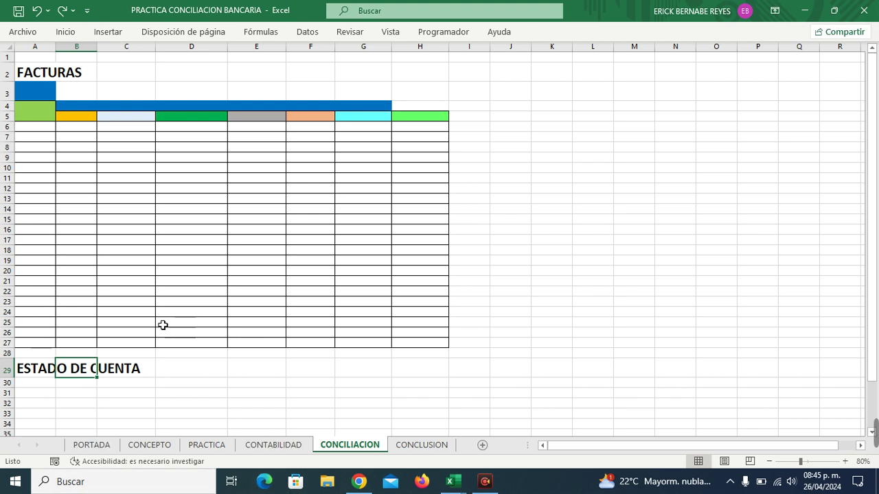
Step: Enter POLIZA as the heading of the first column in the FACTURAS template on the CONCILIACION sheet
left_click(48, 117)
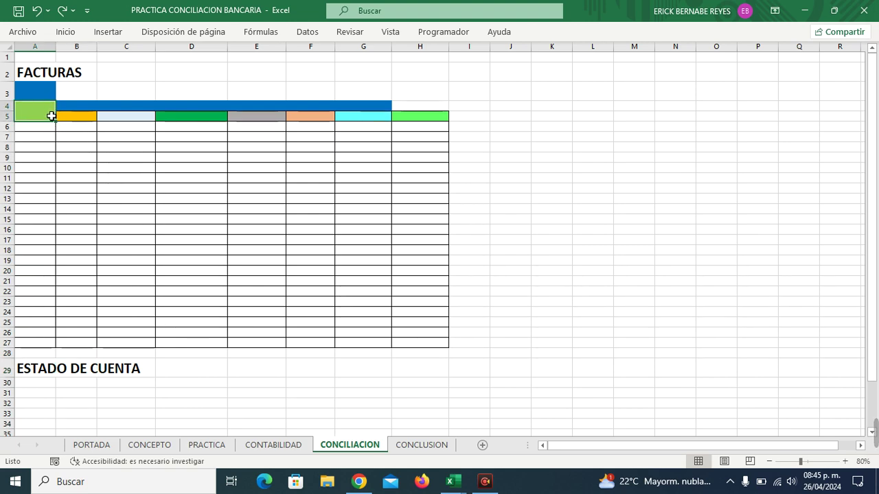
type("P")
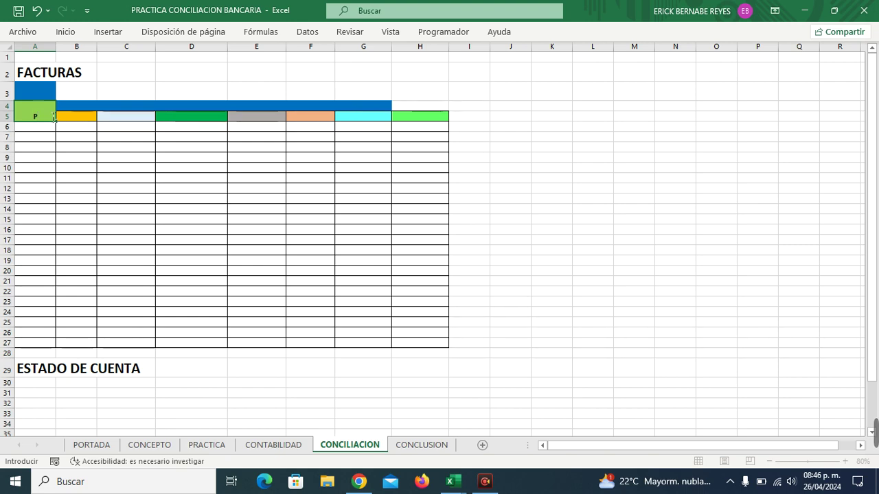
type("OLIZA")
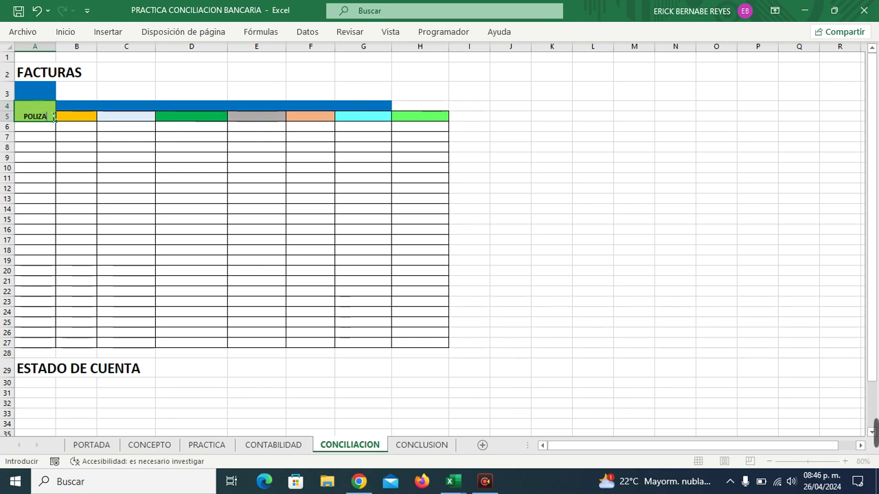
key("Return")
key("Right")
key("Up")
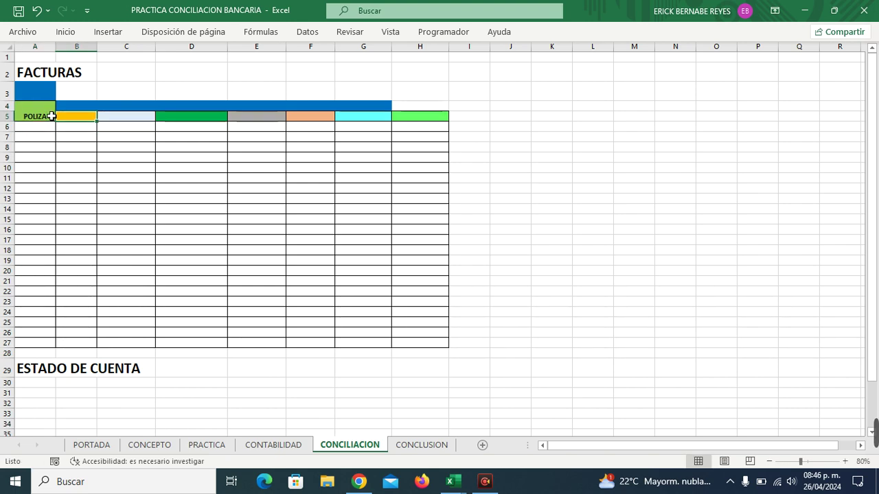
Step: Enter FECHA, RFC and RAZON SOCIAL as the headings in cells B5 to D5 of the FACTURAS template
type("FE")
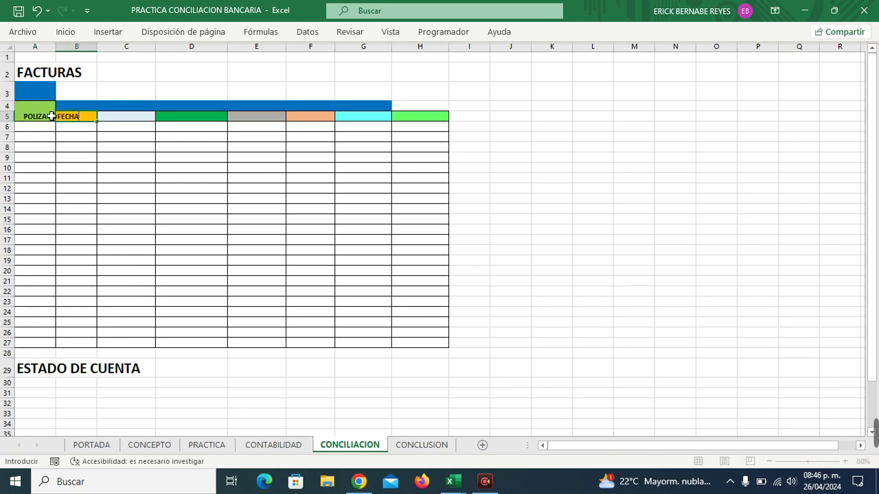
type("CHA")
key("Right")
key("Right")
key("Left")
type("RFC")
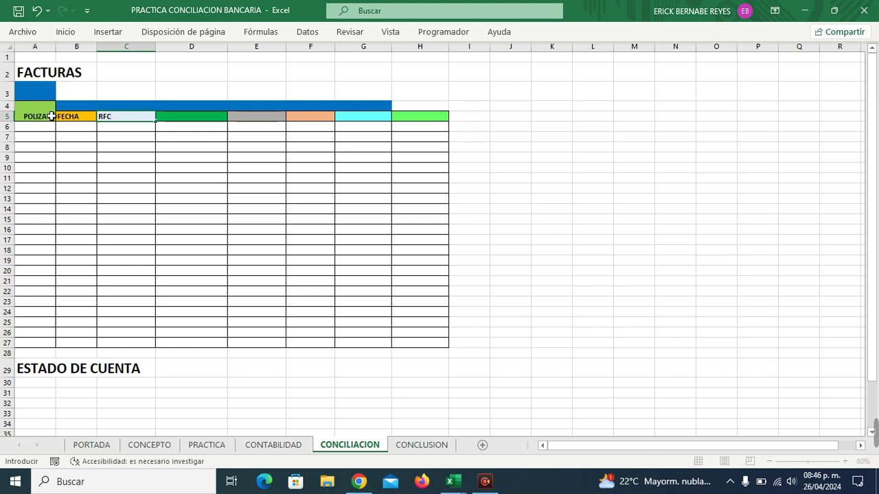
key("Tab")
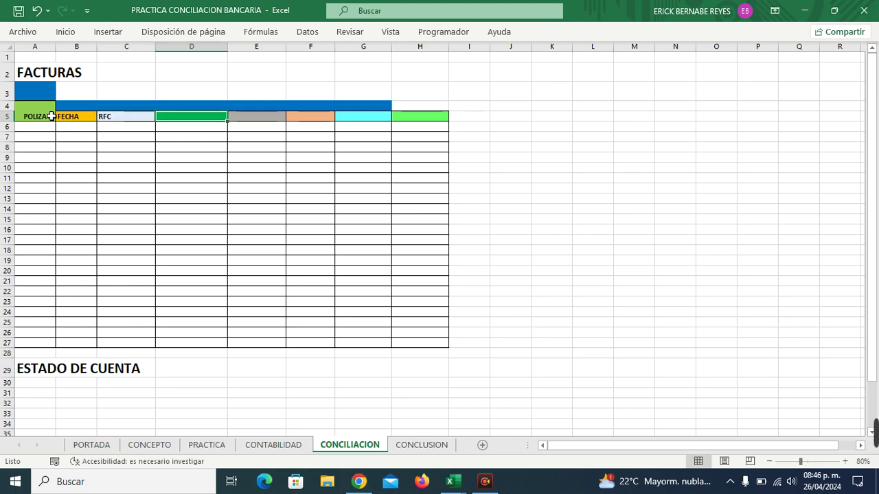
type("RA")
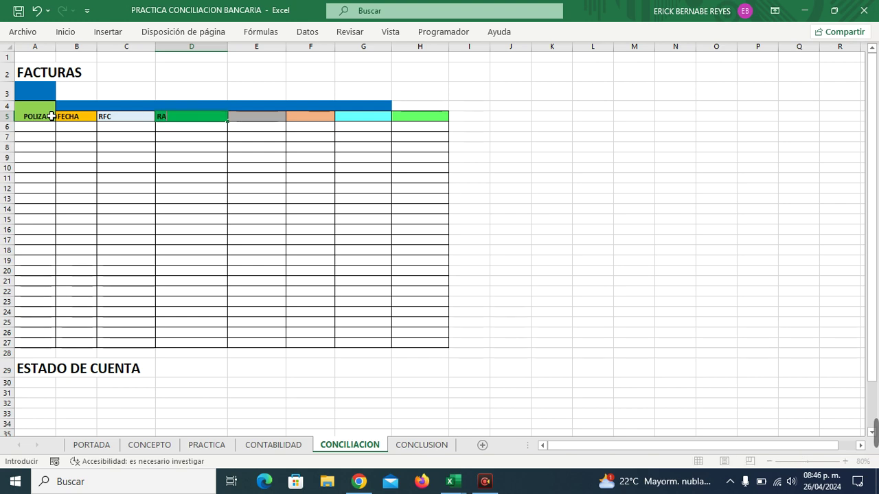
type("ZON SOCIAL")
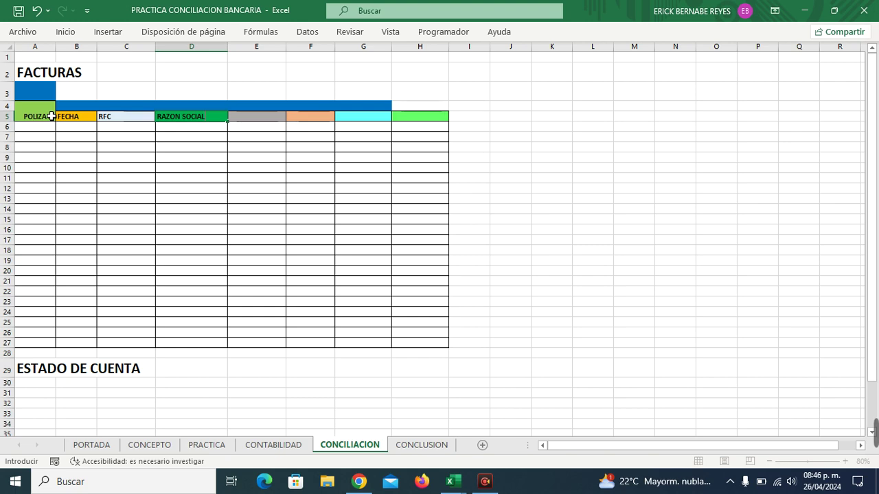
key("Tab")
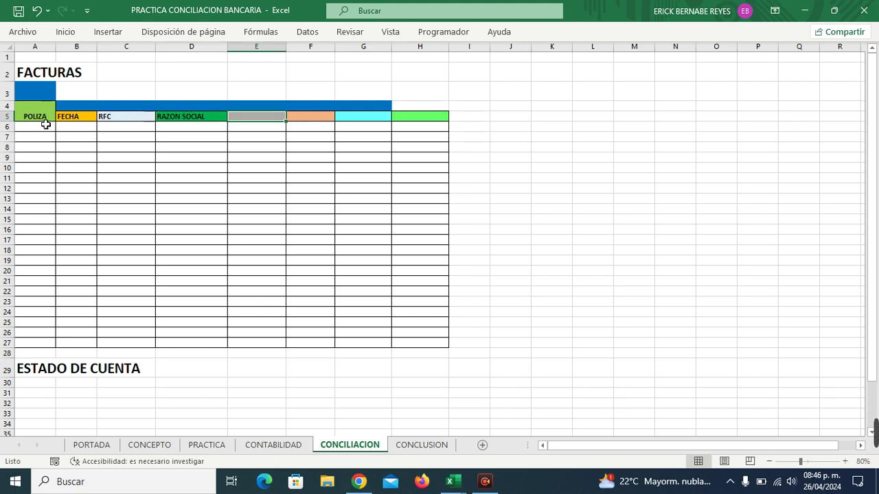
Step: Enter CONCEPTO, SUBTOTAL, IVA and TOTAL PAGO as the headings in cells E5 to H5 of the FACTURAS template
type("CONCEPTO")
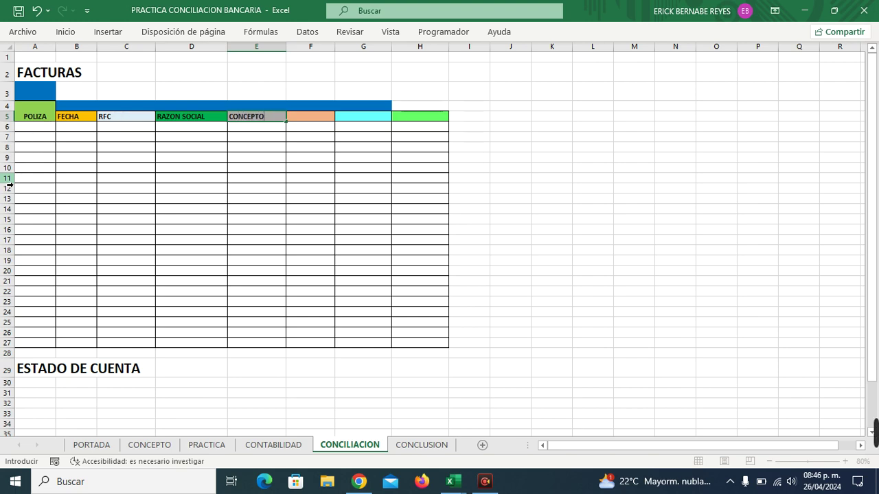
key("Tab")
type("SUBTO")
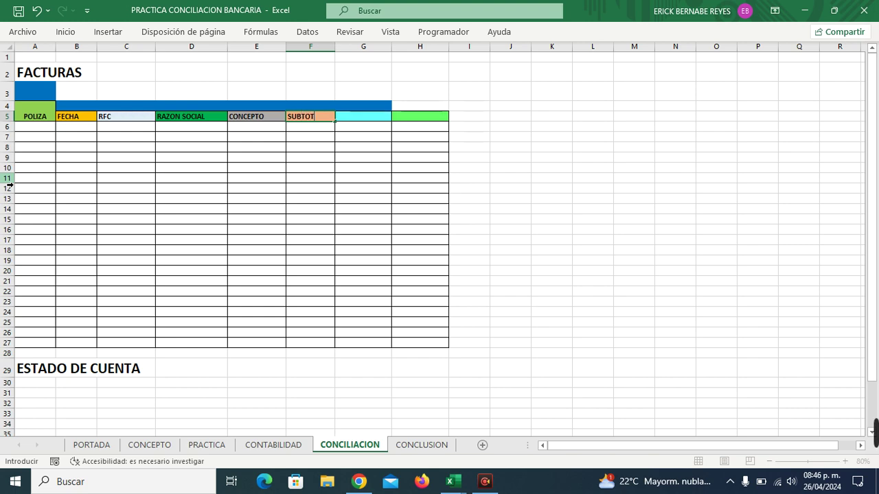
key("Tab")
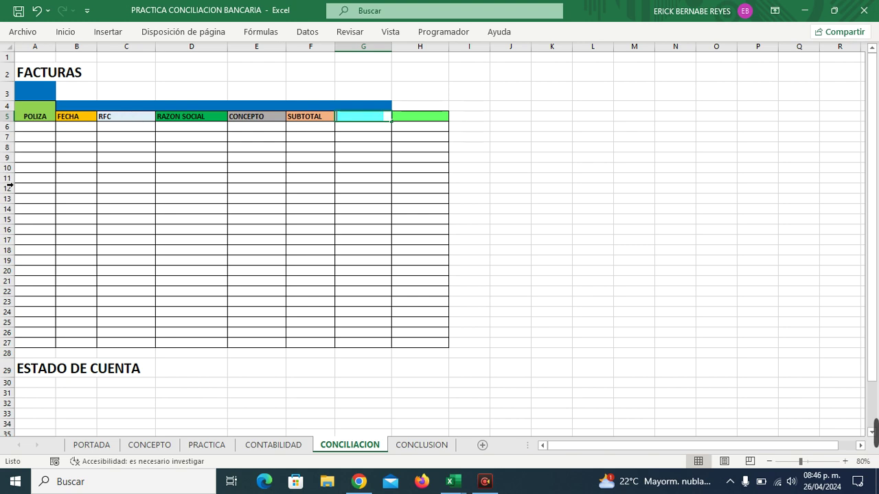
type("IVA")
key("Tab")
type("TOT")
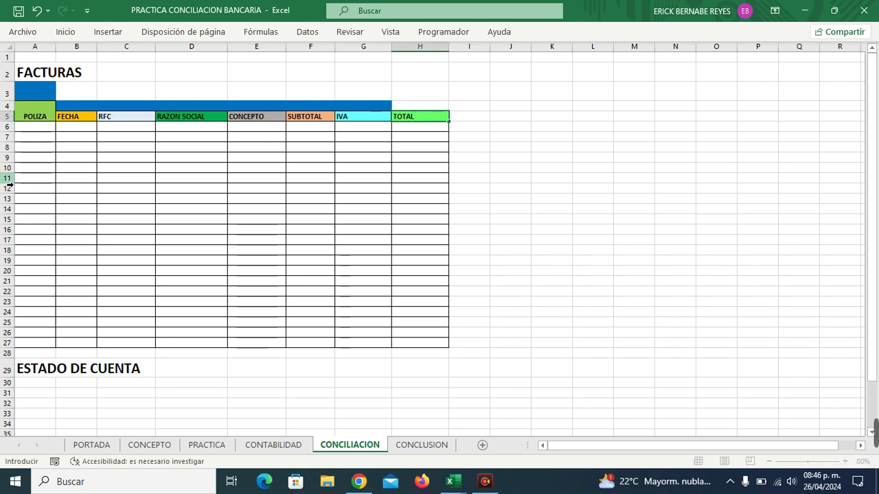
left_click(133, 203)
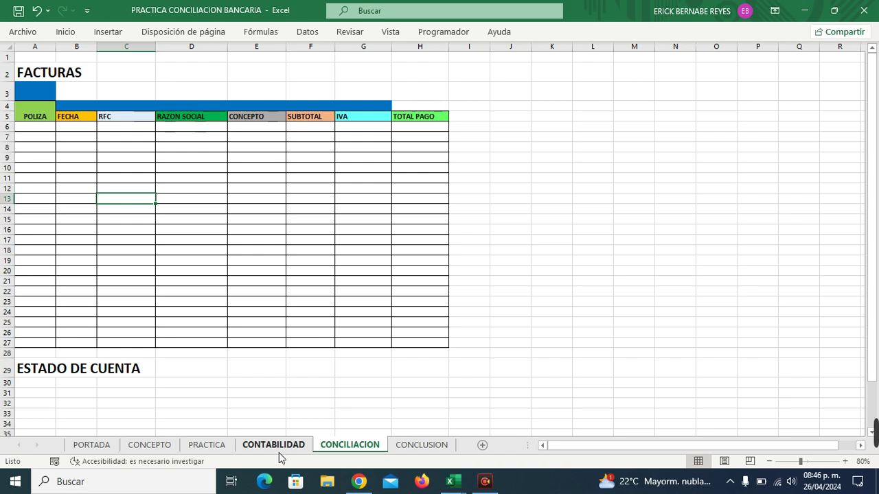
Step: Copy the dates H5:H22 from CONTABILIDAD as values into the FECHA column of CONCILIACION from B6, and fit the column width to them
left_click(152, 446)
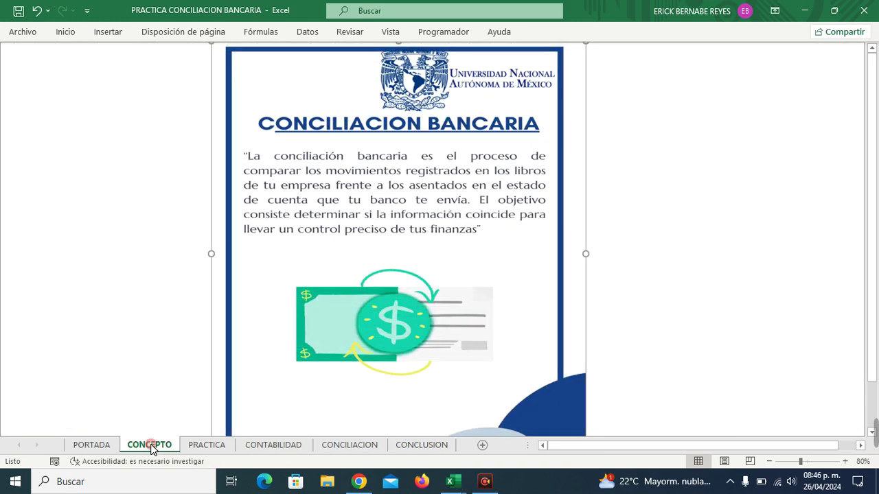
left_click(323, 446)
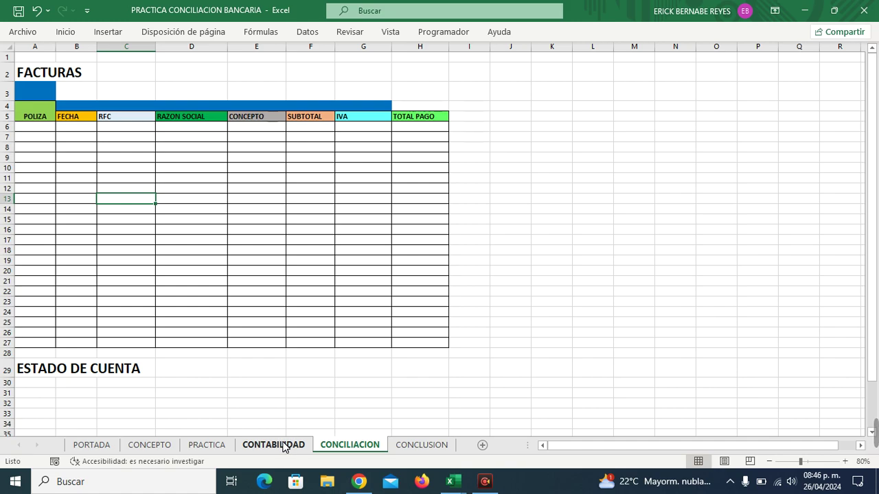
left_click(285, 446)
left_click_drag(369, 114, 412, 339)
key("ctrl+c")
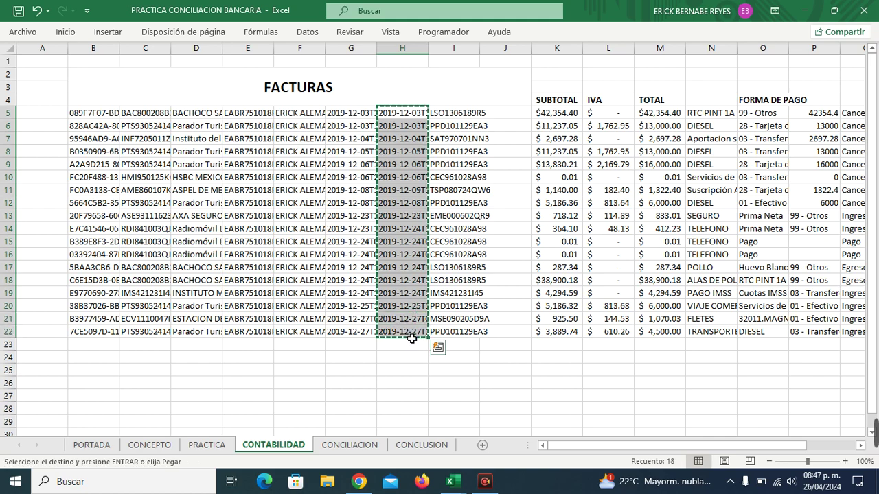
left_click(350, 445)
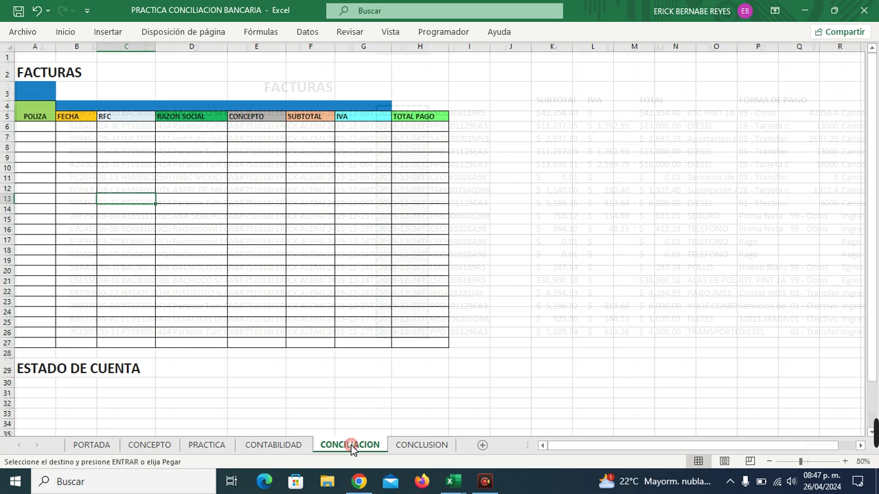
left_click(79, 127)
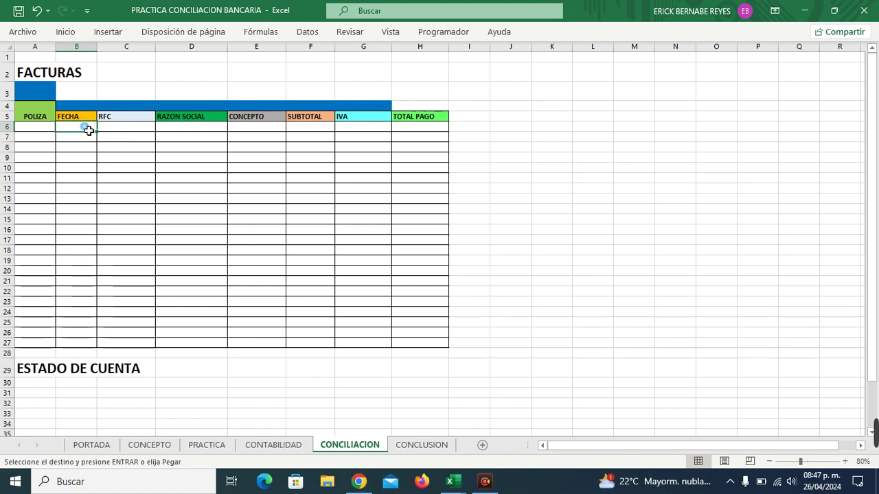
right_click(96, 133)
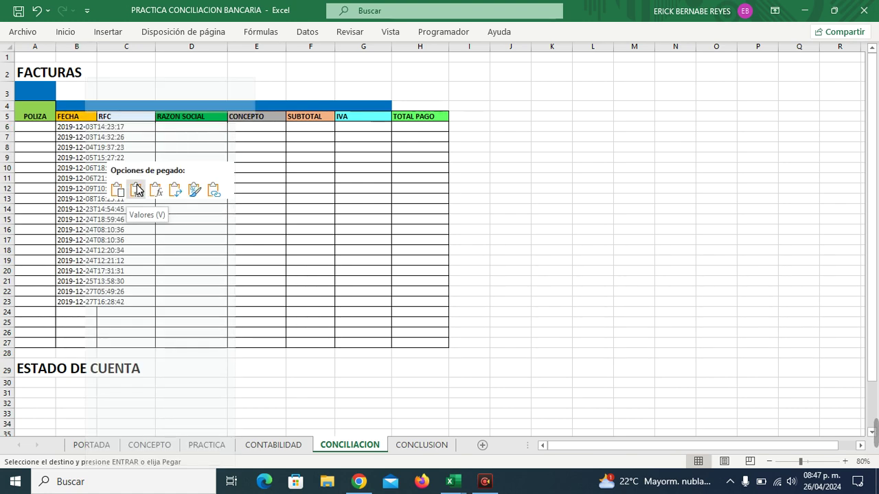
left_click(136, 190)
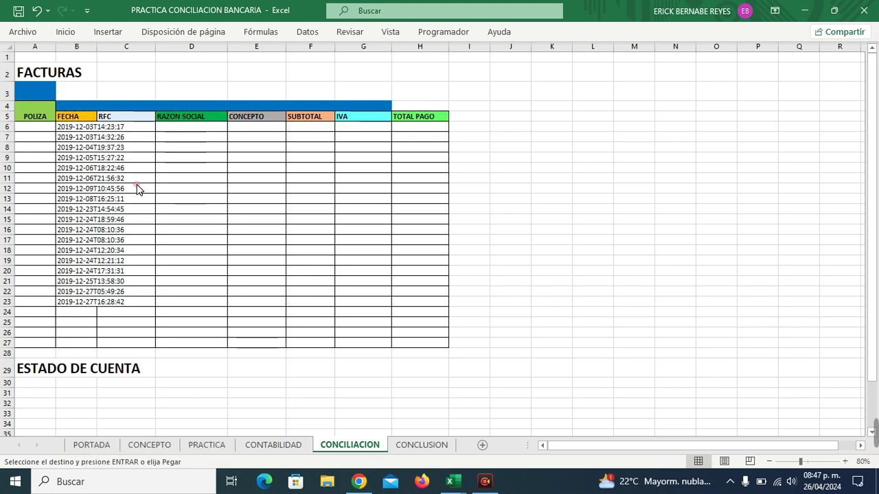
double_click(104, 51)
Step: Copy the issuer RFCs C5:C22 from CONTABILIDAD as values into the RFC column of CONCILIACION, starting at C6
left_click(169, 127)
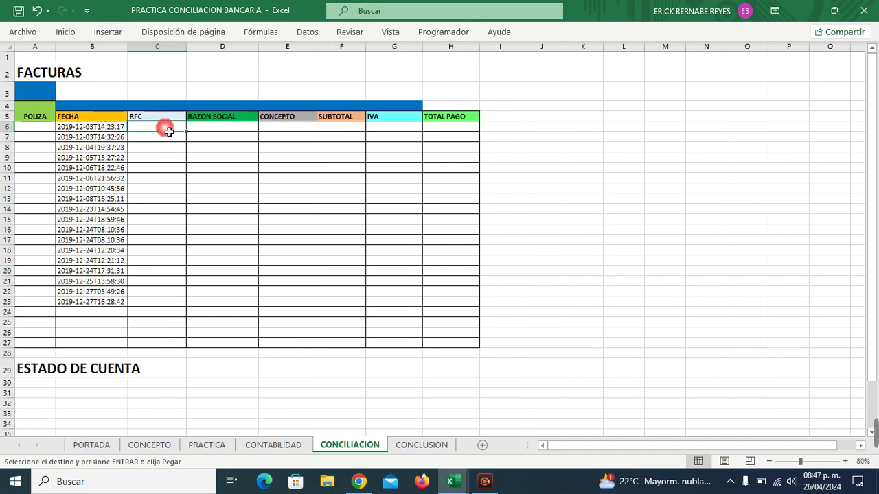
left_click(253, 455)
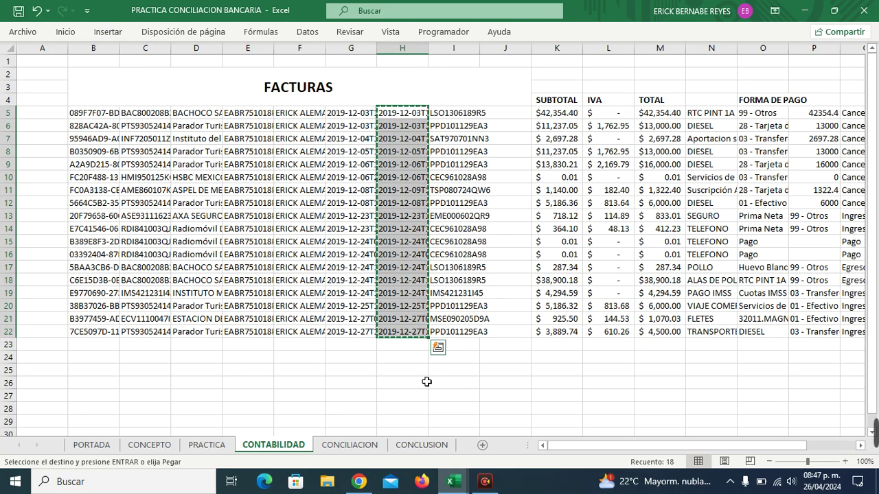
left_click(246, 114)
left_click_drag(161, 116, 154, 338)
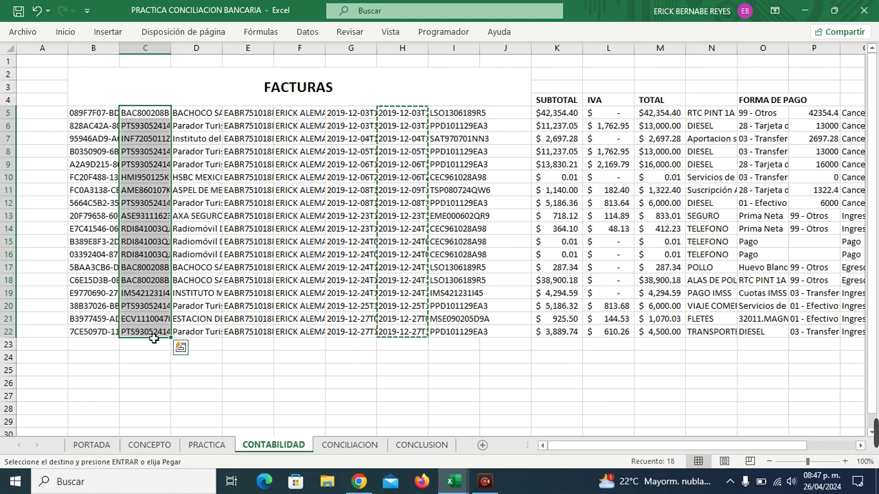
key("ctrl+c")
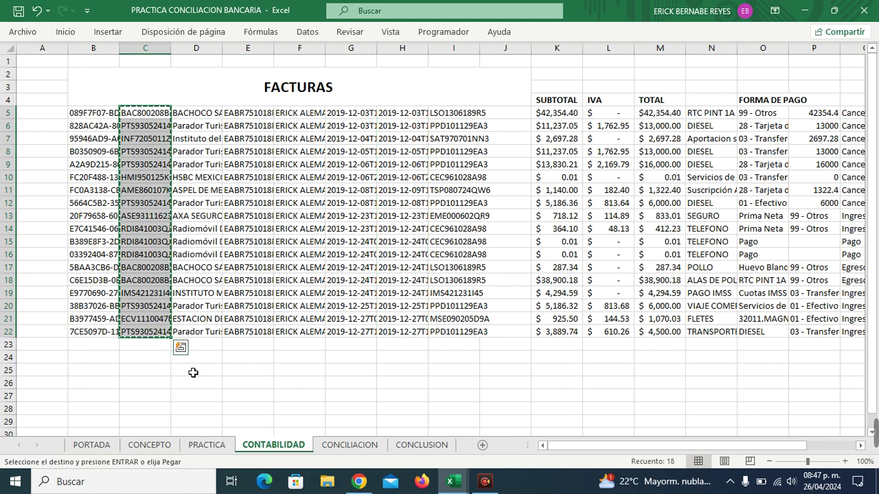
left_click(333, 445)
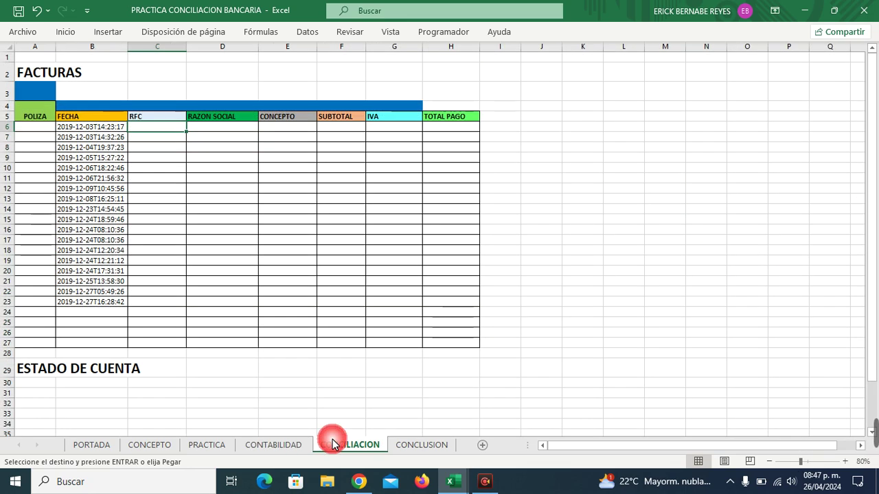
right_click(177, 134)
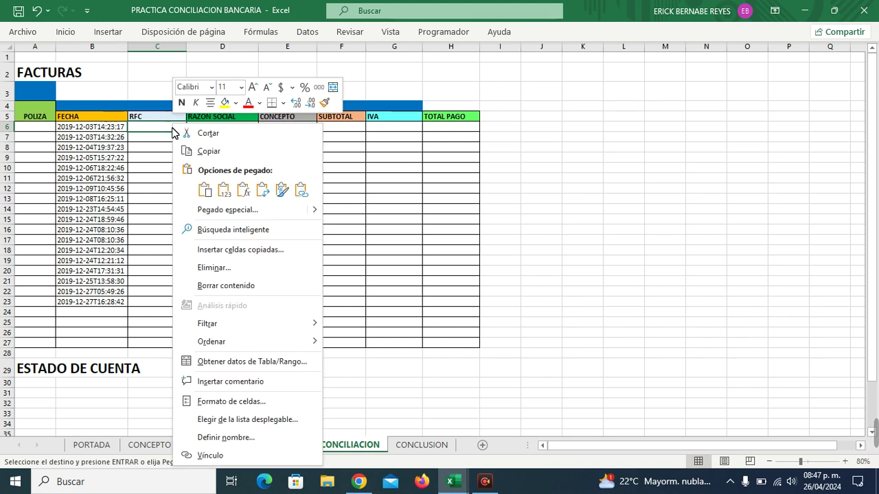
left_click(229, 192)
Step: Copy the issuer company names D5:D22 from CONTABILIDAD as values into the RAZON SOCIAL column of CONCILIACION, starting at D6
left_click(218, 129)
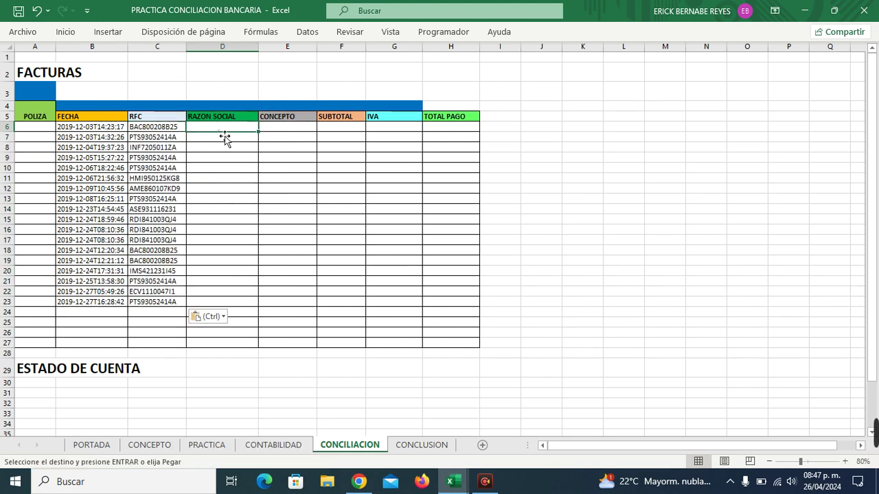
left_click(288, 446)
left_click_drag(206, 113, 206, 337)
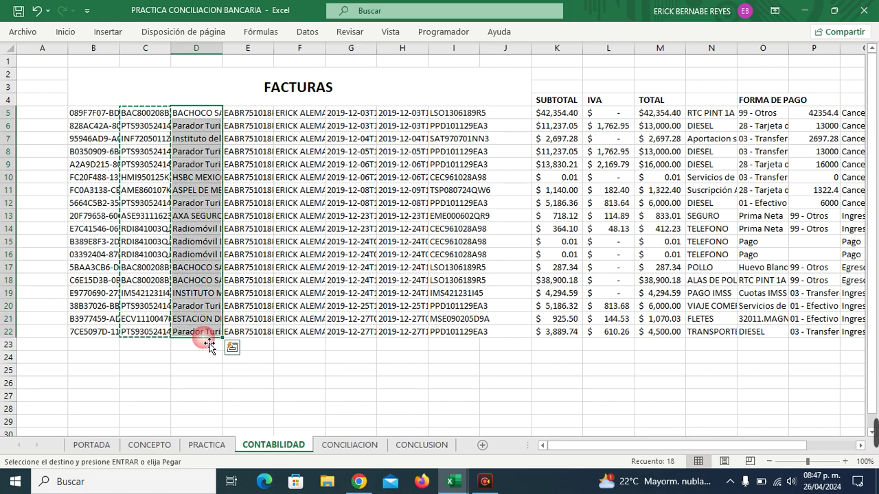
key("ctrl+c")
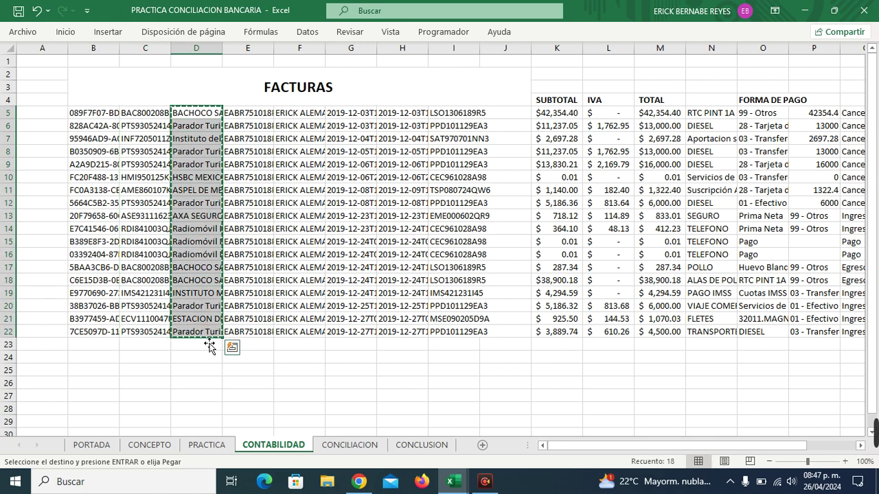
left_click(347, 446)
right_click(230, 131)
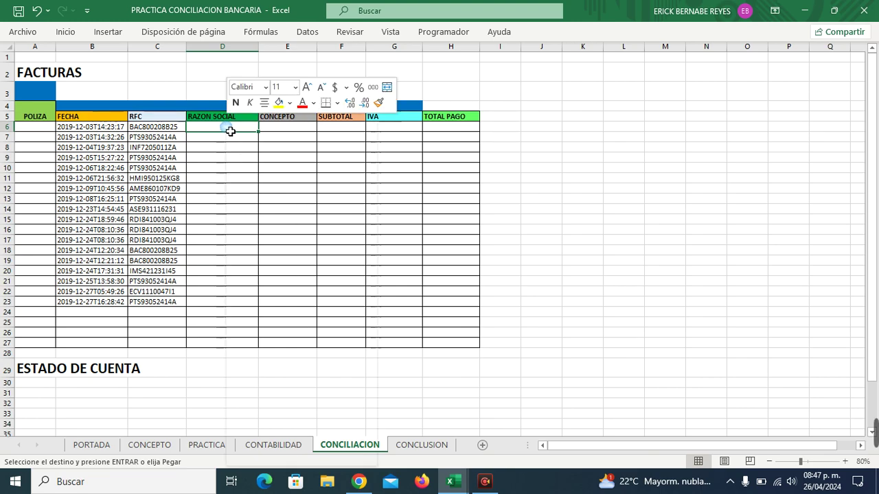
left_click(282, 199)
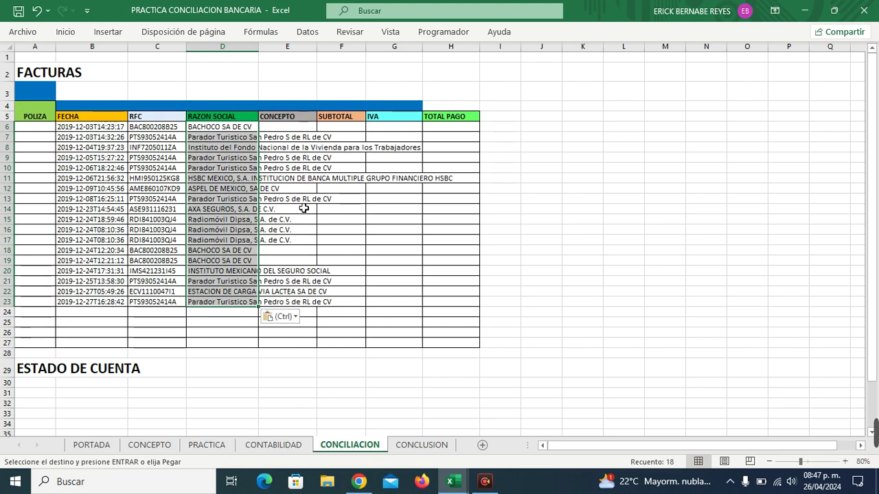
Step: Copy the invoice concepts N5:N22 from CONTABILIDAD as values into the CONCEPTO column of CONCILIACION from E6, and fit the column width to them
left_click(280, 446)
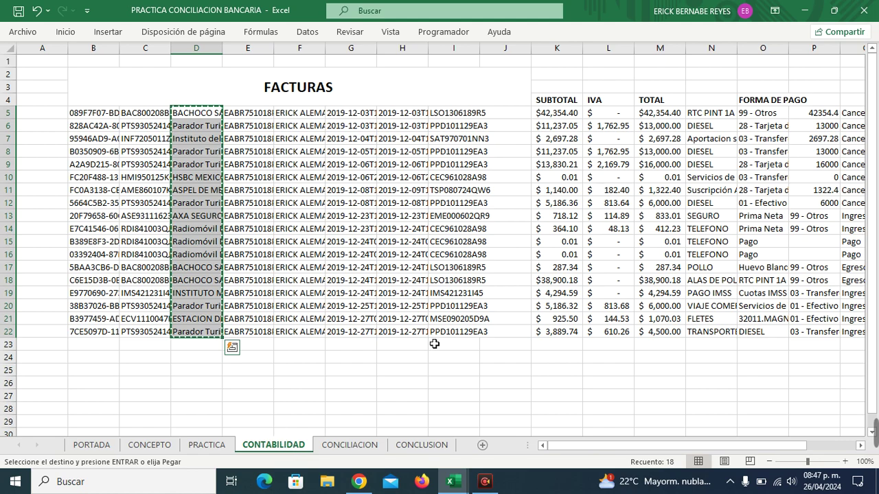
scroll(681, 284, "right", 1)
left_click_drag(657, 114, 666, 332)
key("ctrl+c")
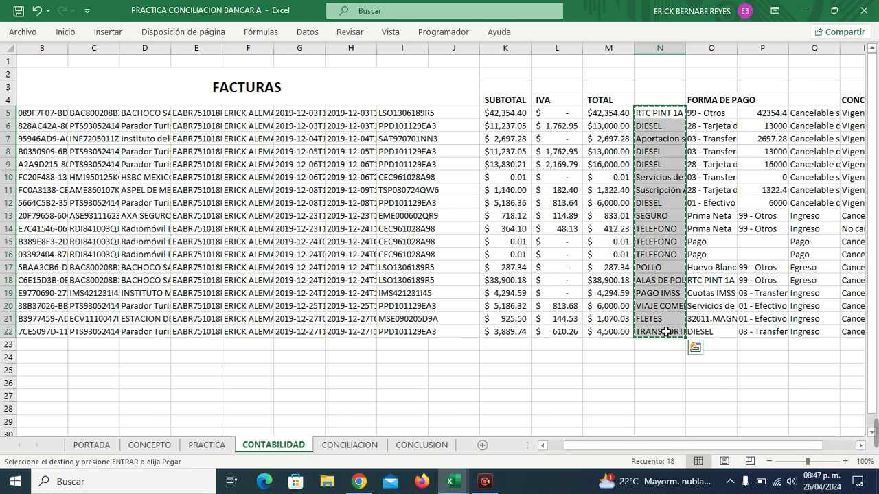
left_click(364, 446)
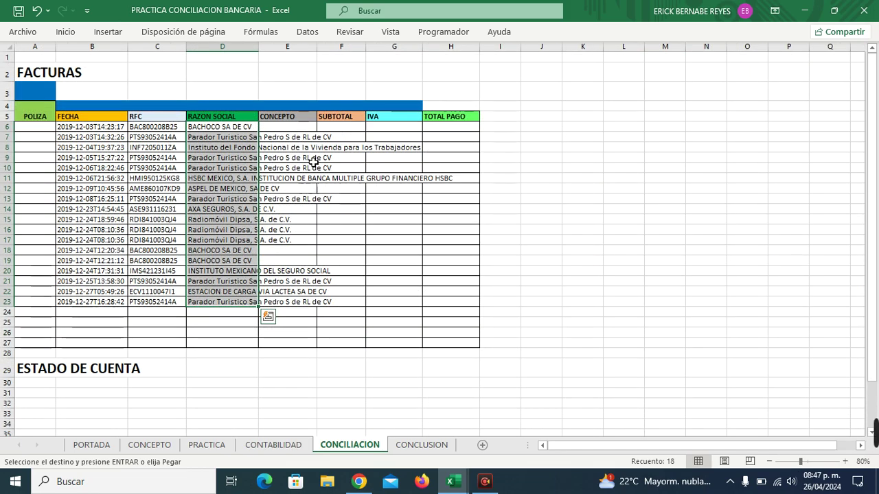
right_click(305, 132)
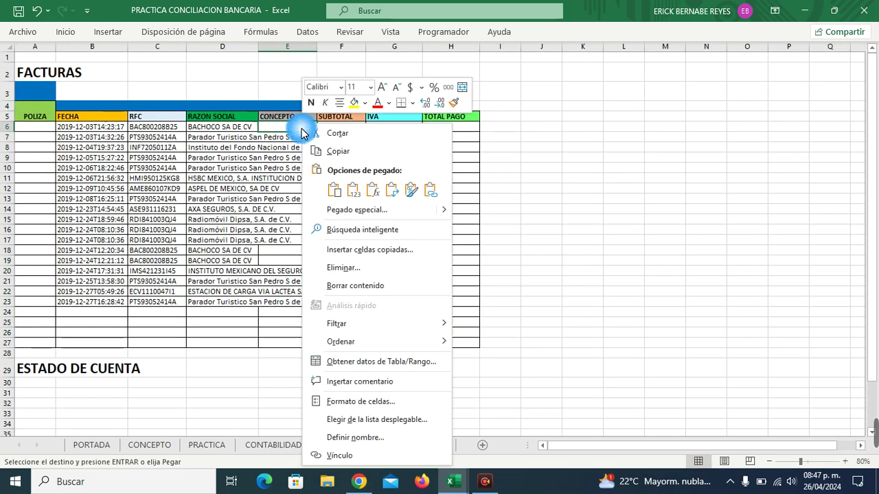
left_click(360, 195)
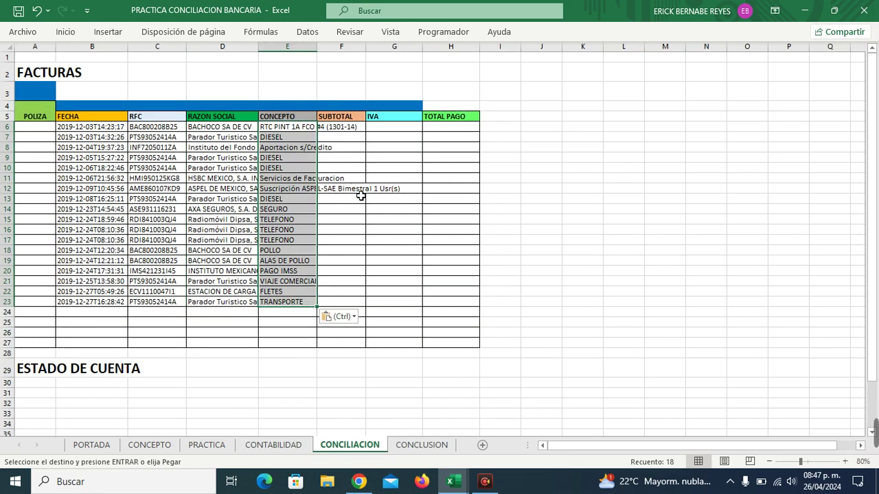
double_click(316, 46)
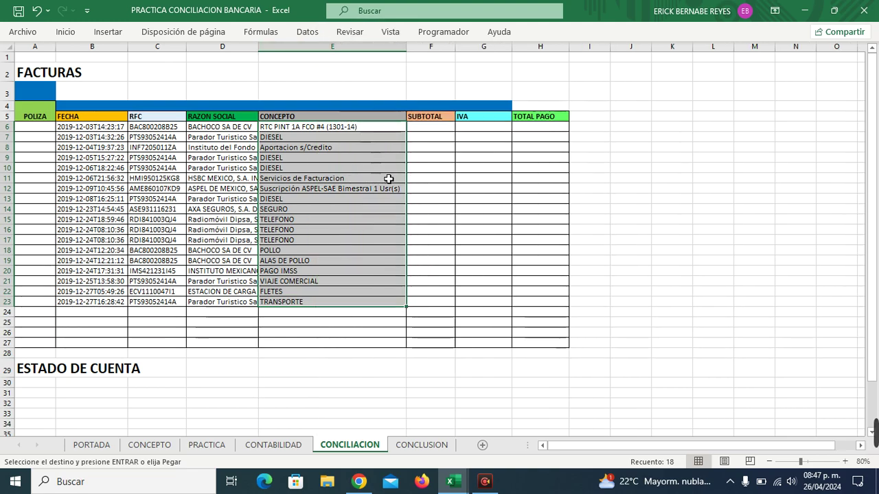
Step: Copy the subtotal, IVA and total amounts K5:M22 from CONTABILIDAD as values into the amount columns of CONCILIACION, starting at F6
left_click(253, 445)
left_click_drag(504, 113, 619, 335)
key("ctrl+c")
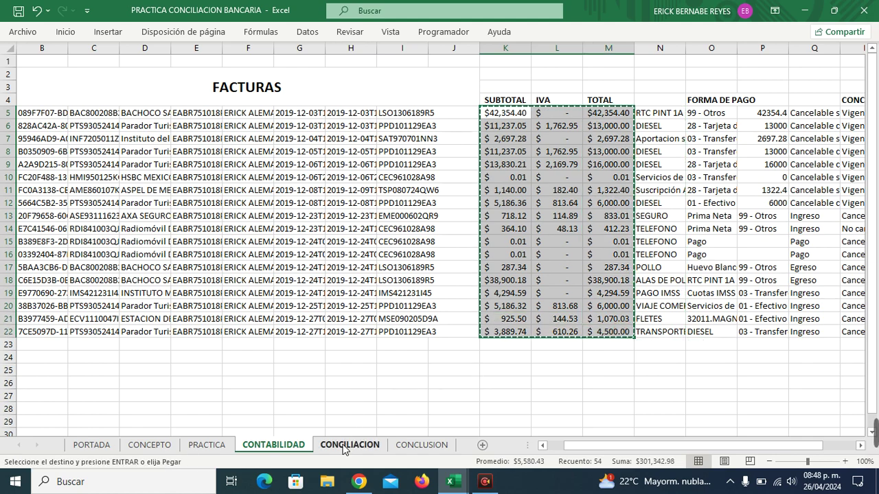
left_click(343, 445)
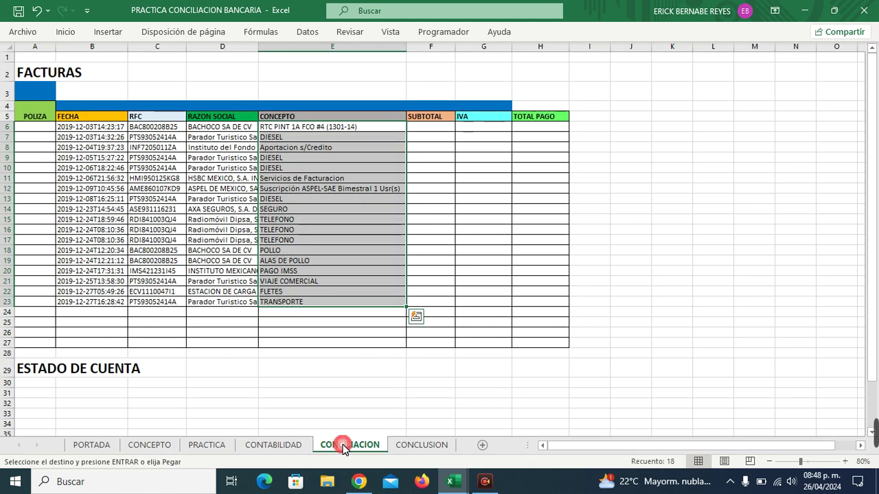
left_click(441, 131)
right_click(441, 131)
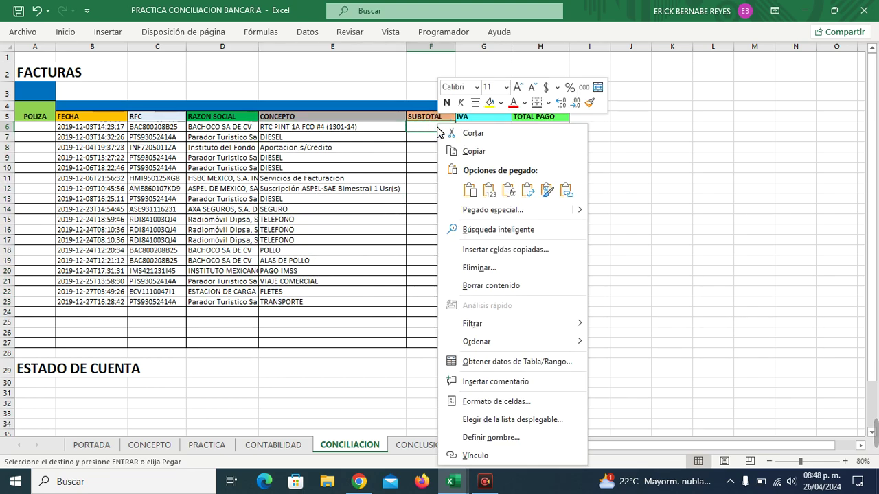
left_click(489, 193)
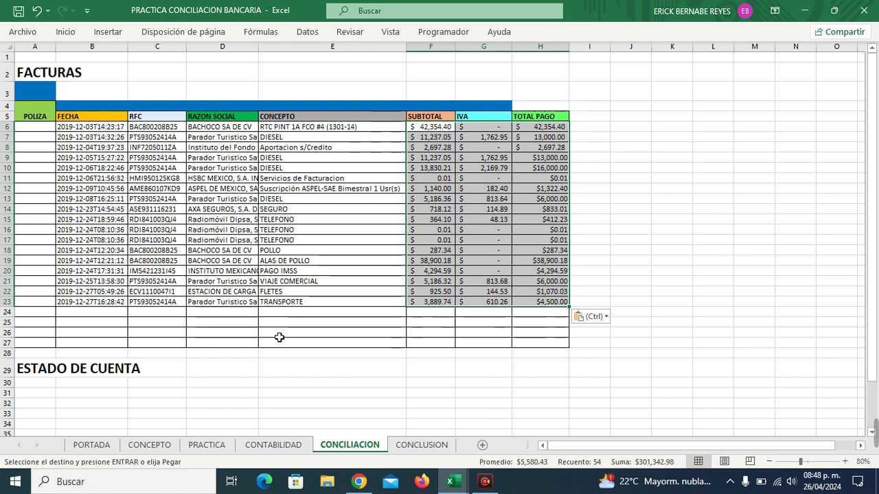
scroll(278, 337, "down", 1)
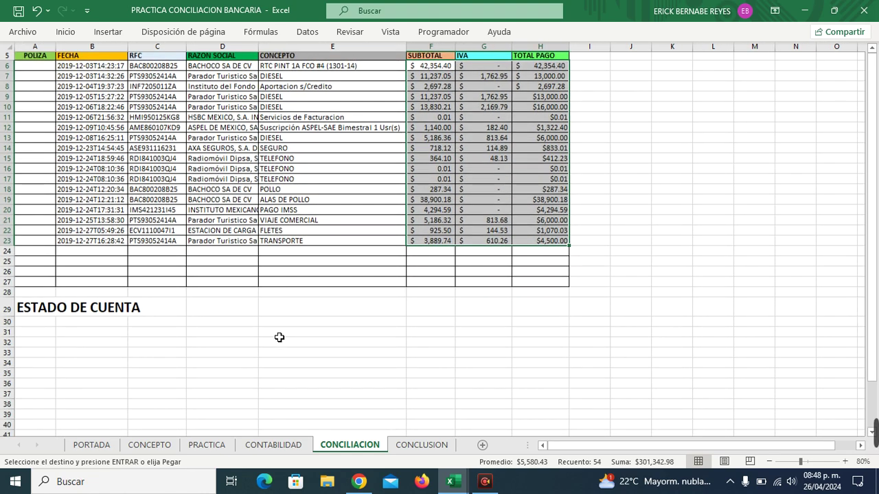
scroll(279, 337, "up", 1)
left_click(265, 395)
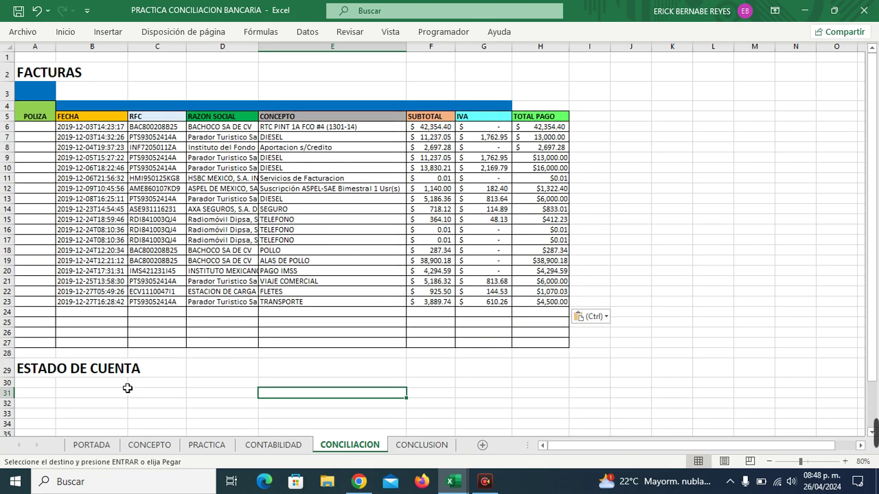
left_click(129, 449)
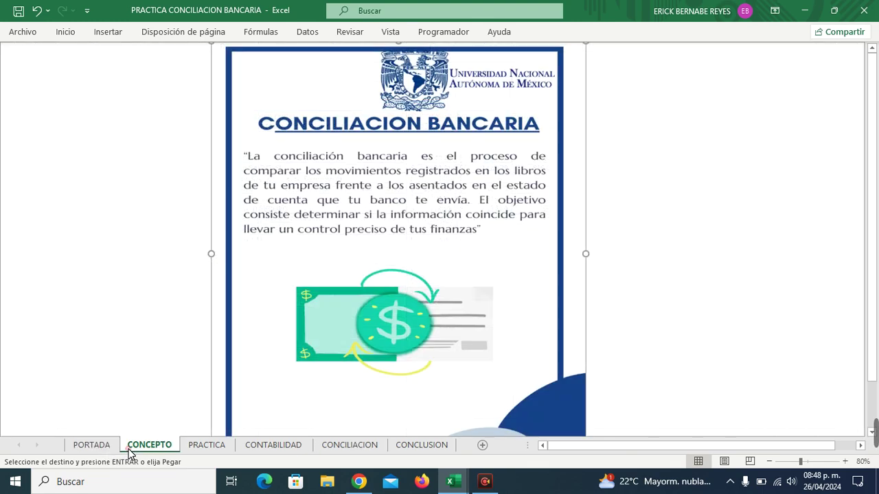
left_click(204, 451)
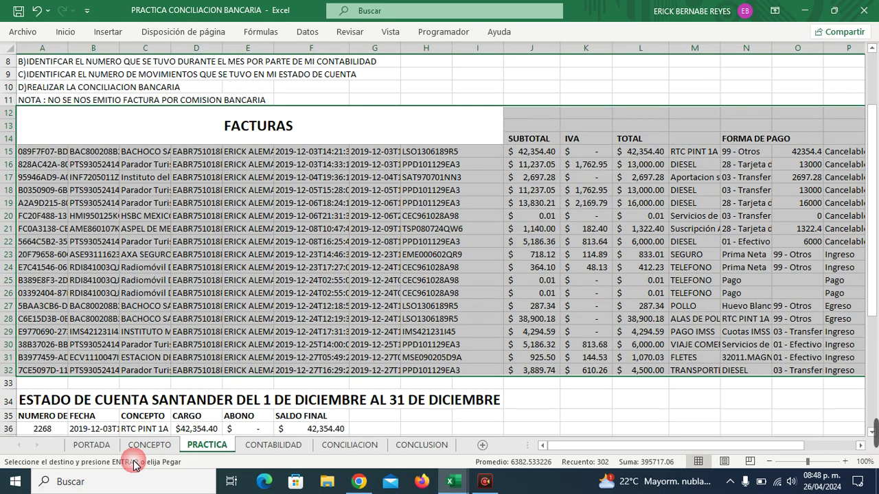
left_click(102, 448)
left_click(155, 445)
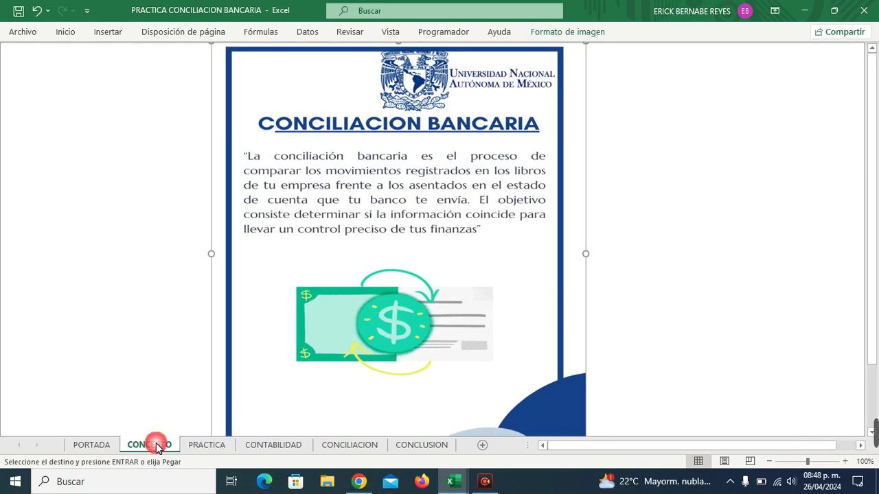
Step: Copy the Santander December statement A34:I51 from PRACTICA into CONTABILIDAD below the invoices, starting at B24
left_click(200, 445)
scroll(292, 320, "down", 6)
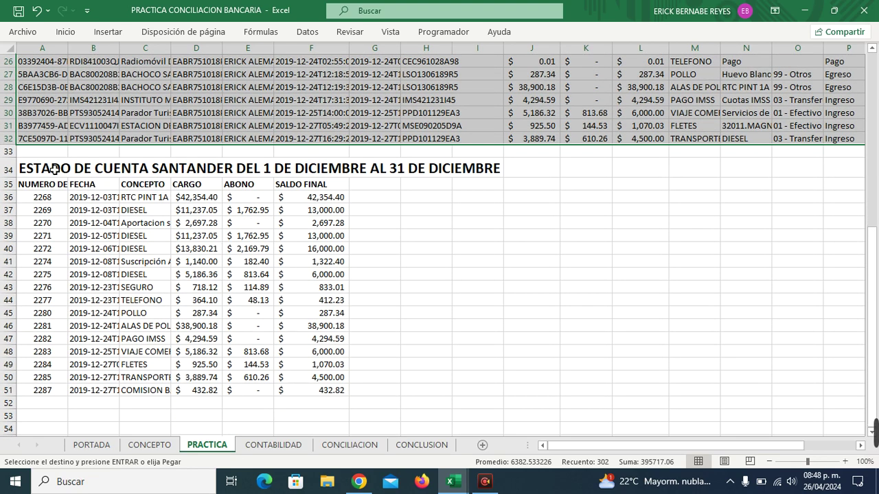
left_click_drag(54, 169, 103, 289)
left_click_drag(430, 394, 460, 382)
left_click_drag(45, 168, 475, 393)
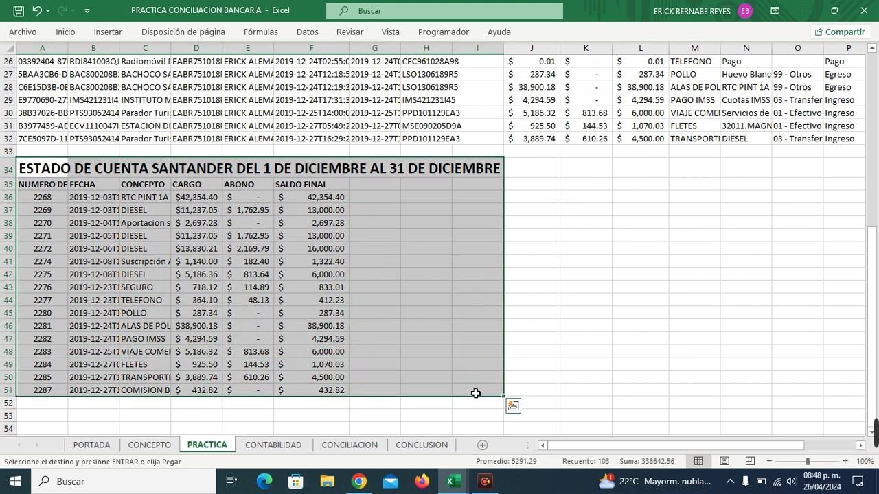
left_click(274, 445)
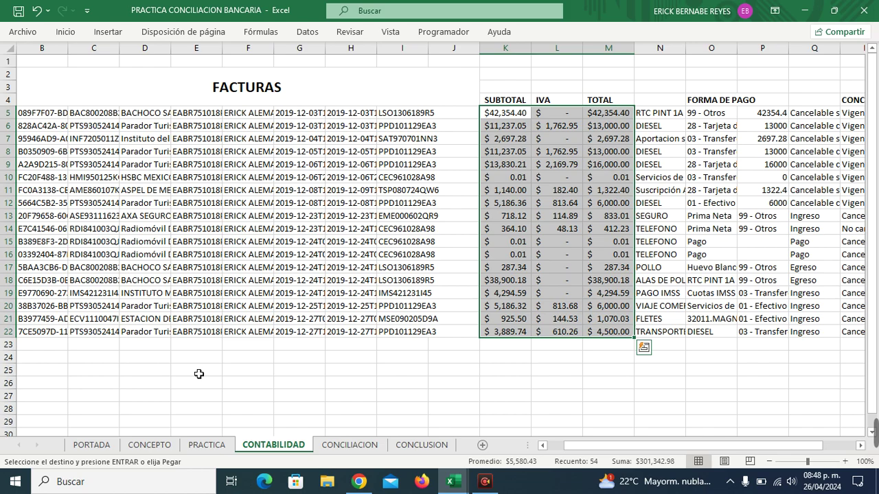
scroll(198, 374, "down", 2)
left_click(55, 288)
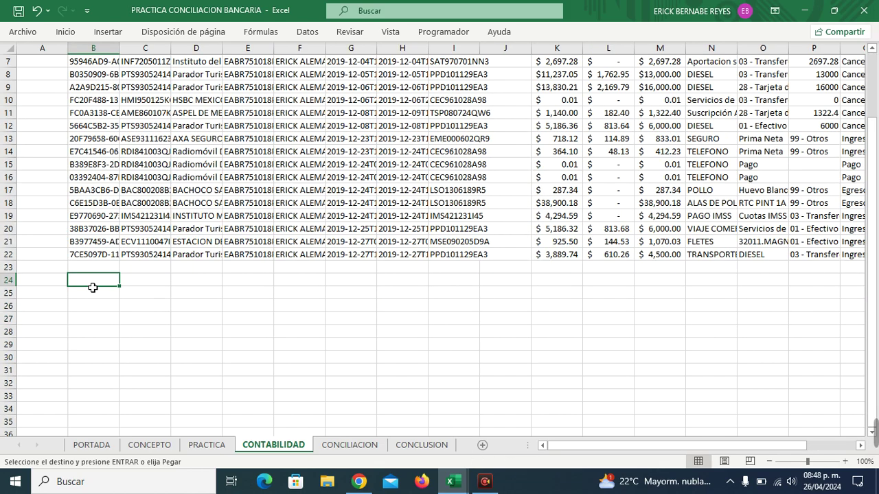
key("ctrl+v")
scroll(326, 344, "down", 2)
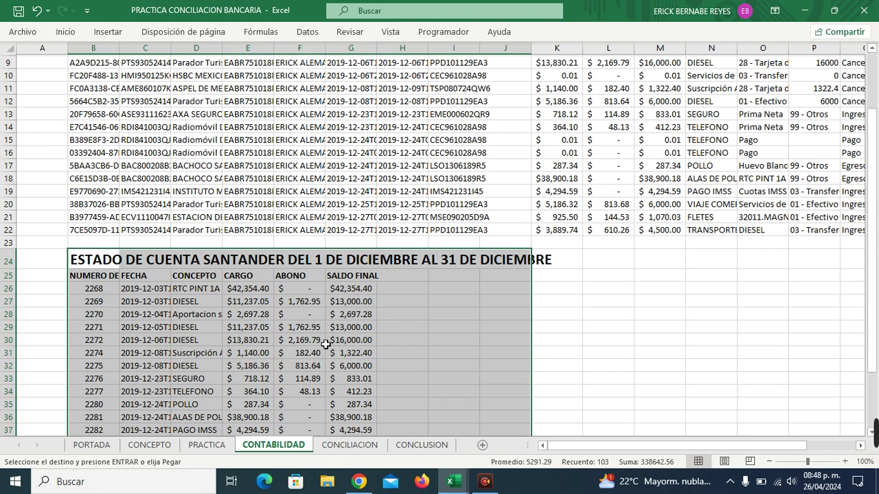
scroll(326, 344, "up", 4)
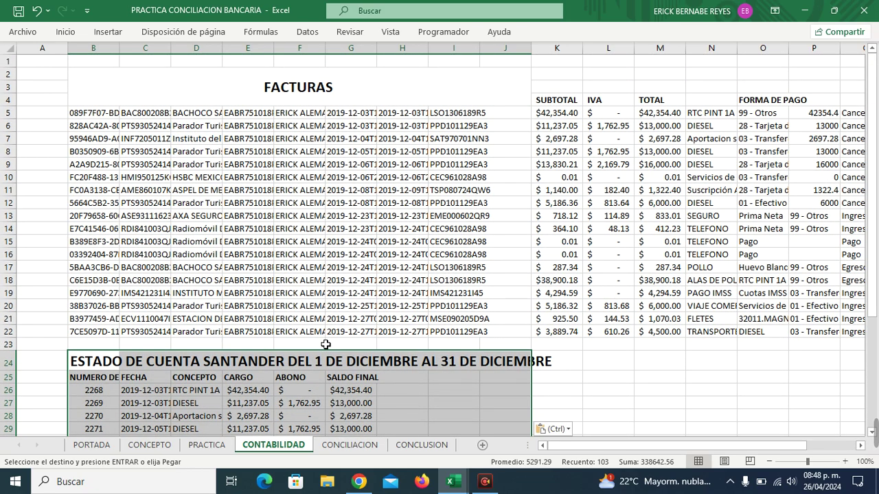
Step: Paste the copied Santander statement under ESTADO DE CUENTA in CONCILIACION at A30, and move the block one column over to B30
left_click(362, 446)
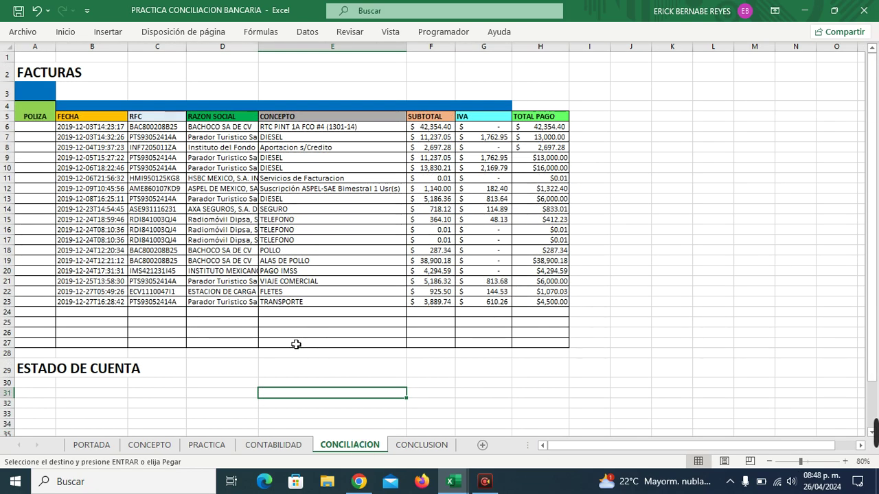
left_click(40, 385)
key("ctrl+v")
scroll(42, 389, "down", 1)
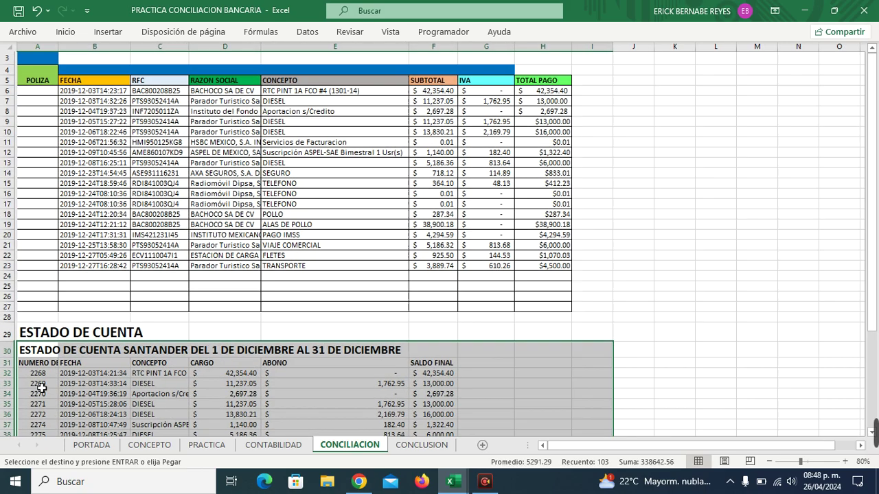
scroll(41, 389, "down", 1)
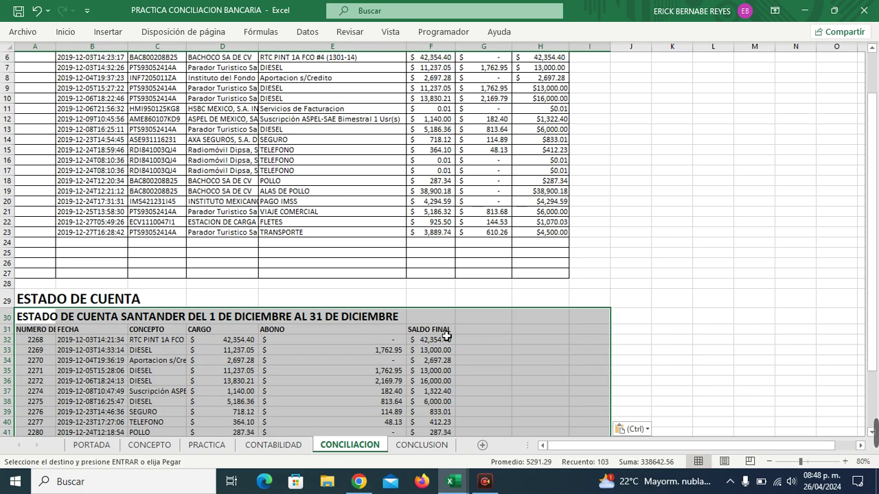
left_click_drag(285, 316, 446, 318)
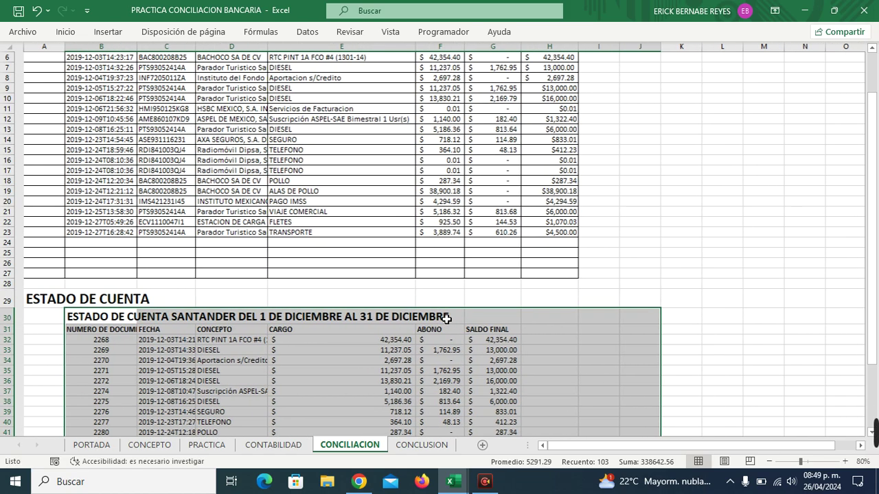
left_click(191, 445)
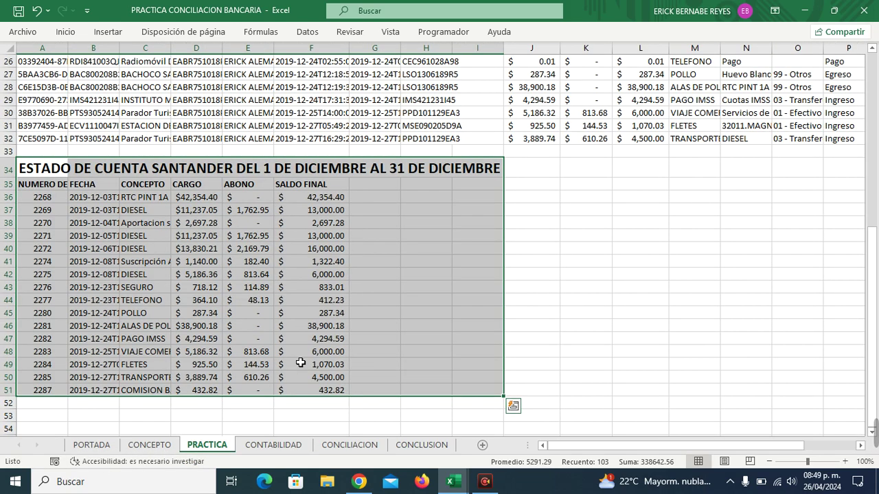
scroll(300, 359, "up", 8)
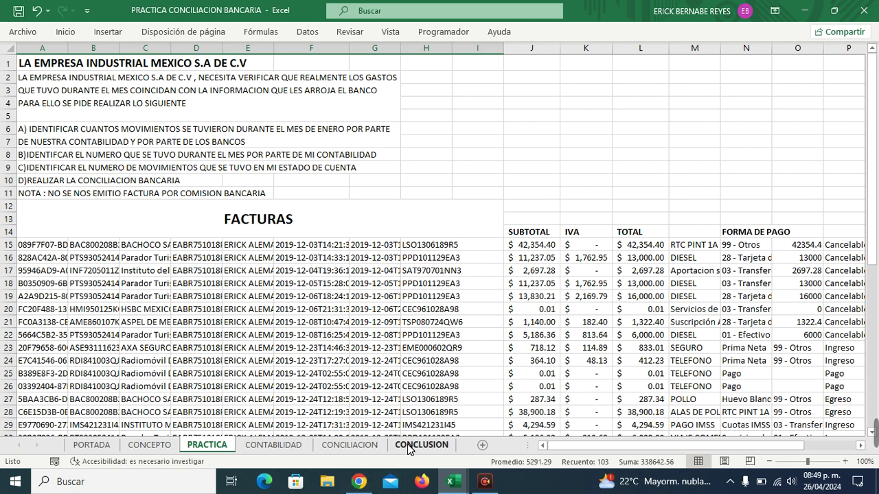
left_click(359, 450)
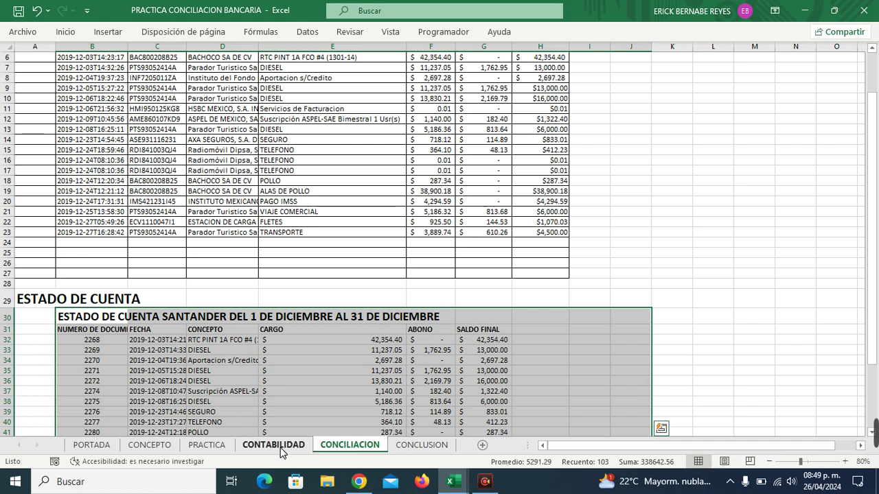
Step: Number the invoices from 1 to 18 in the POLIZA column of CONCILIACION, A6:A23
scroll(253, 324, "up", 2)
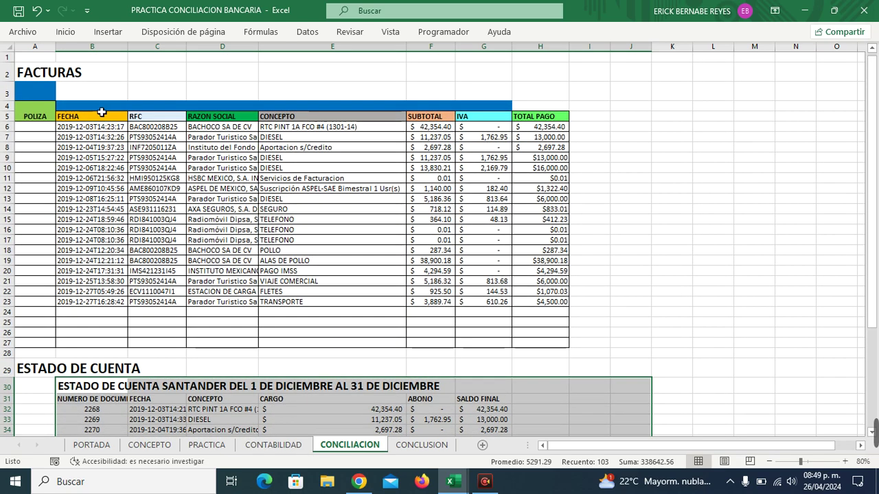
left_click(48, 131)
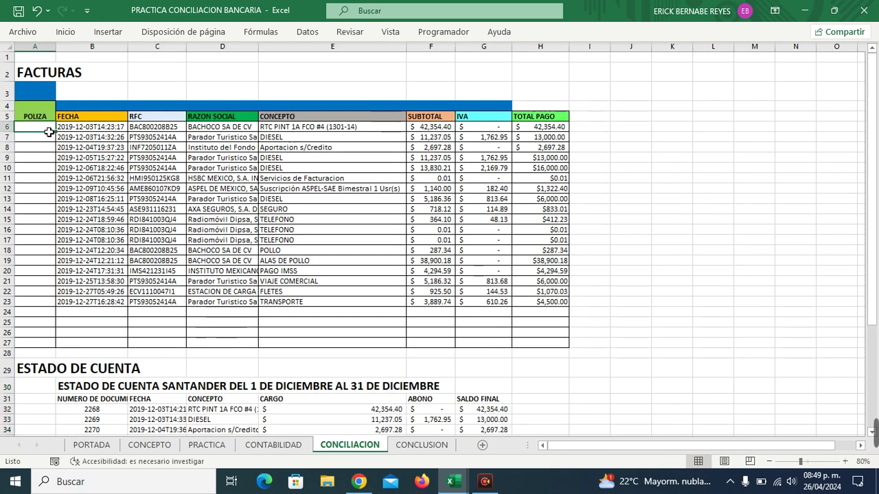
type("1")
key("Return")
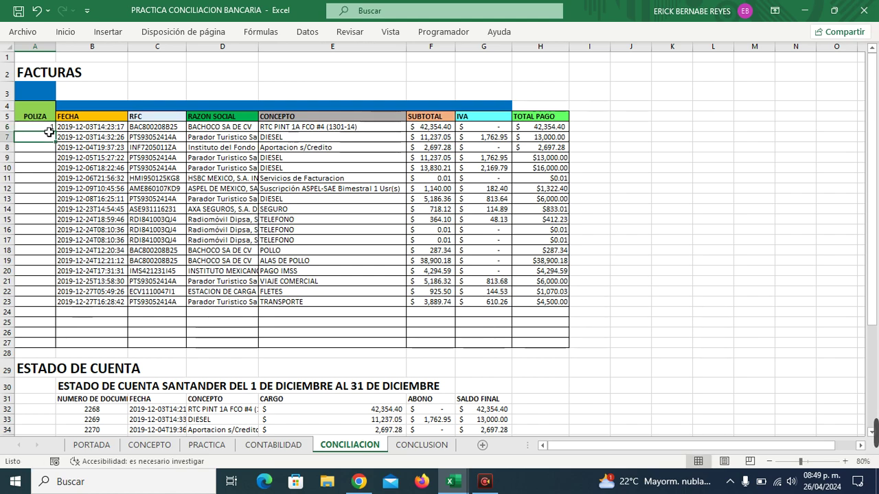
key("Return")
left_click(50, 131)
left_click_drag(53, 136, 57, 312)
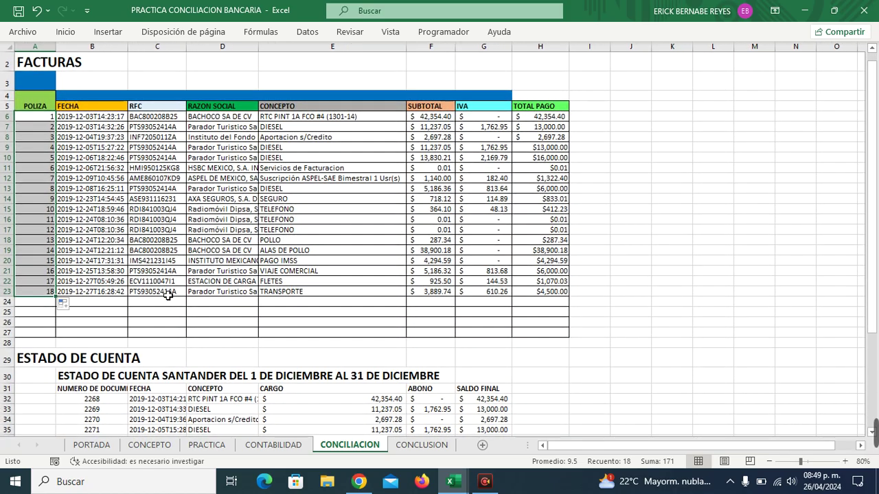
Step: Number the bank statement movements from 1 to 16 in column A beside the Santander statement, A32:A47
scroll(168, 295, "down", 2)
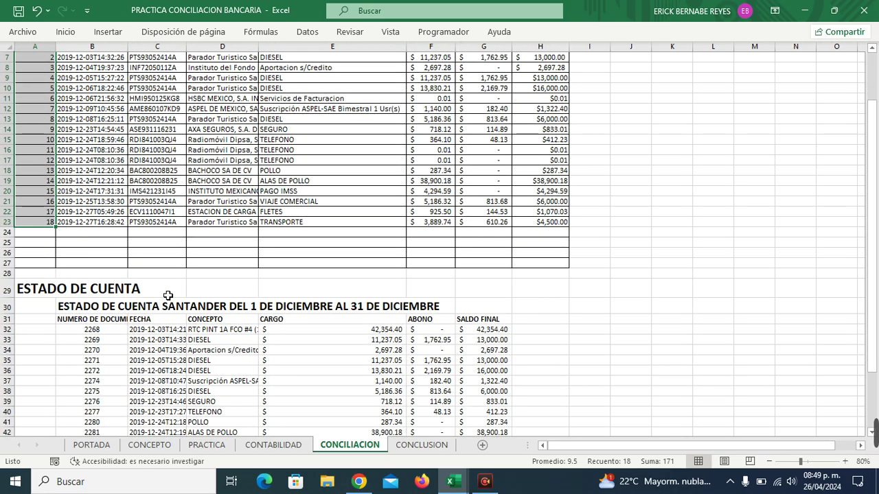
scroll(168, 295, "down", 3)
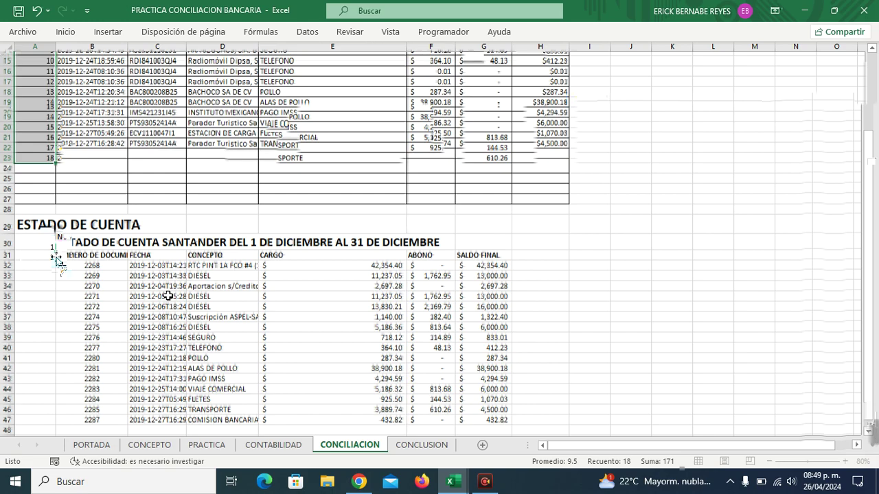
left_click_drag(59, 259, 59, 409)
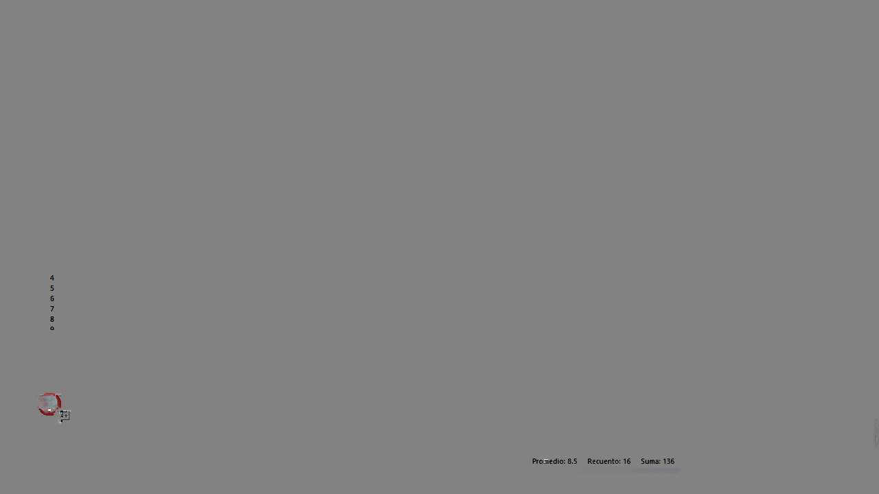
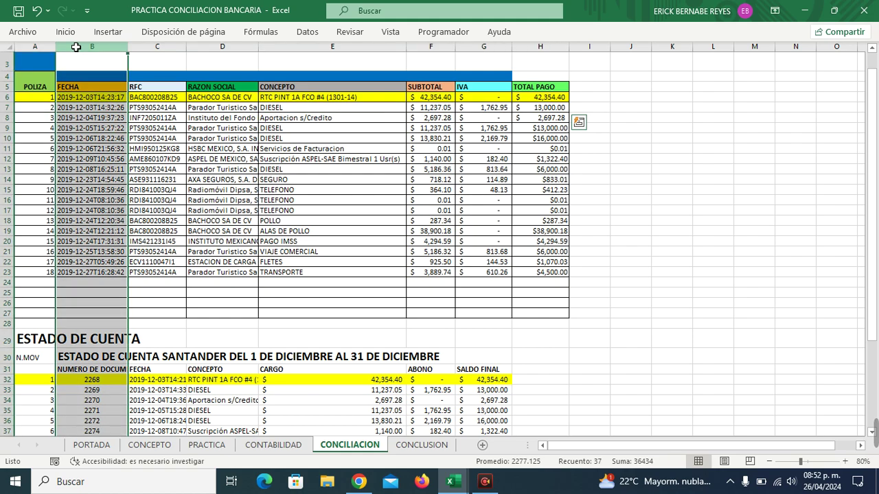
Step: Fill the row of invoice 2, A7:H7, with yellow to mark it as reconciled
left_click(54, 107)
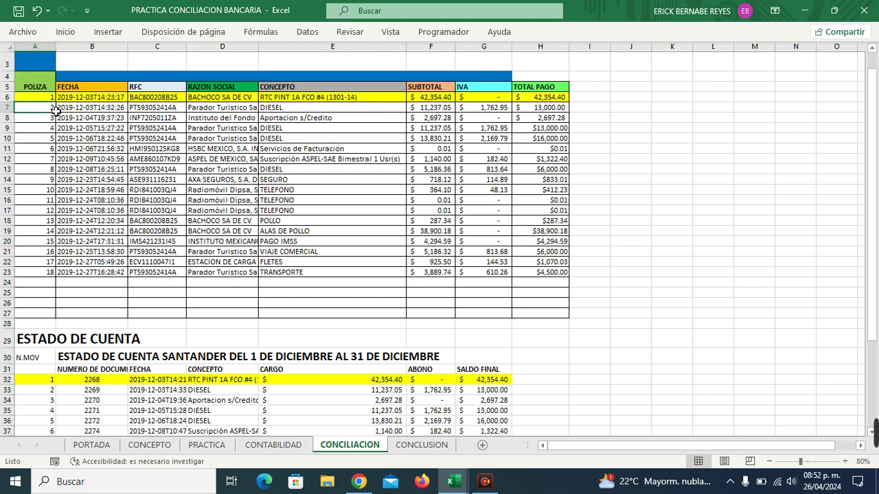
key("shift+Right")
key("shift+Right")
key("shift+Right")
key("shift+Right")
key("shift+Right")
key("shift+Right")
key("shift+Right")
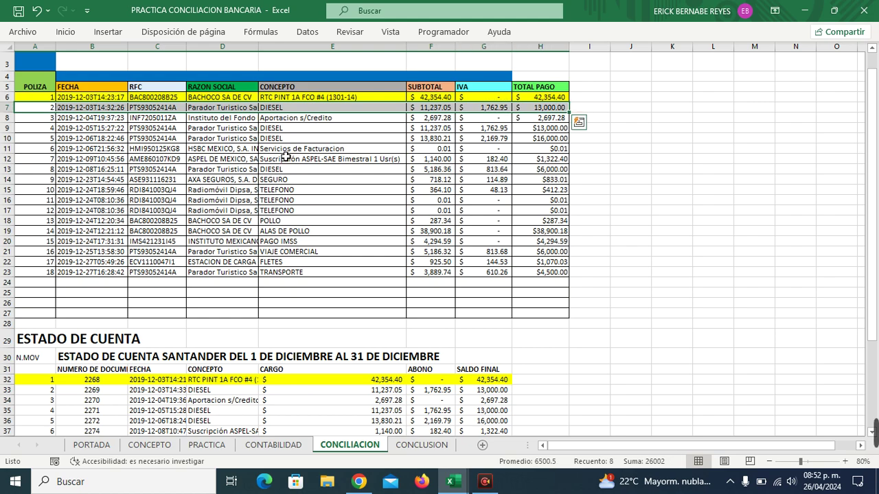
right_click(307, 113)
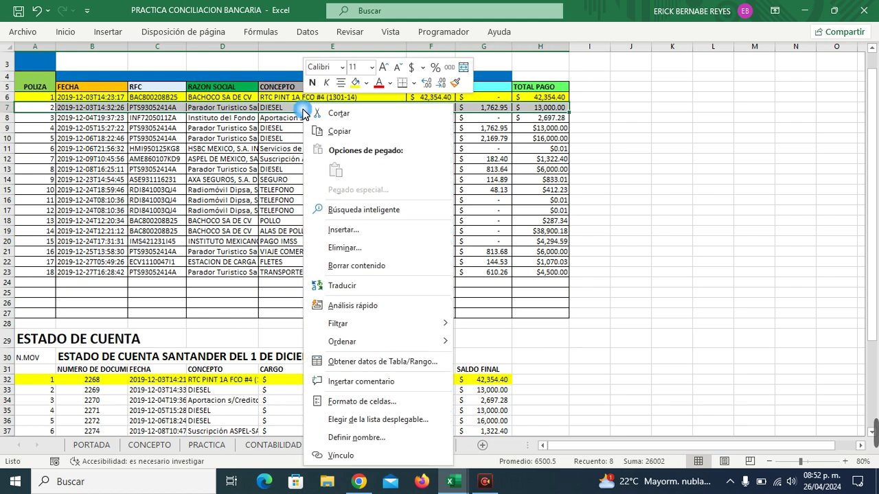
left_click(356, 83)
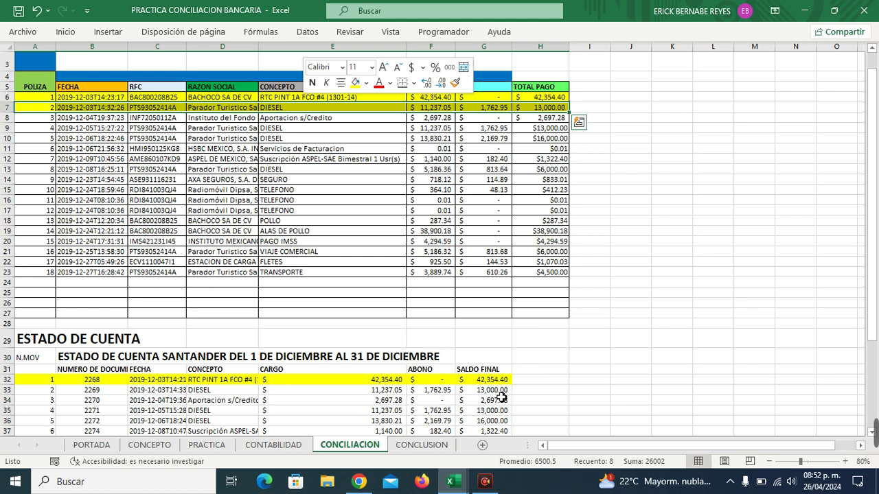
Step: Fill the row of bank movement 2, A33:G33, with yellow to mark it as reconciled
left_click_drag(502, 390, 53, 396)
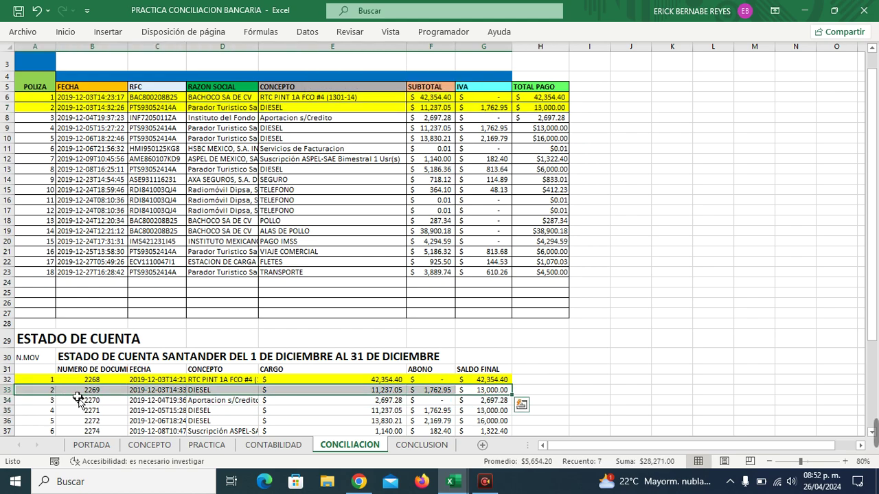
right_click(78, 397)
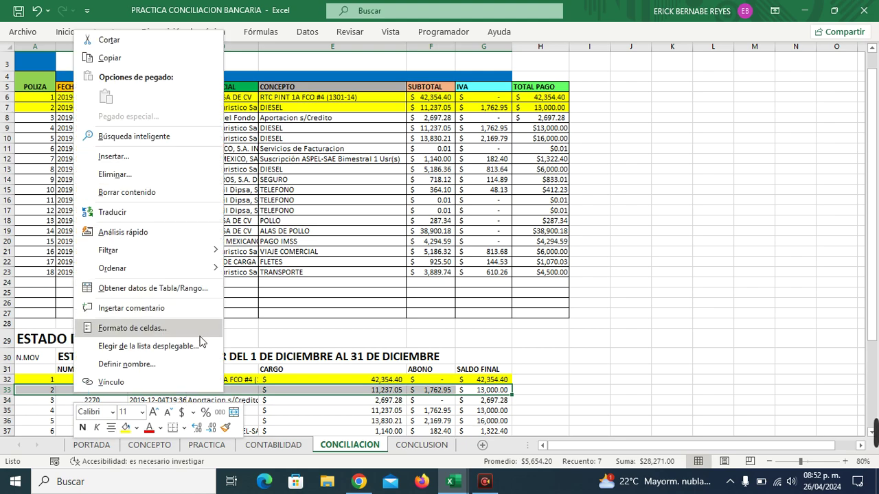
left_click(125, 428)
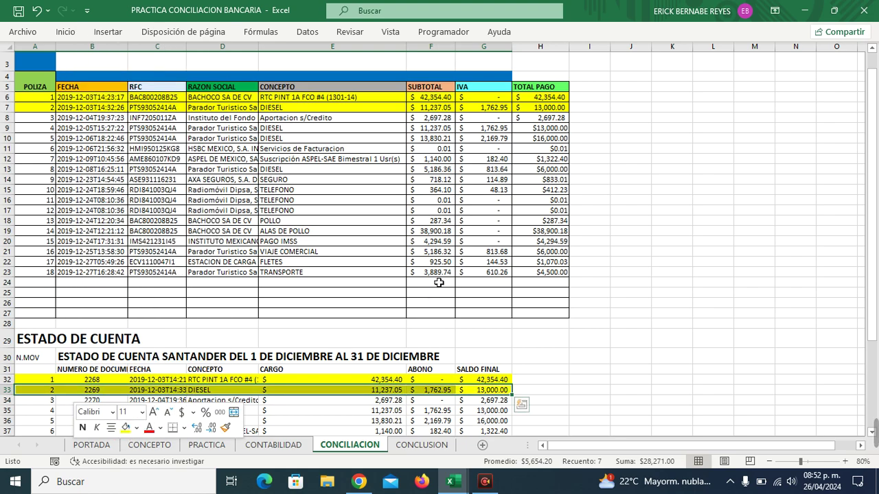
scroll(603, 244, "up", 1)
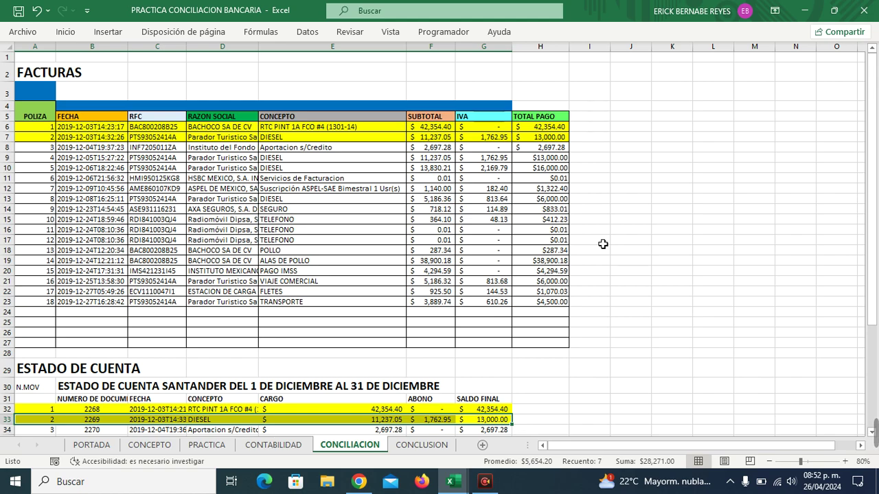
scroll(603, 244, "down", 1)
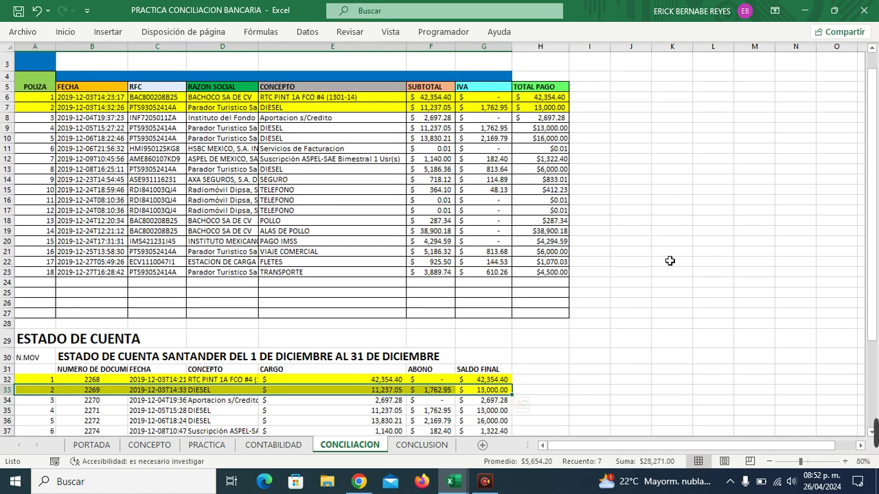
Step: Fill the row of invoice 3, Aportacion s/Credito, A8:H8, with yellow
mouse_move(860, 385)
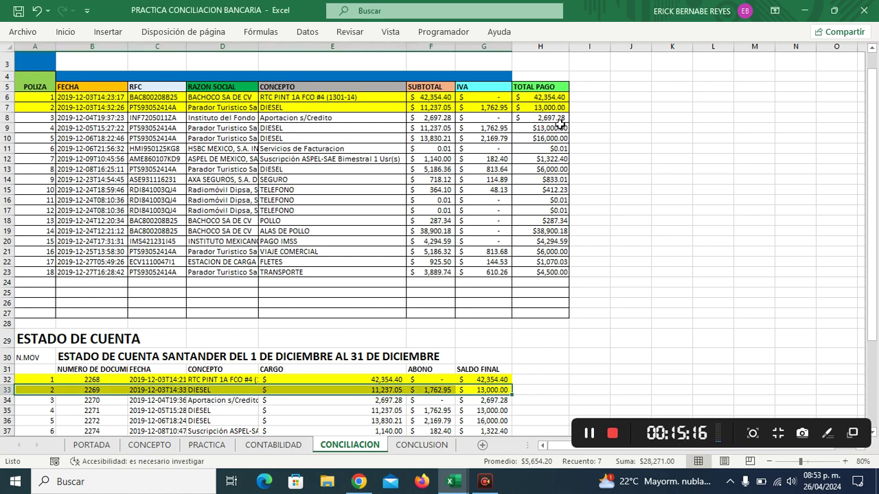
left_click_drag(561, 124, 268, 157)
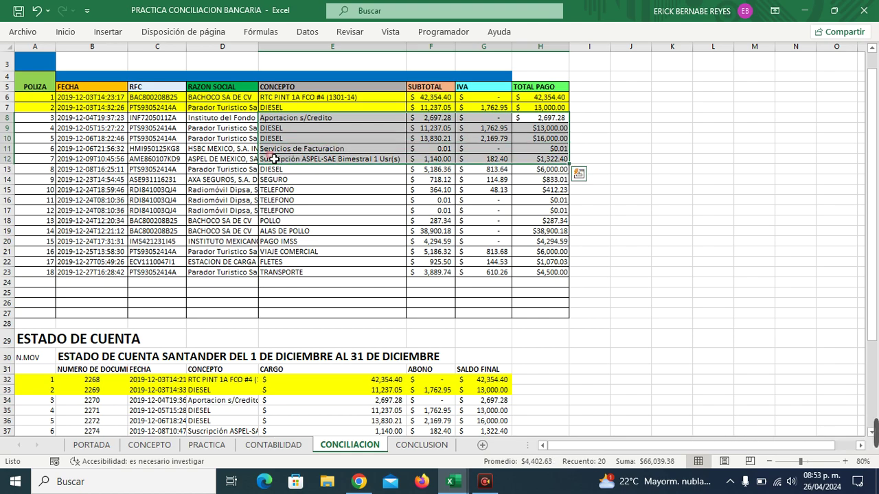
left_click(239, 402)
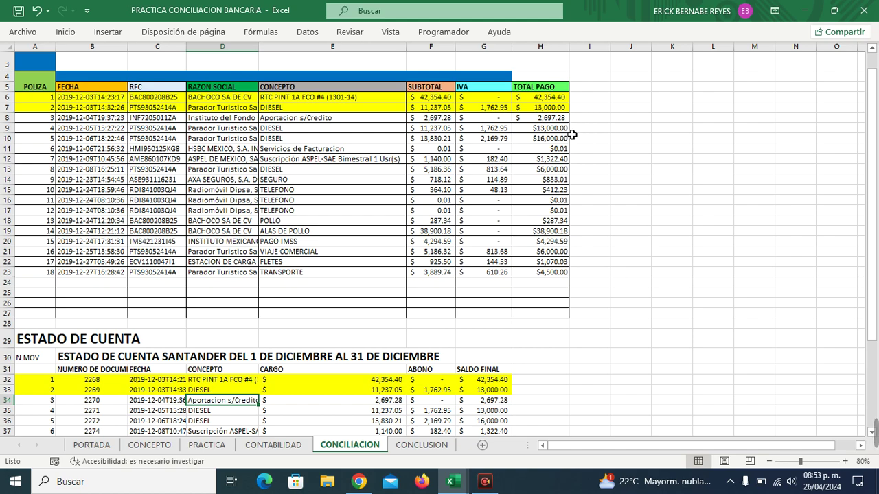
left_click_drag(553, 118, 59, 121)
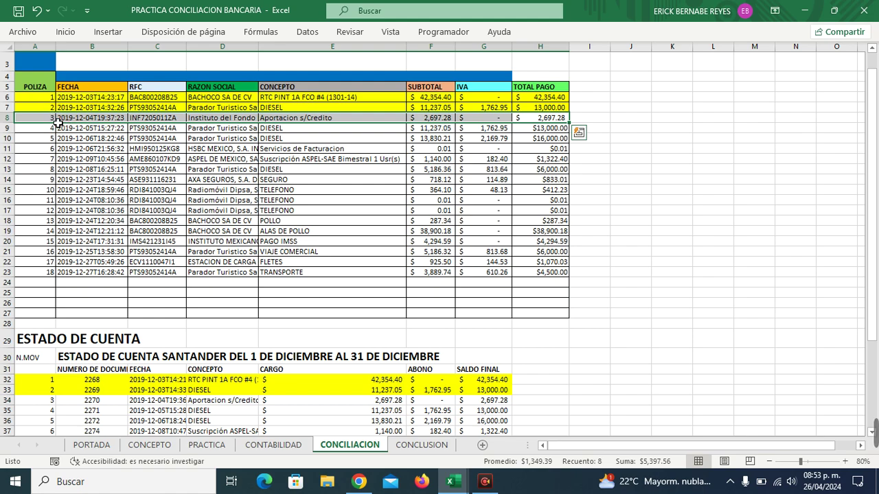
right_click(59, 121)
left_click(106, 83)
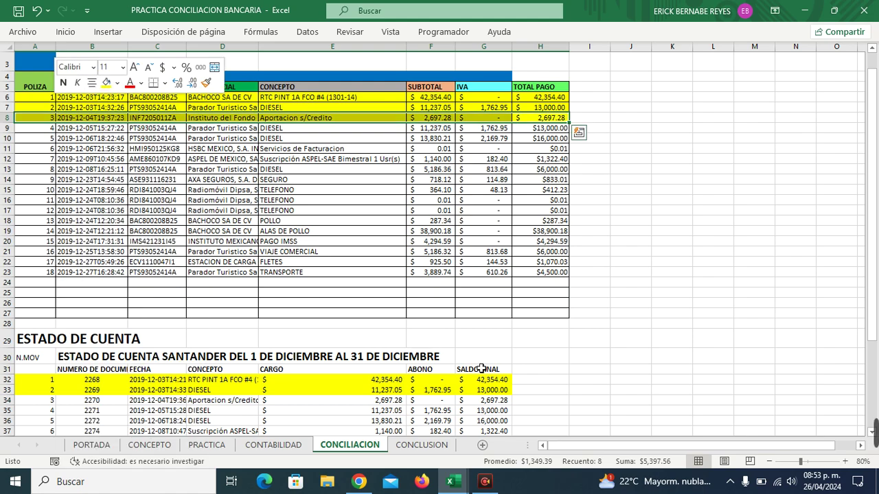
Step: Fill the matching bank movement 3, A34:G34, with yellow
left_click_drag(495, 401, 46, 410)
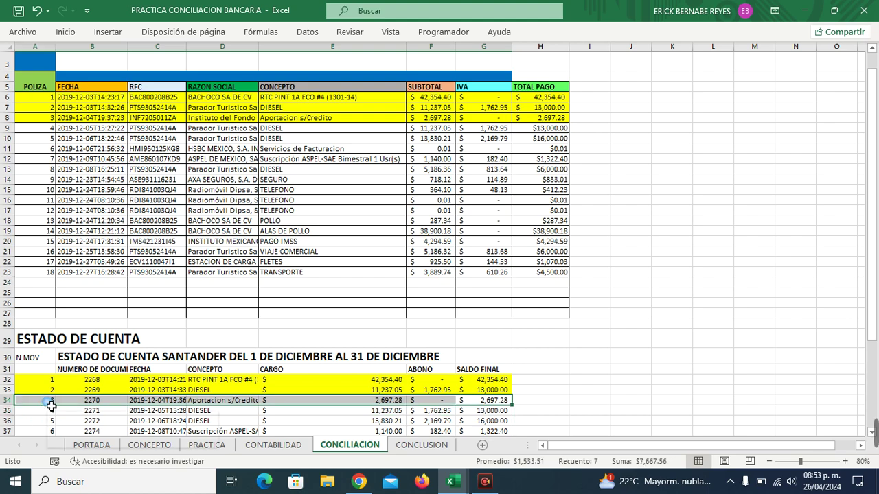
right_click(52, 407)
left_click(103, 440)
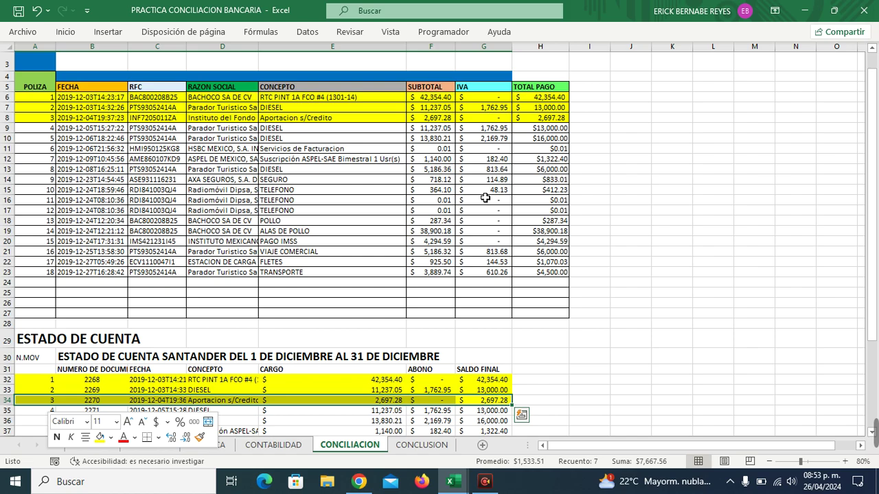
Step: Fill the rows of the DIESEL invoices 4 and 5, A9:H10, with yellow
left_click(539, 129)
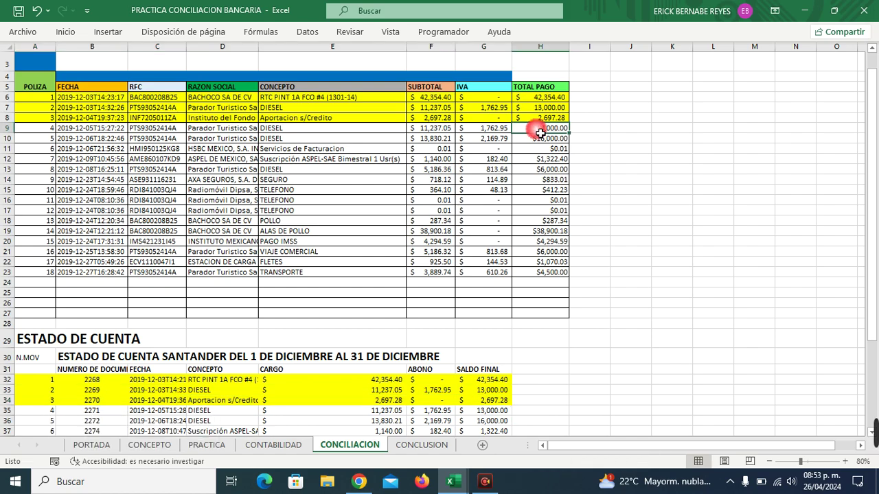
scroll(568, 150, "down", 1)
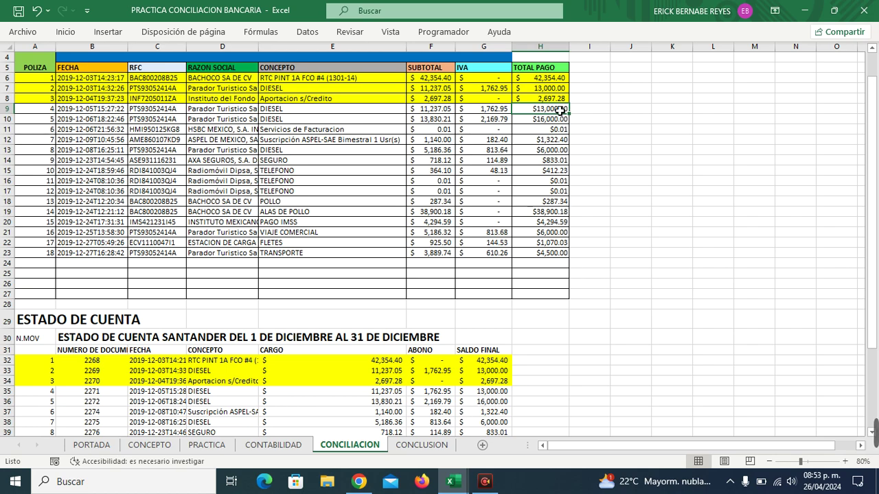
left_click_drag(560, 110, 48, 118)
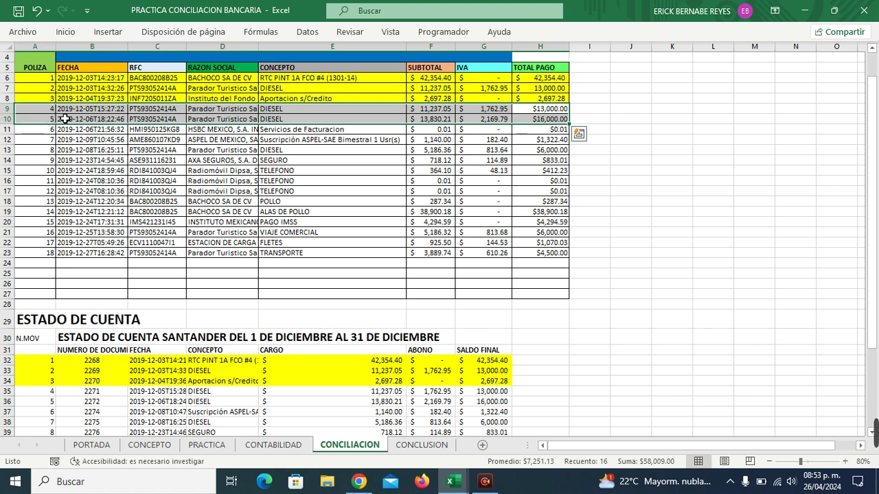
right_click(70, 118)
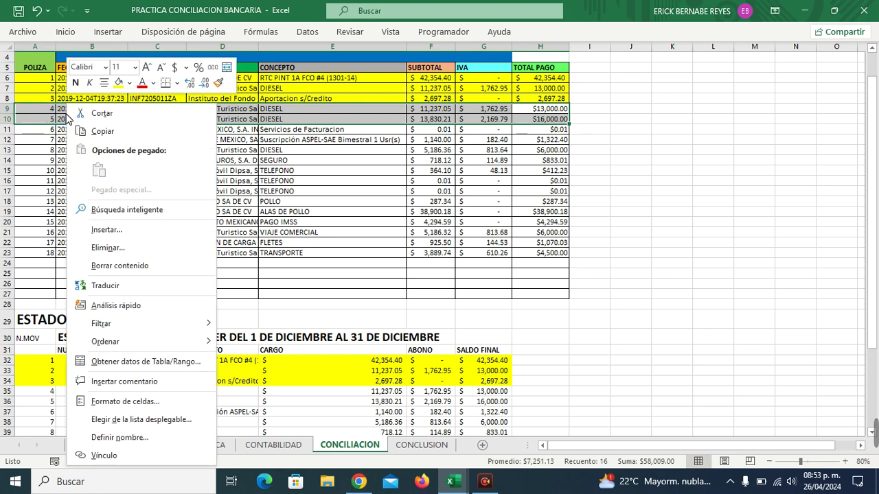
left_click(117, 83)
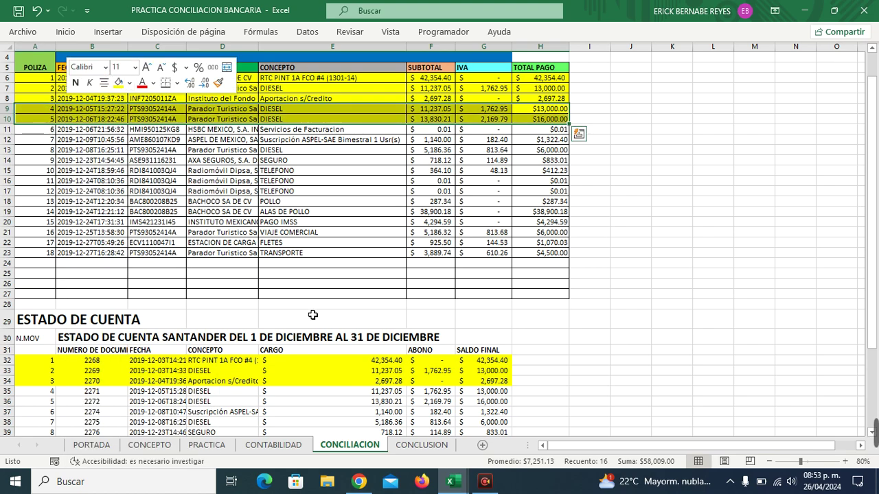
Step: Fill the rows of the matching DIESEL bank movements 4 and 5, A35:G36, with yellow
left_click(481, 391)
type("=E35+F35")
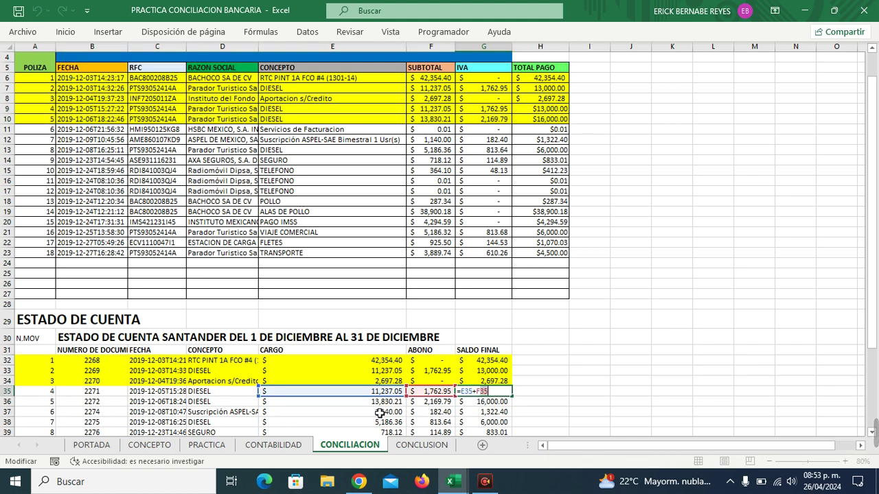
key("ctrl+Return")
scroll(532, 392, "down", 1)
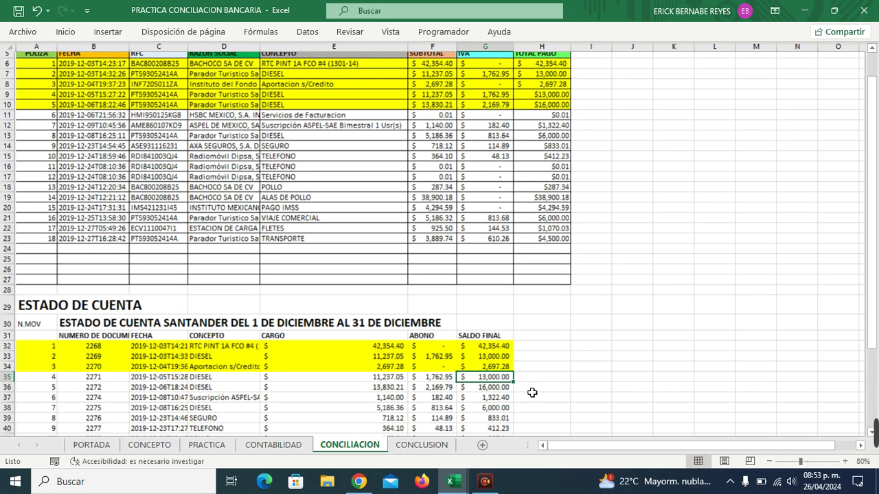
left_click_drag(500, 375, 52, 386)
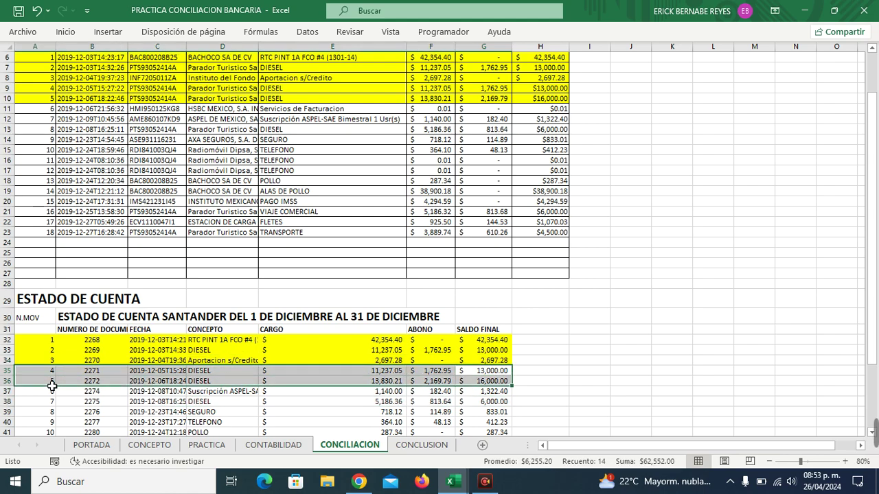
right_click(87, 379)
key("Escape")
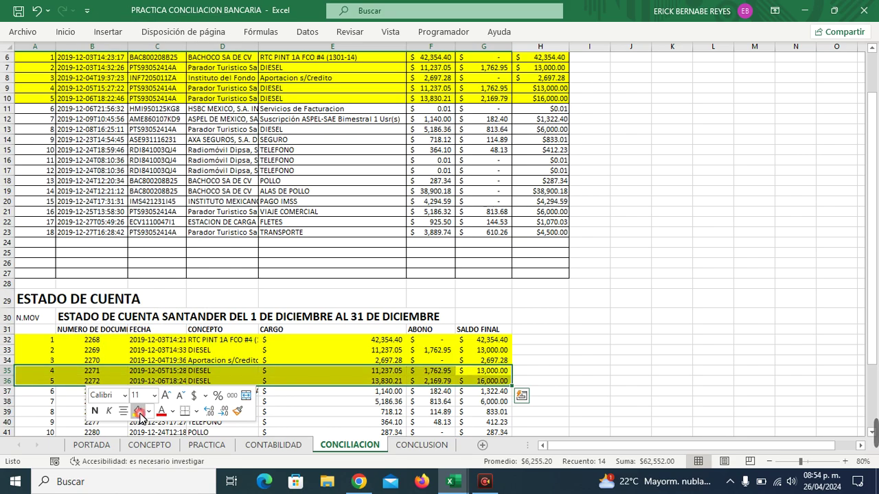
Step: Compare the unmarked invoices from number 6 onward with the remaining Santander statement movements to look for matching amounts
scroll(412, 312, "up", 1)
scroll(412, 312, "up", 1)
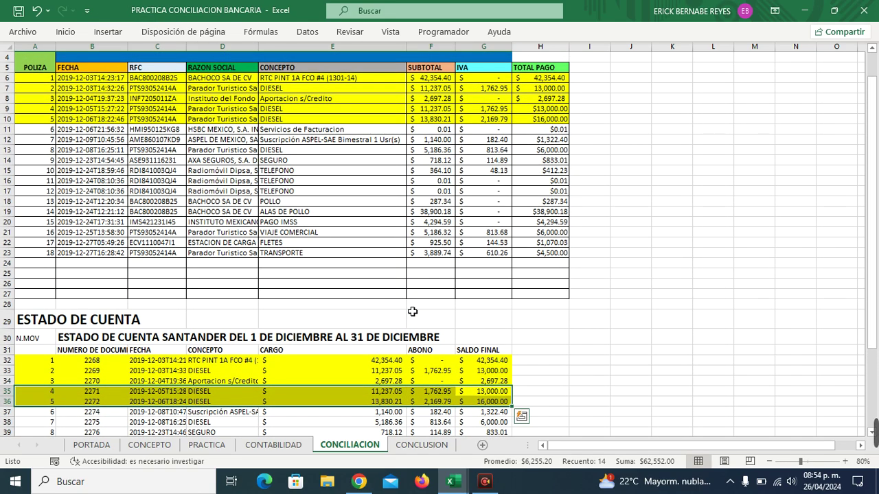
scroll(412, 311, "down", 3)
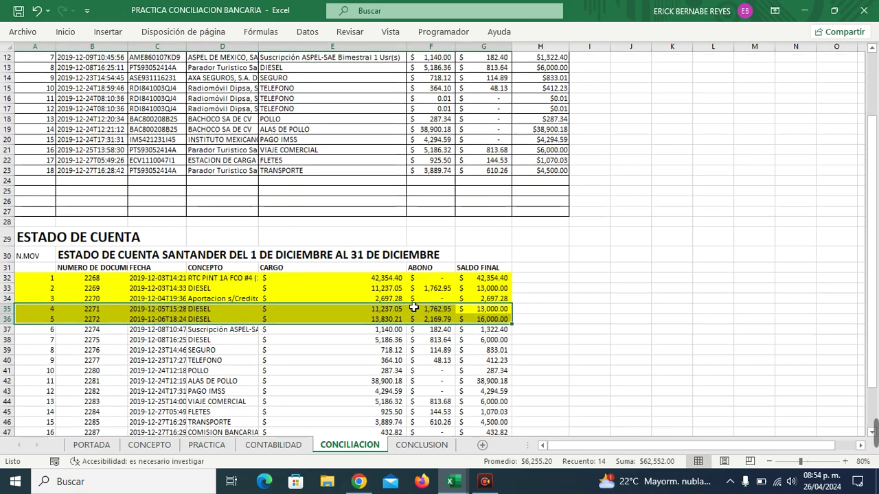
scroll(414, 307, "up", 3)
left_click(414, 305)
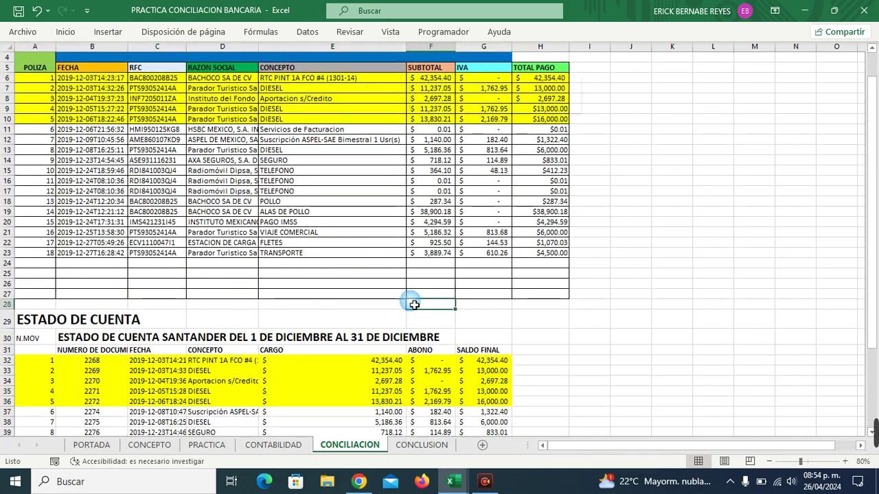
right_click(415, 305)
key("Escape")
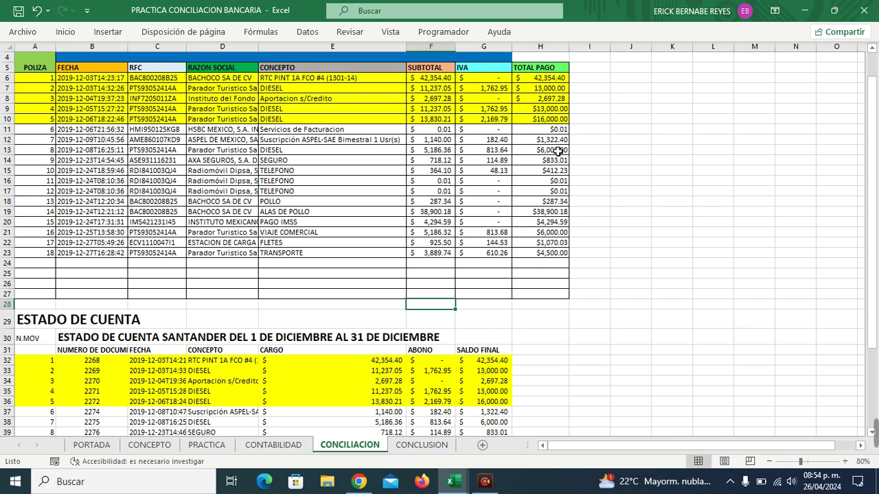
scroll(563, 150, "down", 4)
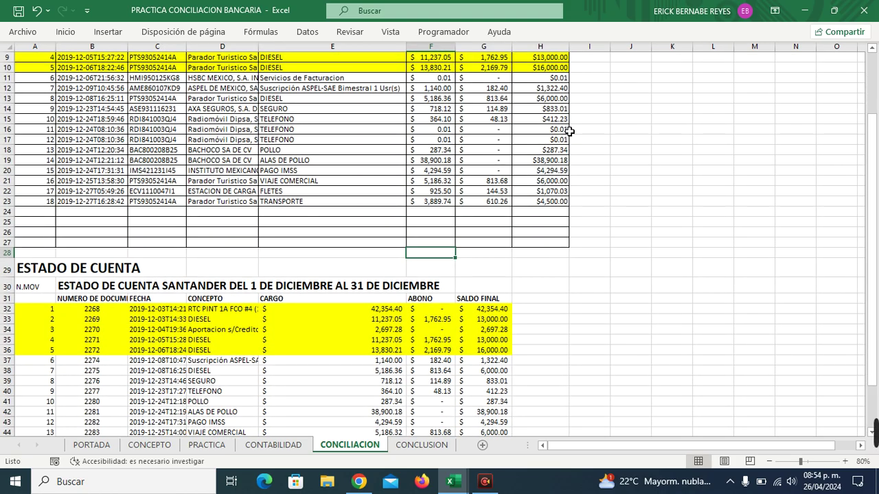
scroll(569, 131, "down", 1)
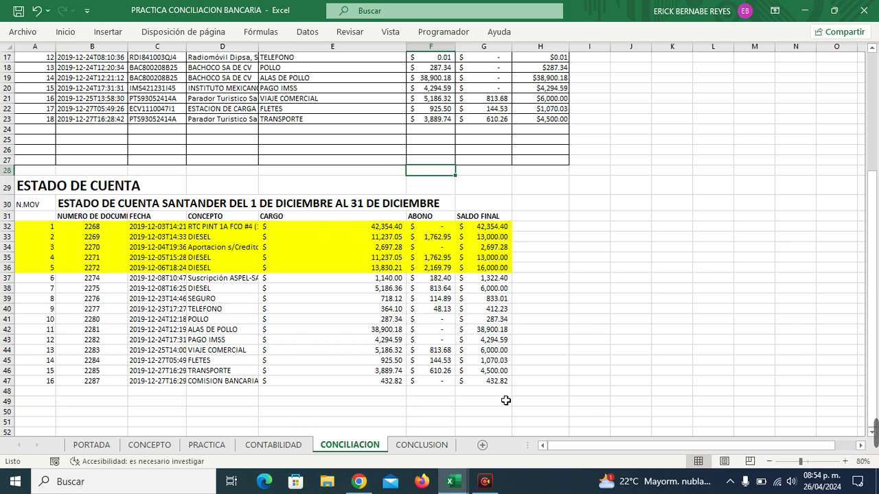
scroll(526, 305, "up", 2)
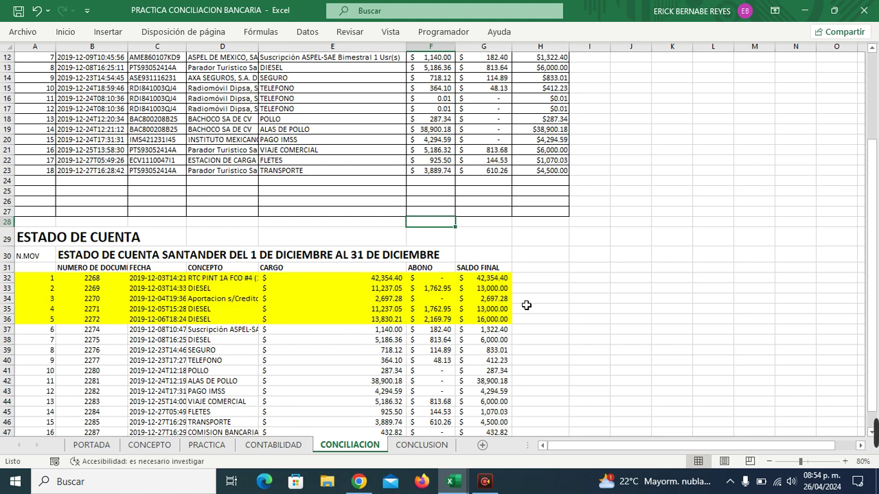
scroll(526, 305, "up", 3)
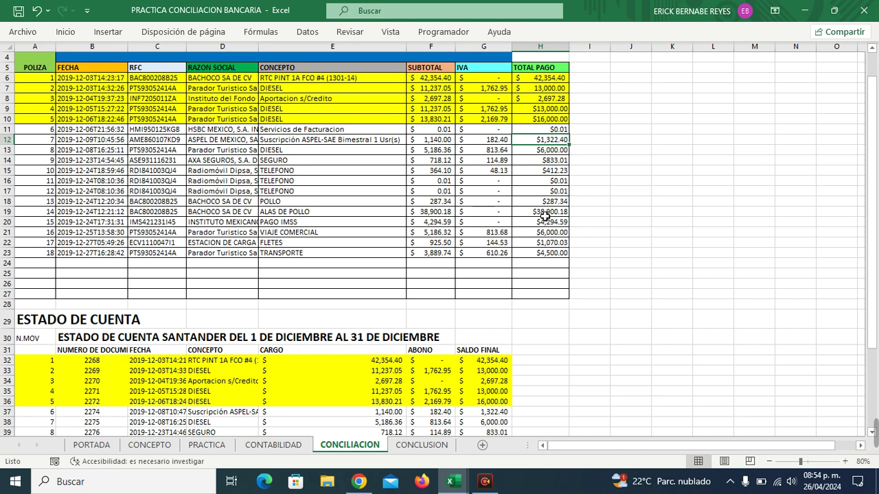
Step: Fill the row of invoice 7, the ASPEL-SAE subscription, A12:H12, with yellow
scroll(545, 215, "down", 2)
left_click(42, 98, "shift")
right_click(48, 102)
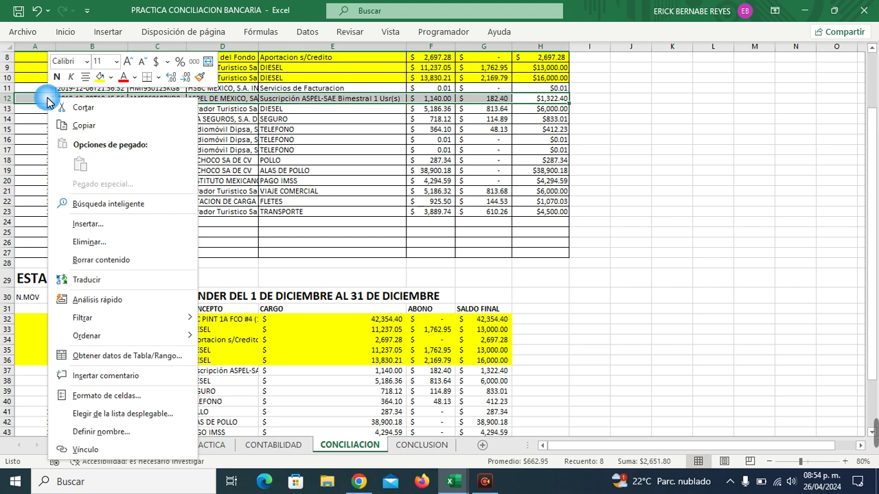
Step: Fill the row of bank movement 6, the ASPEL-SAE subscription, A37:G37, with yellow
left_click(57, 371)
right_click(64, 371)
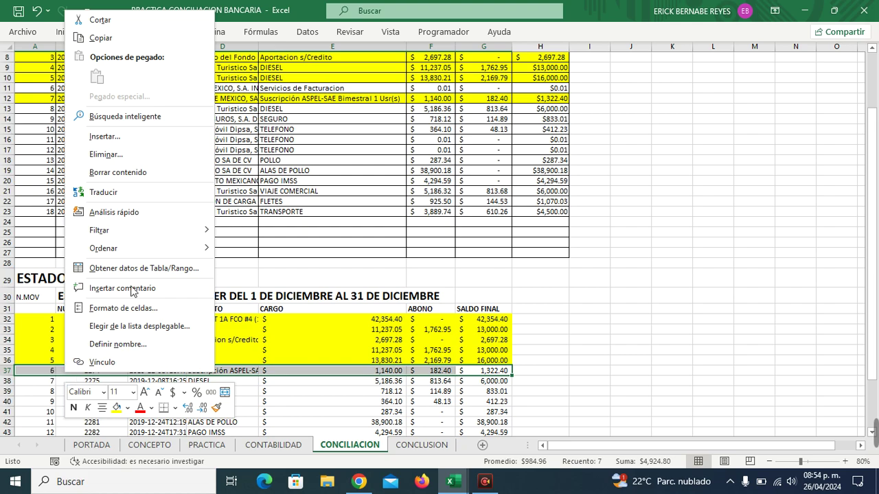
left_click(116, 407)
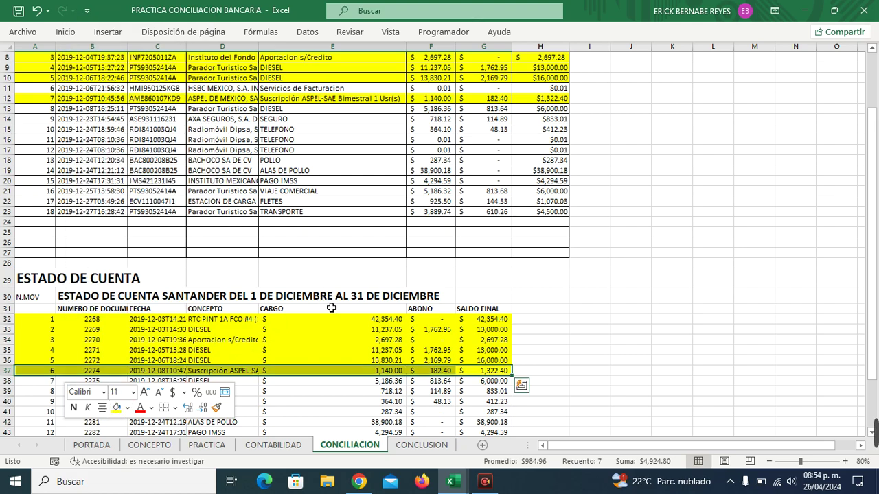
Step: Fill the matching DIESEL rows of bank movement 7, A38:G38, and invoice 8, A13:H13, with yellow
left_click(558, 110)
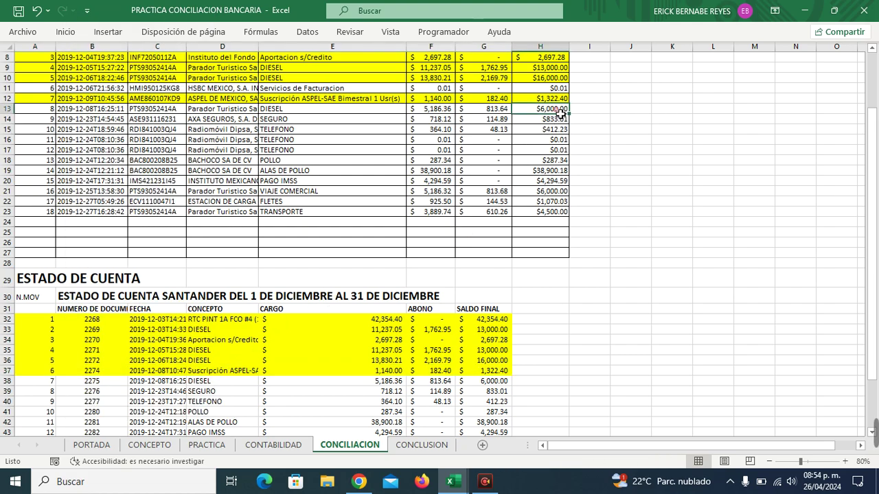
left_click_drag(496, 383, 46, 393)
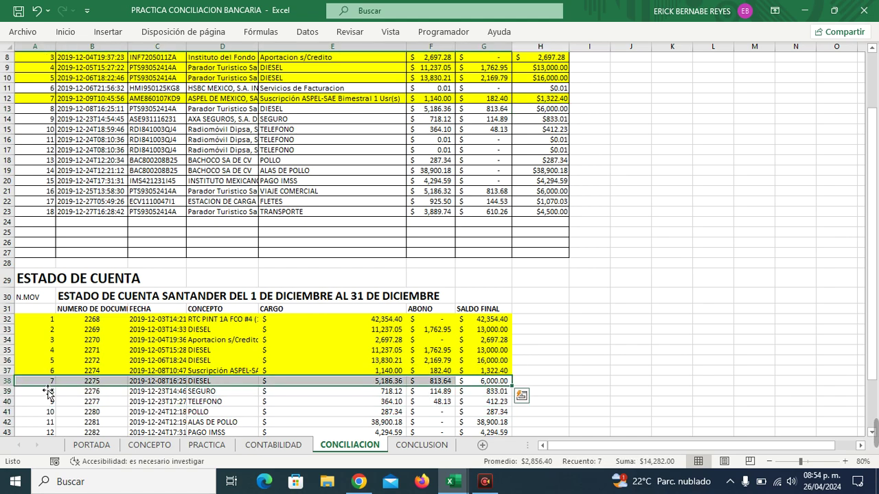
right_click(46, 390)
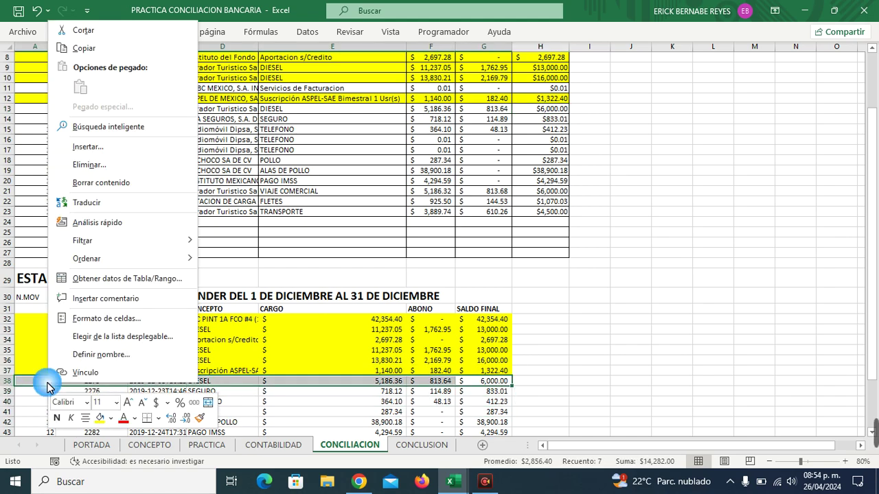
left_click(100, 418)
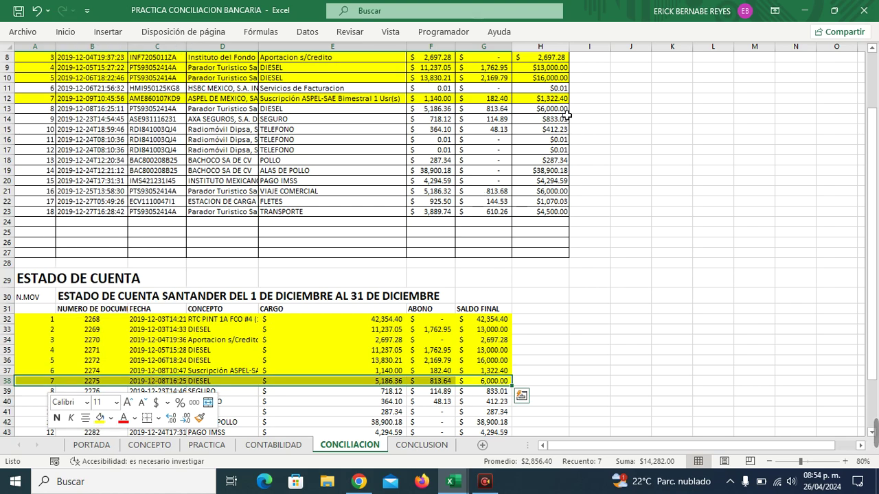
left_click_drag(566, 112, 56, 112)
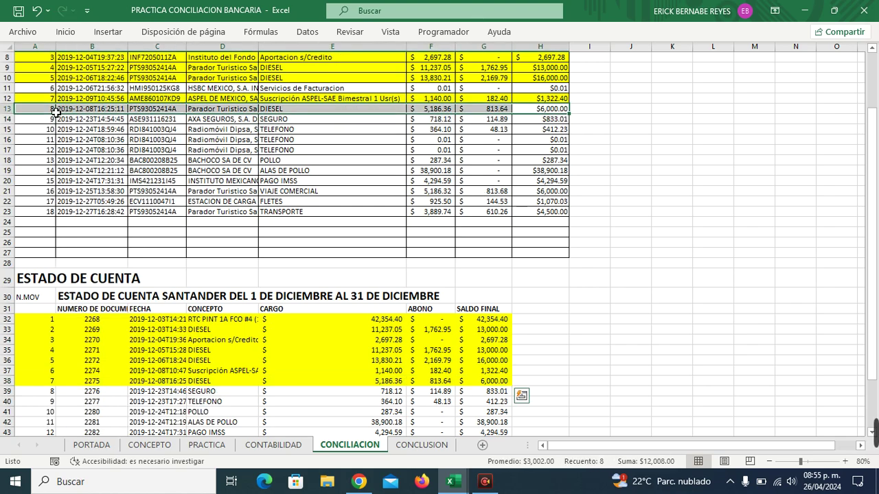
right_click(56, 110)
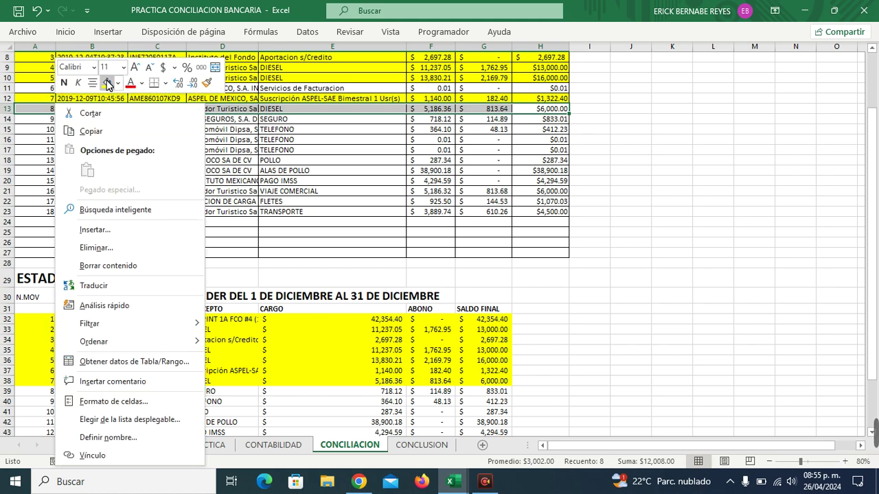
left_click(106, 84)
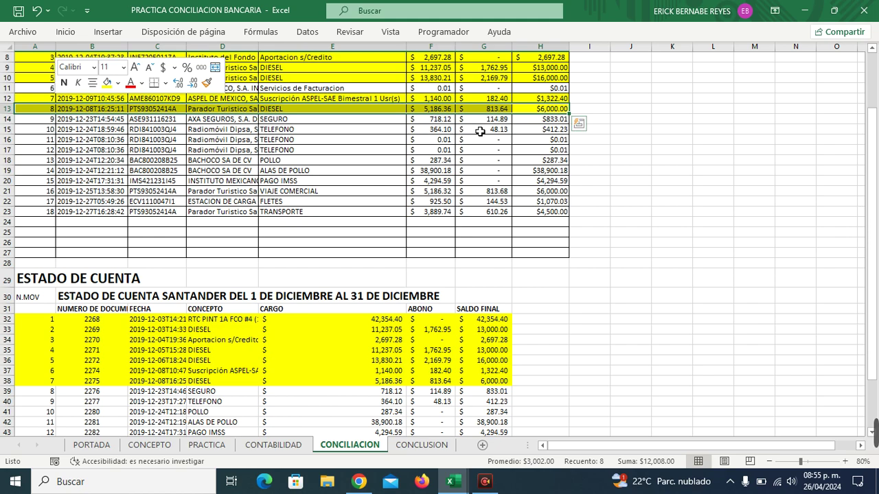
Step: Fill the matching SEGURO rows of invoice 9, A14:H14, and bank movement 8, A39:G39, with yellow
left_click_drag(529, 122, 55, 124)
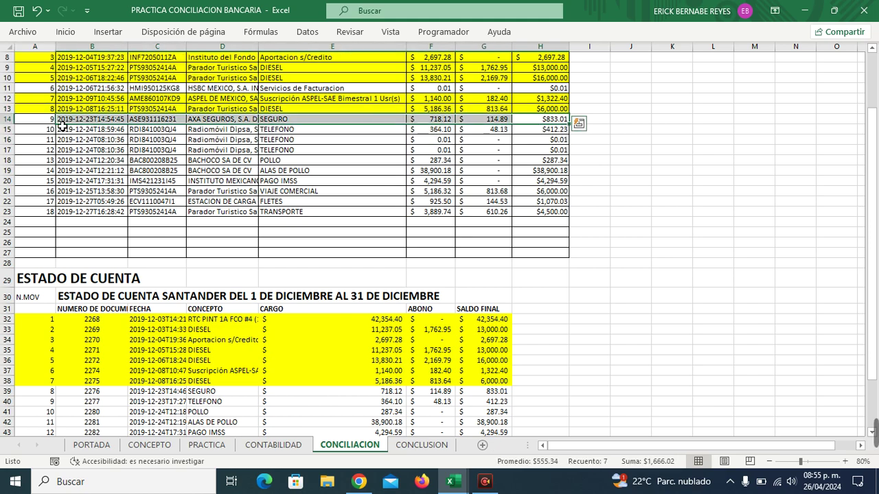
right_click(53, 123)
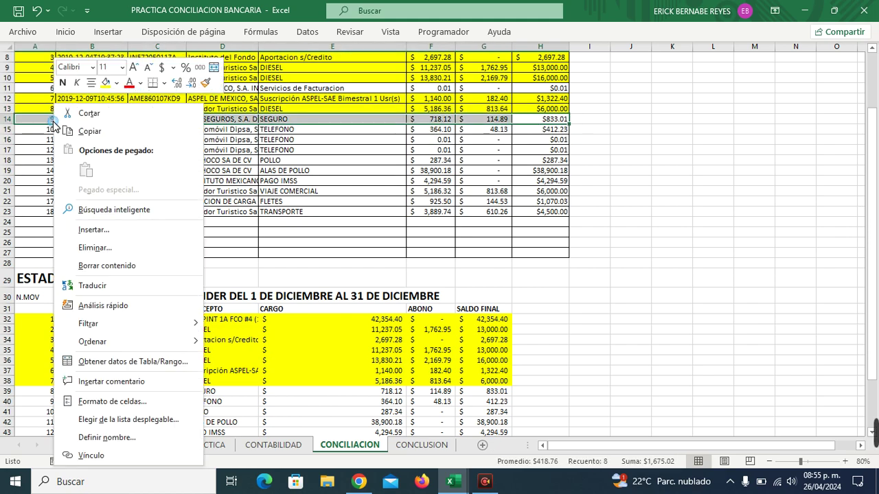
left_click(106, 83)
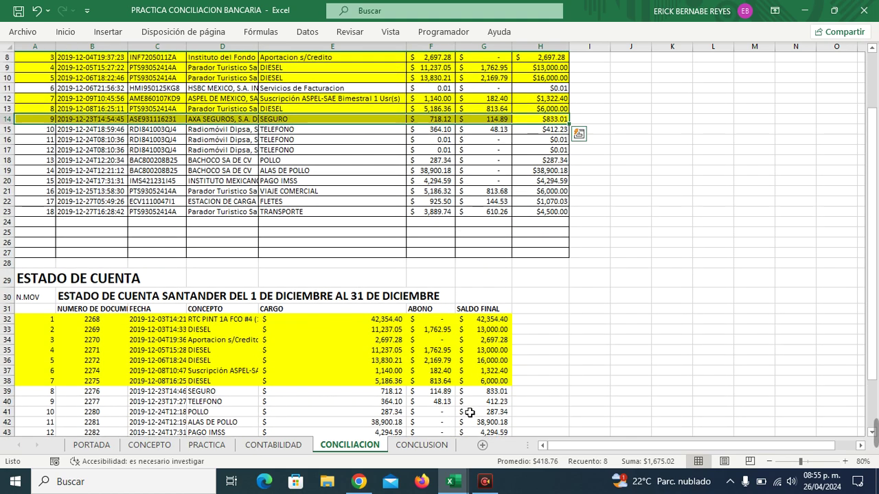
left_click_drag(494, 393, 72, 392)
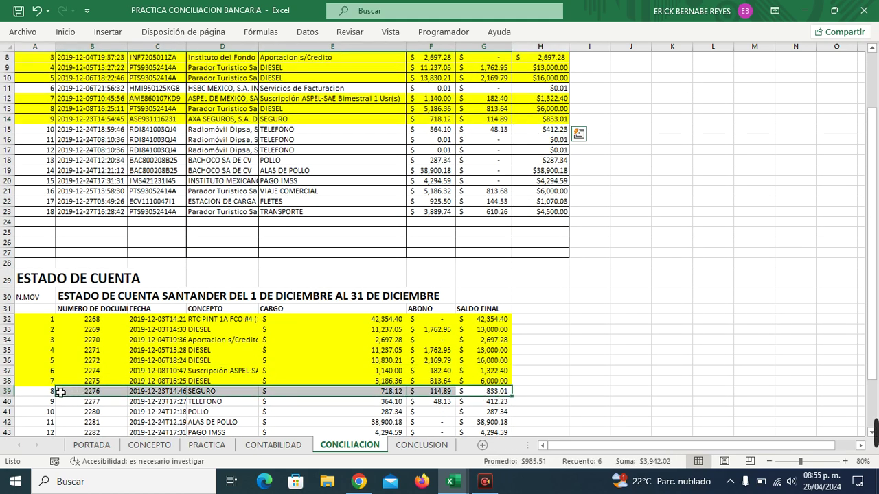
right_click(76, 386)
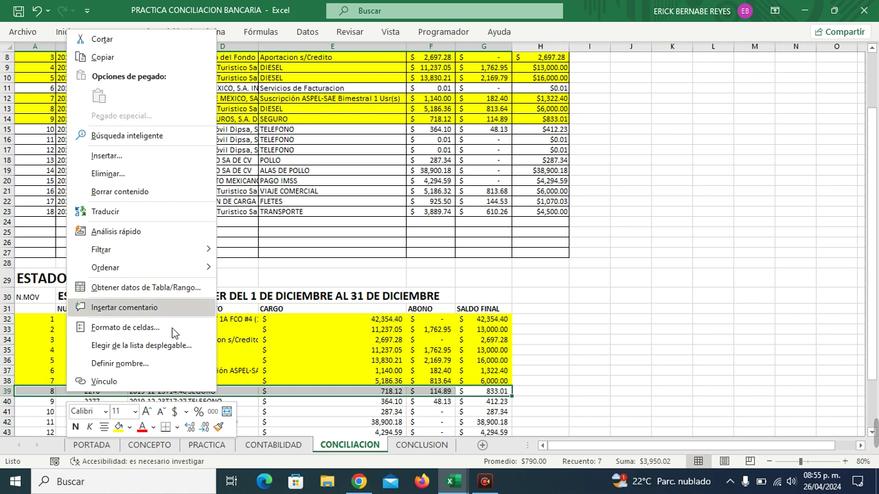
left_click(118, 427)
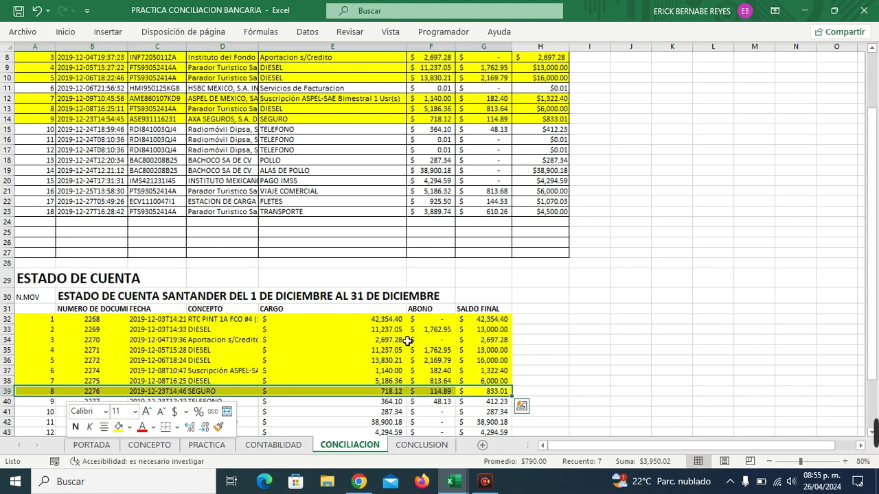
Step: Fill the matching TELEFONO rows of invoice 10, A15:H15, and bank movement 9, A40:G40, with yellow
scroll(553, 182, "down", 1)
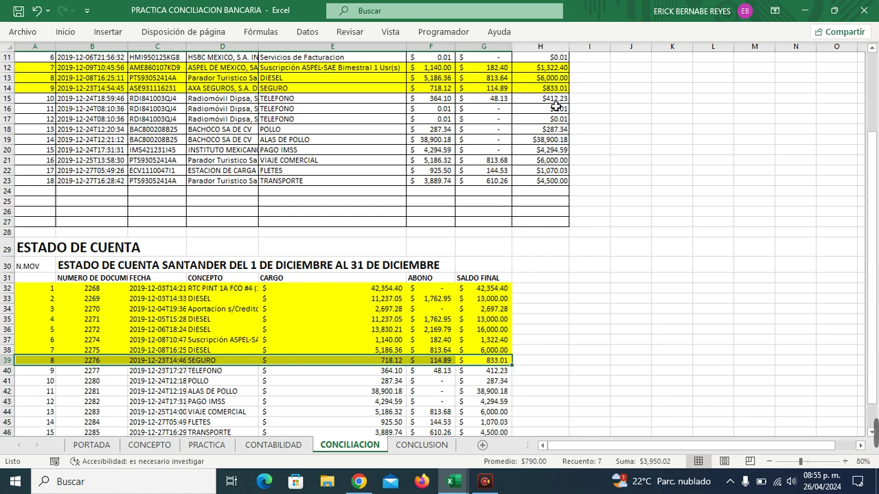
left_click_drag(558, 102, 58, 102)
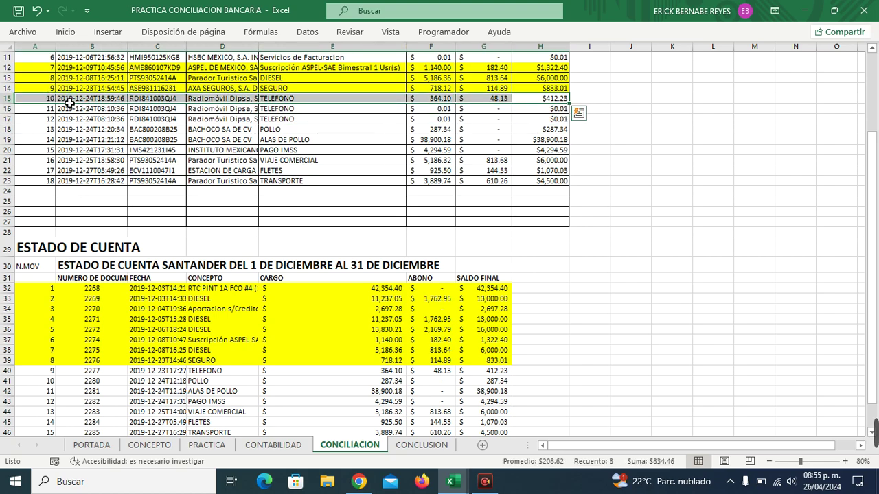
right_click(60, 102)
left_click(120, 79)
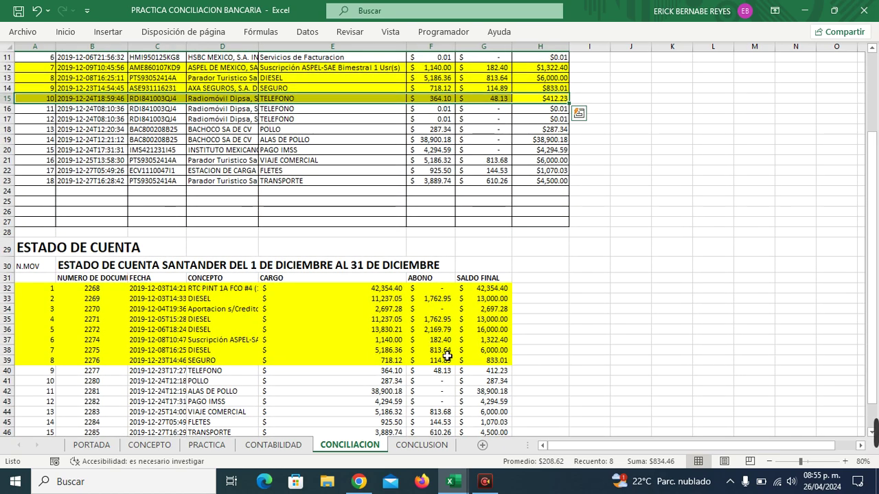
left_click_drag(492, 380, 17, 371)
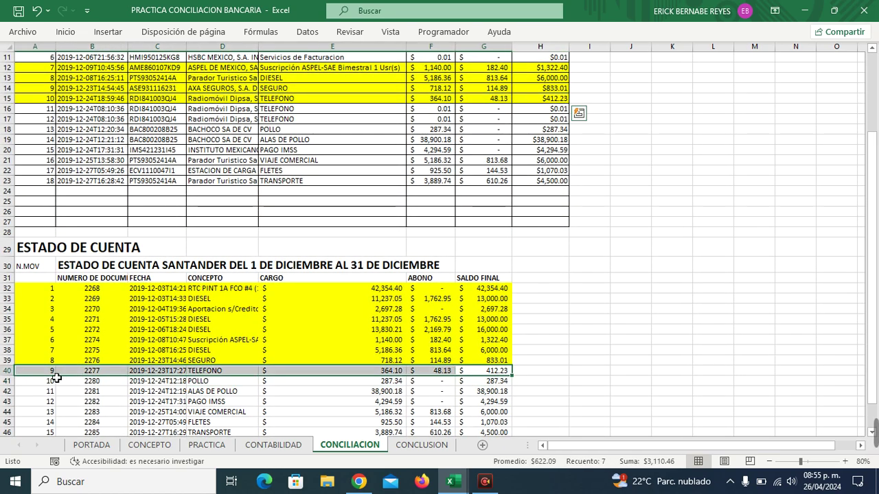
right_click(173, 374)
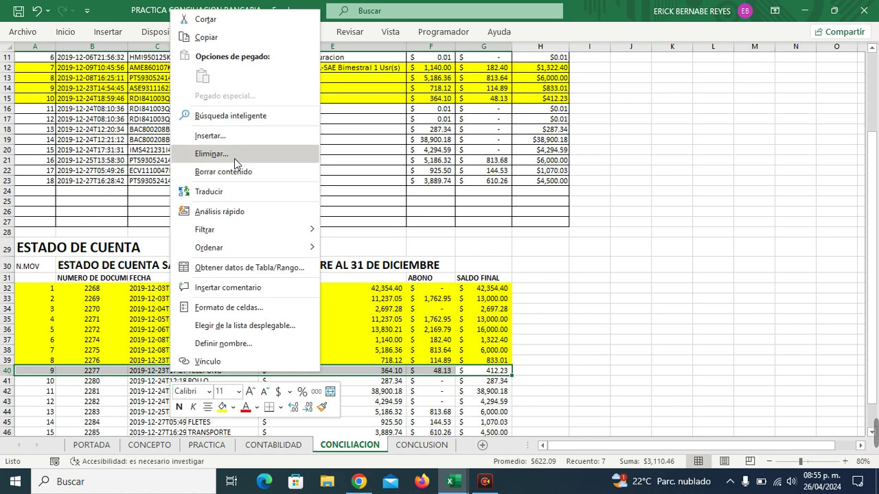
left_click(222, 408)
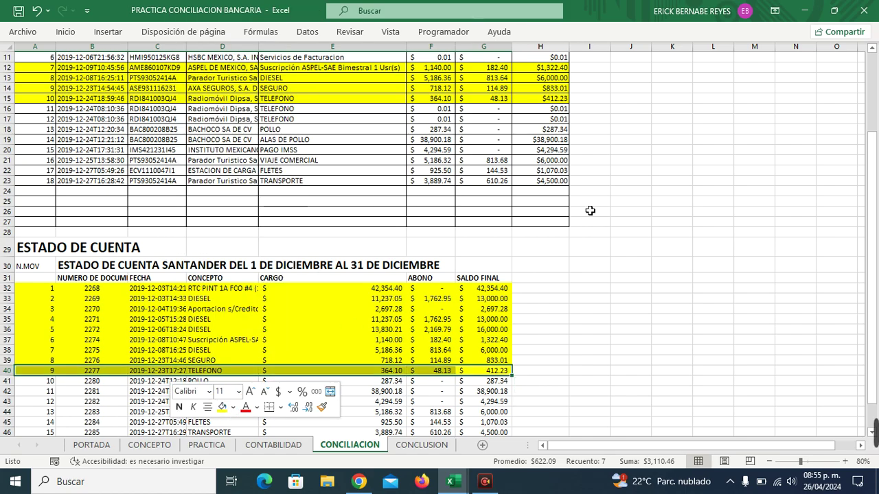
Step: Compare the totals of the unmarked invoices with the final balances of Santander movements 10 to 16 to look for matches
scroll(590, 210, "up", 1)
scroll(590, 210, "down", 2)
scroll(590, 210, "down", 2)
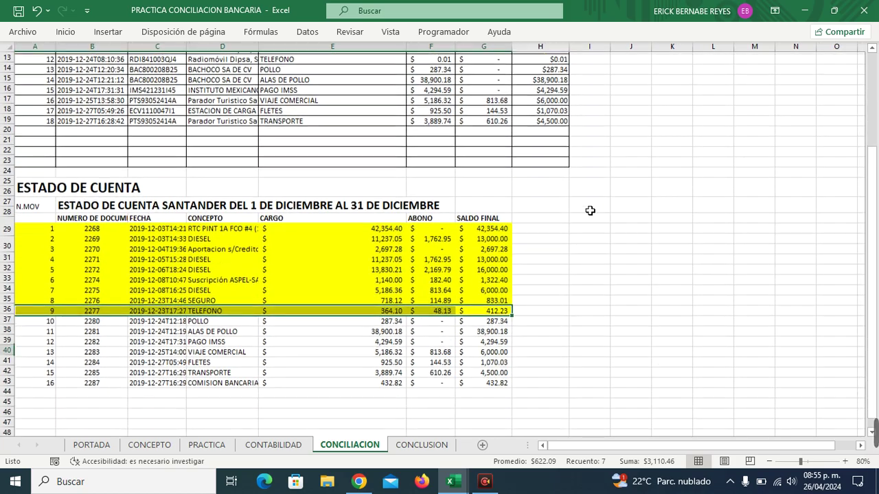
scroll(590, 210, "up", 3)
scroll(590, 211, "down", 2)
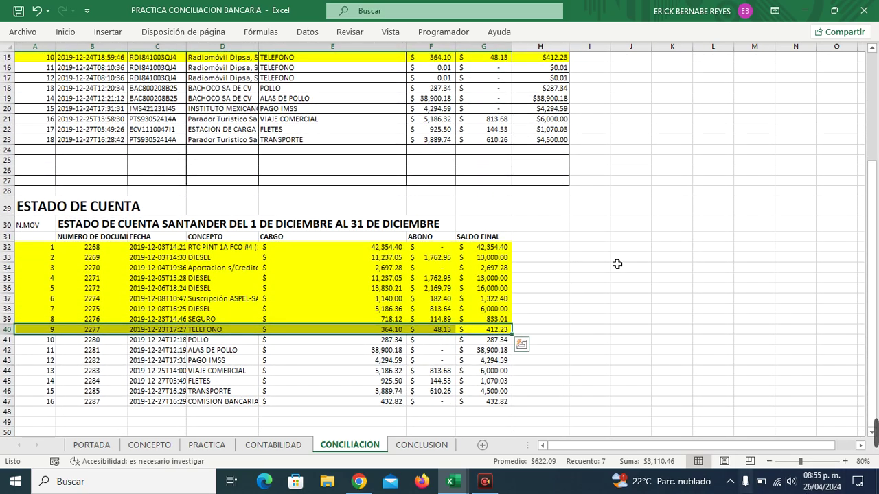
scroll(624, 229, "up", 3)
scroll(624, 228, "up", 1)
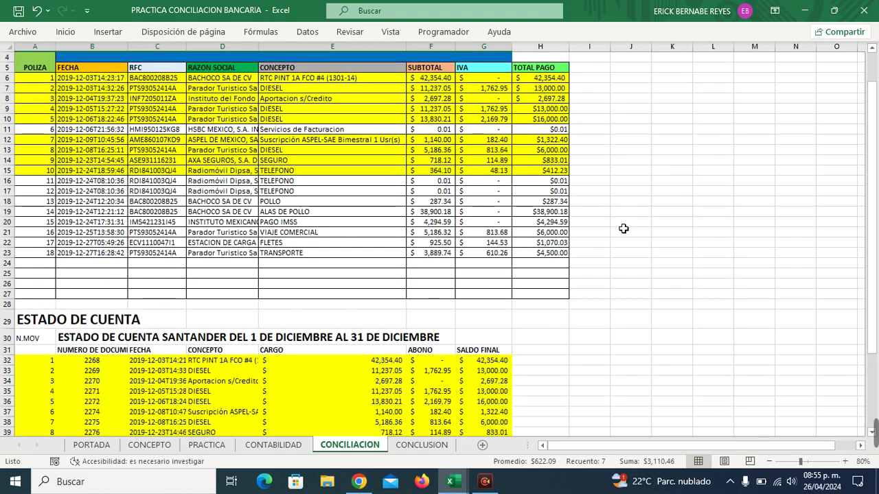
scroll(623, 229, "down", 4)
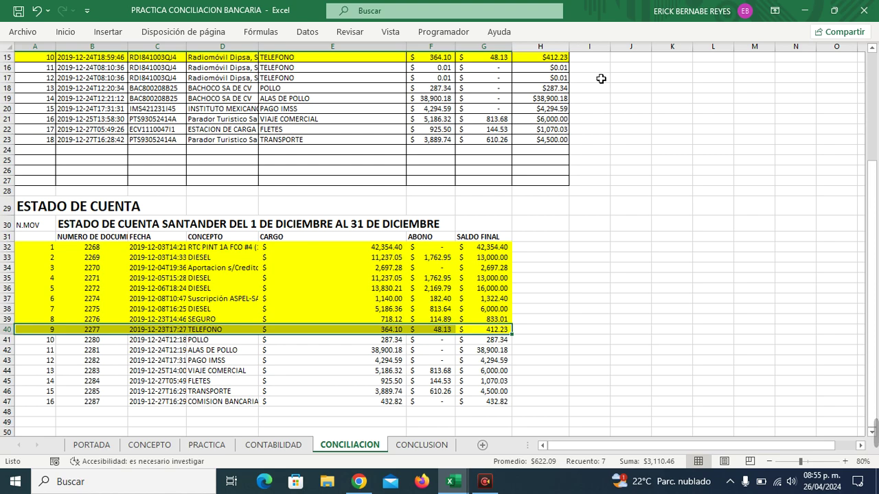
left_click(567, 91)
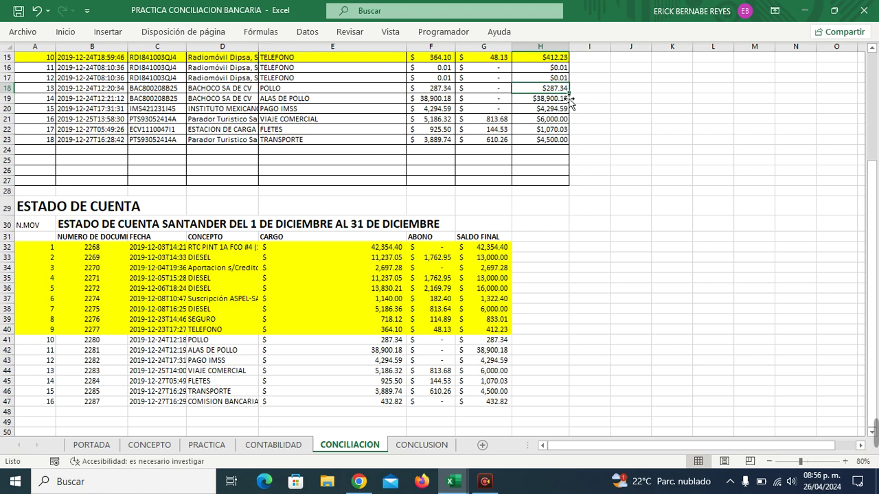
left_click(505, 371)
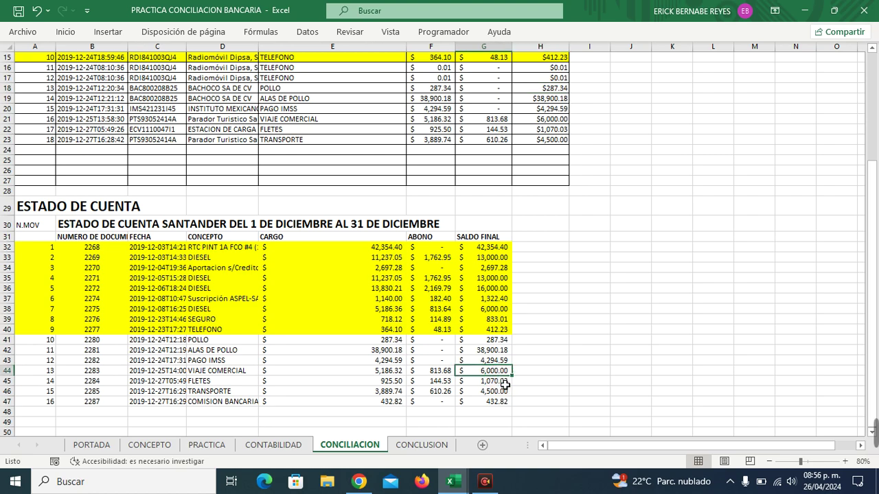
left_click(506, 381)
left_click(507, 396)
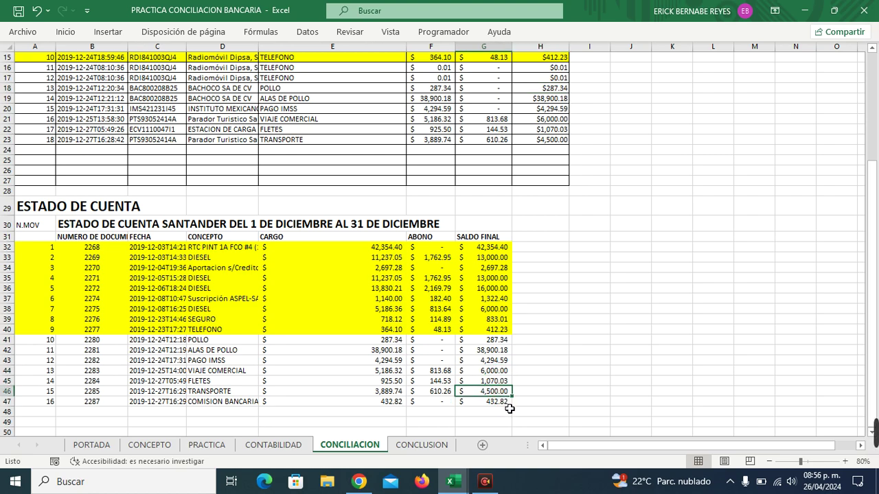
left_click(509, 404)
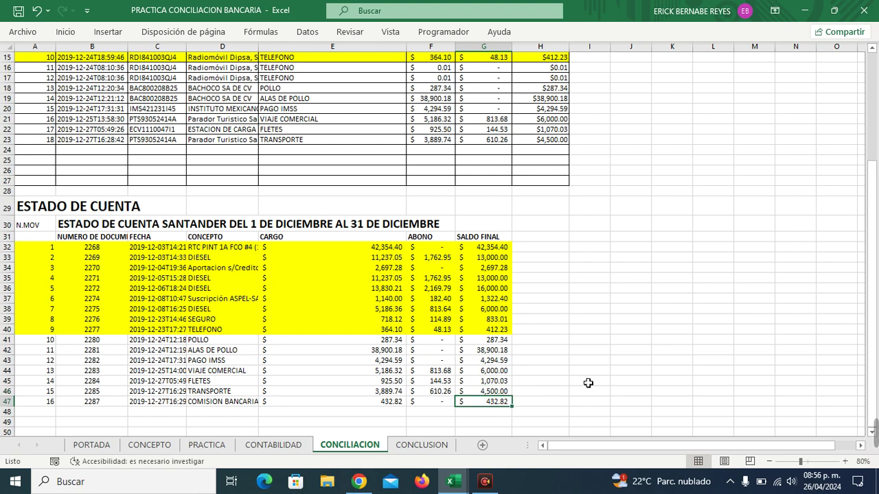
Step: Fill the rows of invoices 13 to 18, POLLO through TRANSPORTE, A18:H23, with yellow
left_click(564, 89)
mouse_move(560, 118)
left_mouse_down()
mouse_move(521, 153)
mouse_move(288, 171)
mouse_move(76, 162)
mouse_move(33, 146)
left_mouse_up()
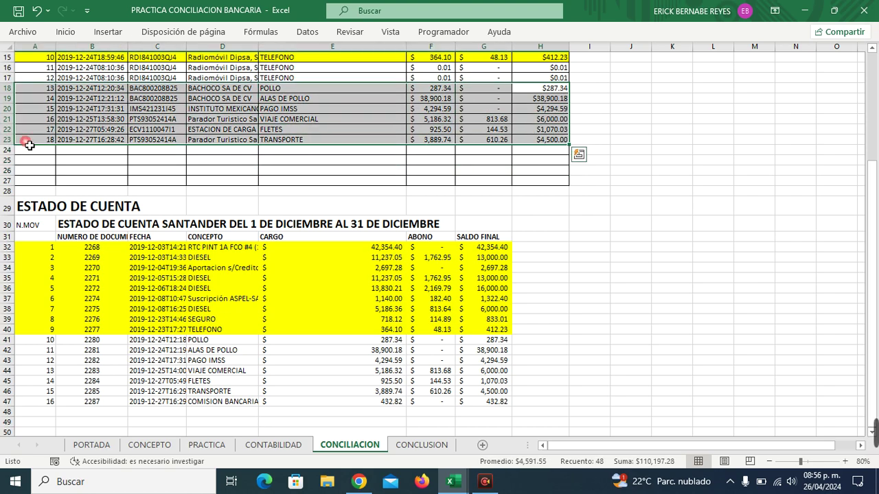
right_click(167, 128)
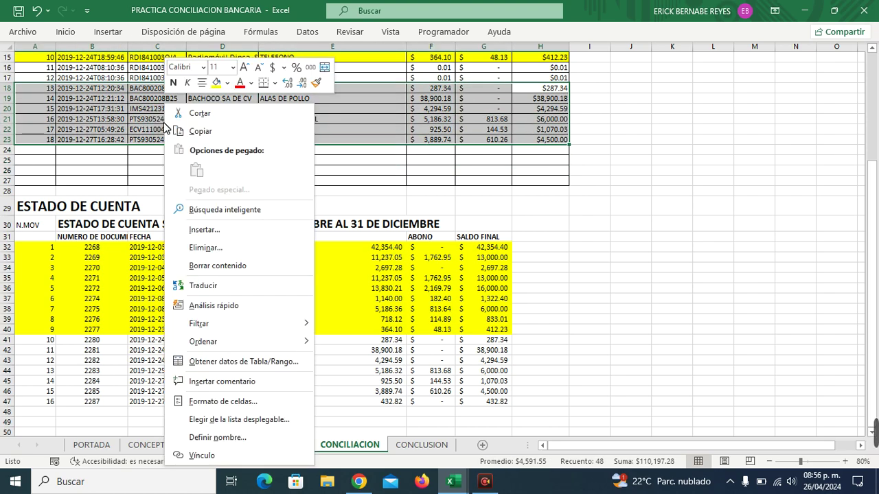
left_click(216, 83)
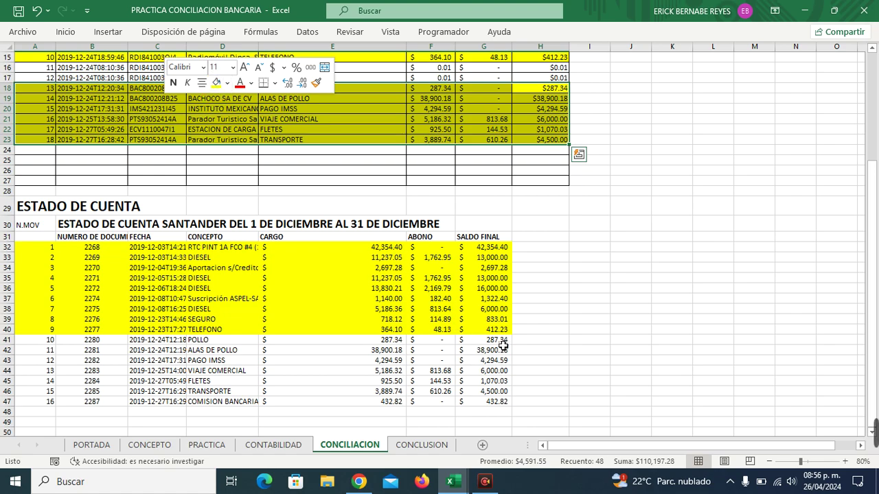
Step: Fill the rows of bank movements 10 to 15, POLLO through TRANSPORTE, A41:G46, with yellow and review both tables
left_click_drag(500, 340, 50, 393)
right_click(230, 364)
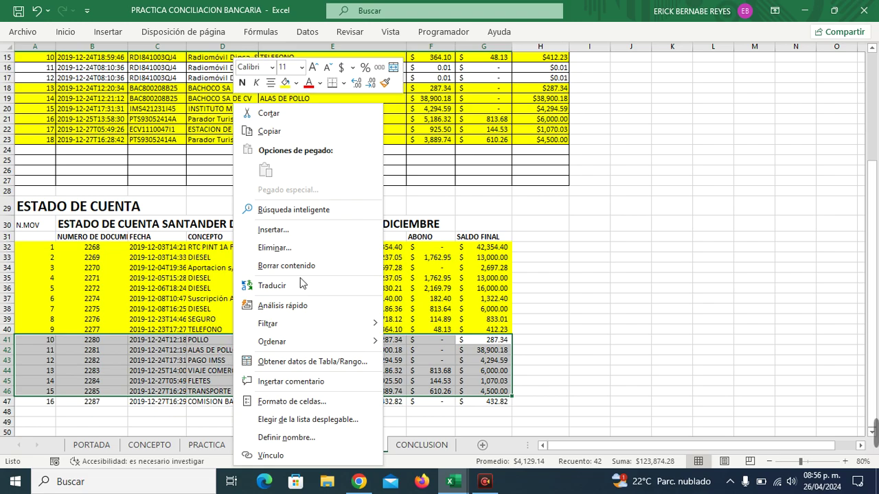
left_click(286, 83)
scroll(636, 239, "up", 5)
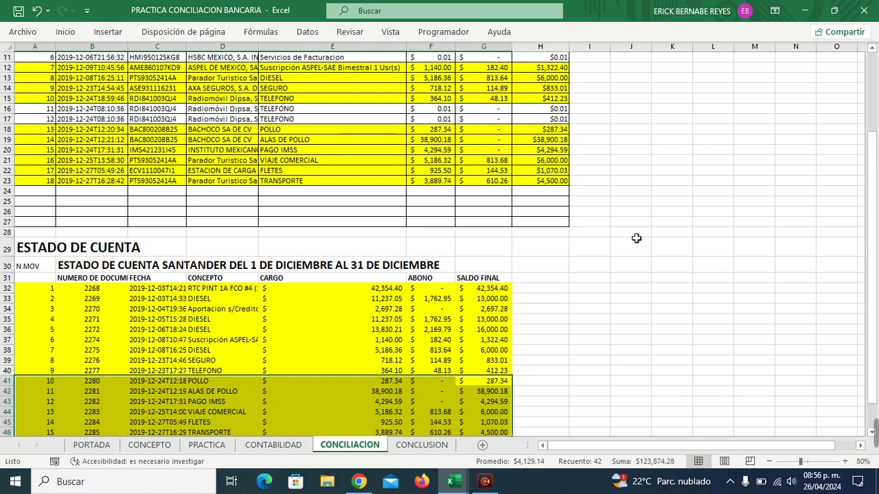
scroll(636, 238, "down", 3)
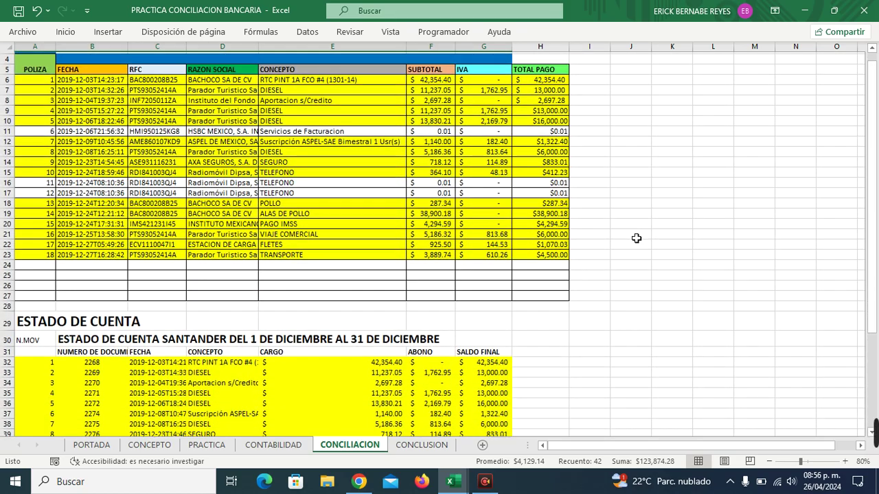
scroll(636, 238, "down", 1)
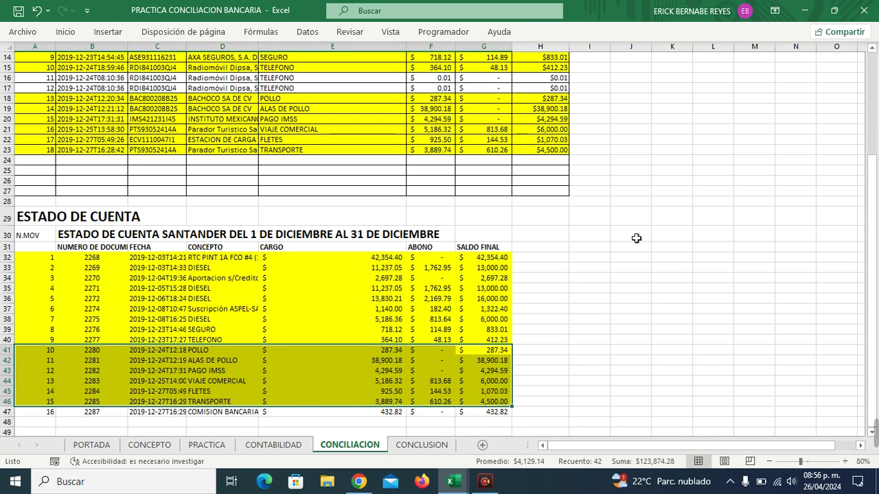
scroll(637, 238, "up", 2)
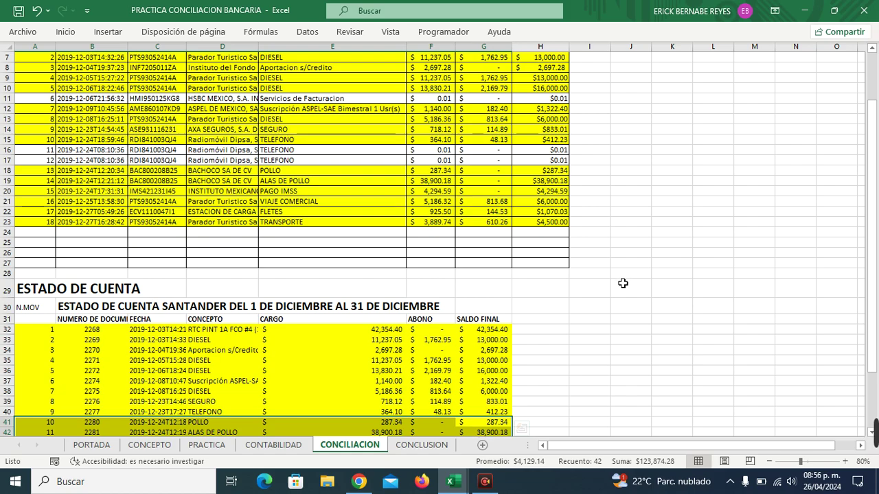
Step: Enter the label TOTAL CONTABILIDAD in cell J29, beside the bank statement heading
left_click(601, 311)
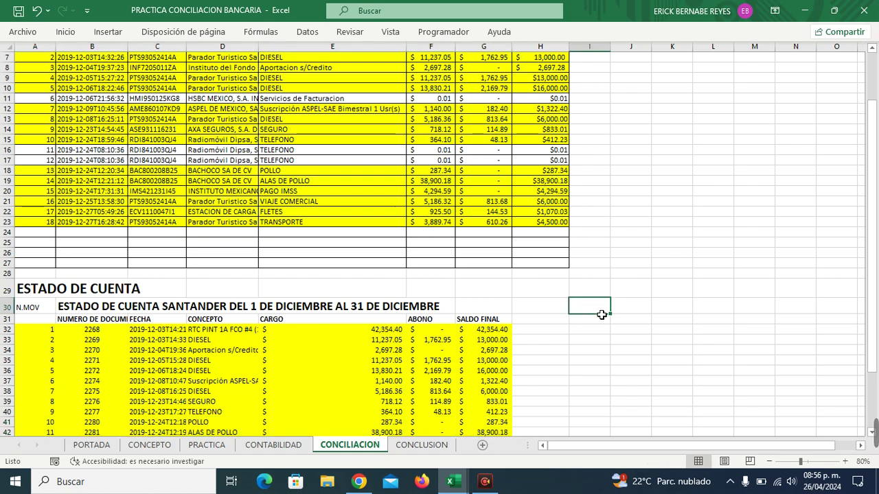
scroll(601, 315, "down", 3)
scroll(602, 315, "up", 4)
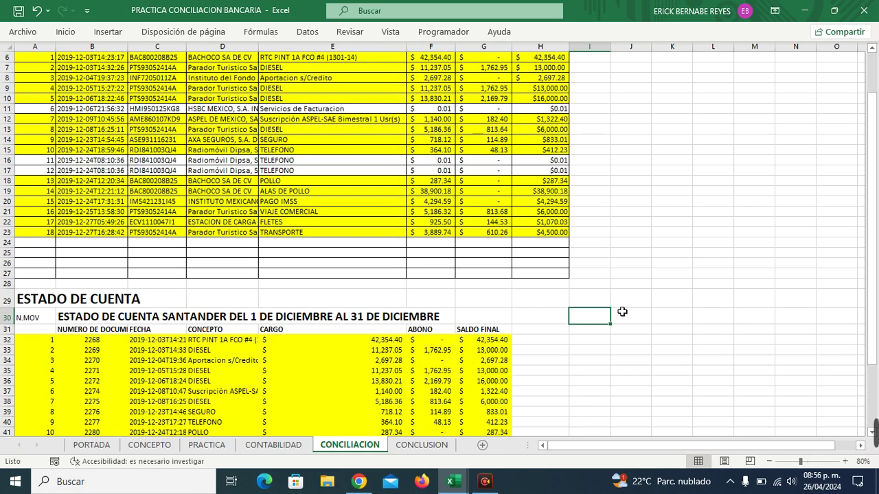
left_click(625, 306)
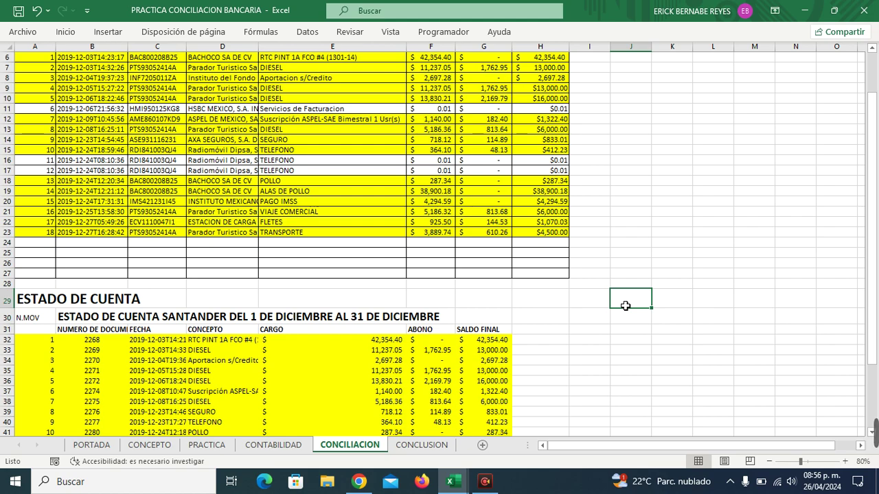
type("TO")
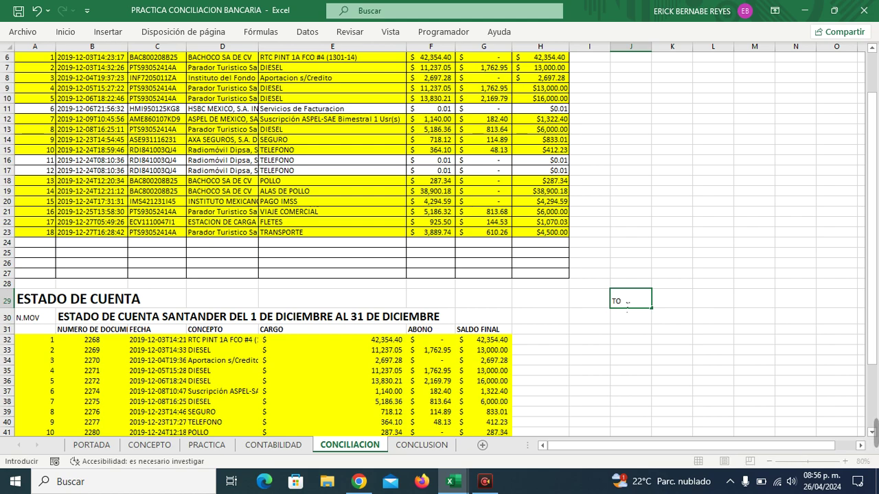
type("TAL CONTABILIDAD")
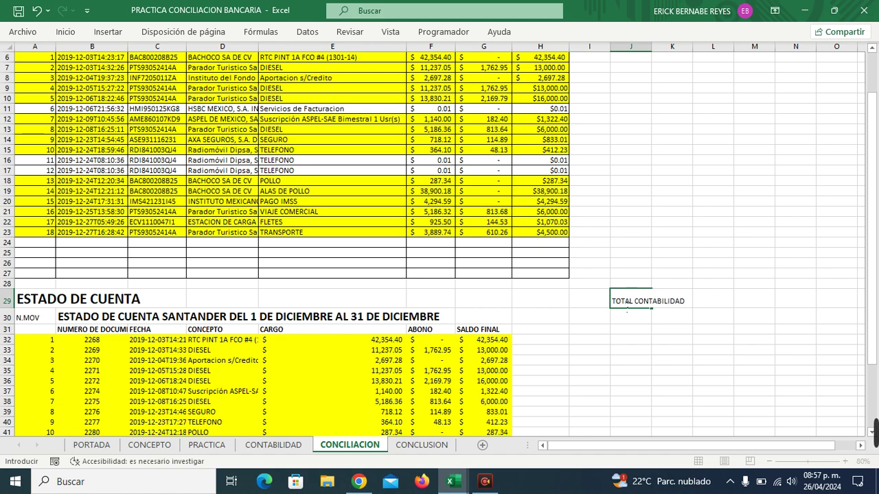
key("Return")
key("Return")
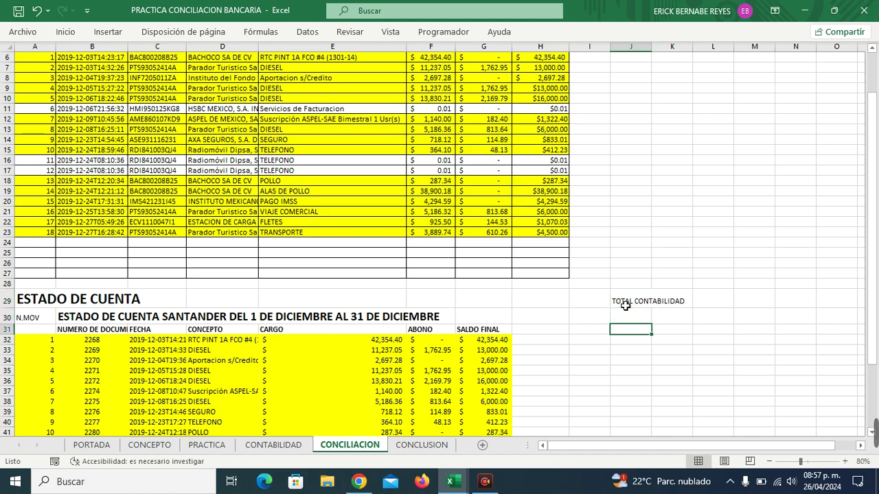
Step: Enter the labels TOTAL BANCOS in J31 and DIFERENCIAS in J33
type("TOTAL ")
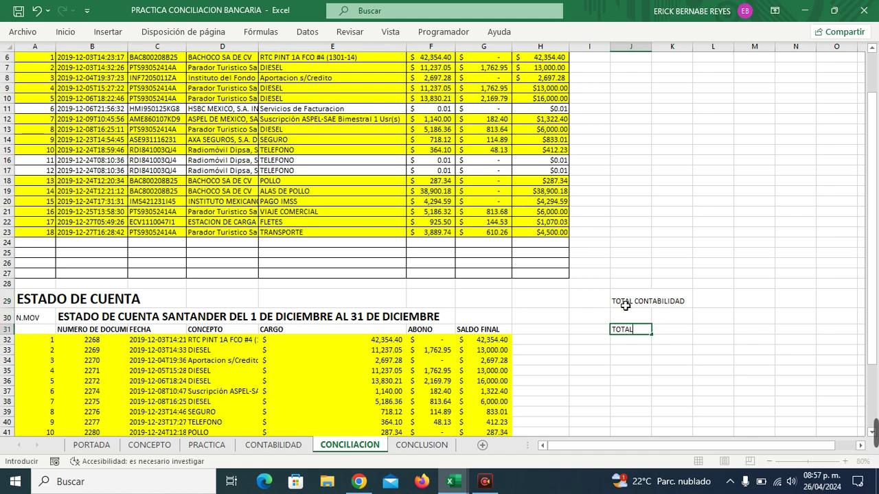
type("BANCOS")
key("Return")
key("Return")
type("DIFER")
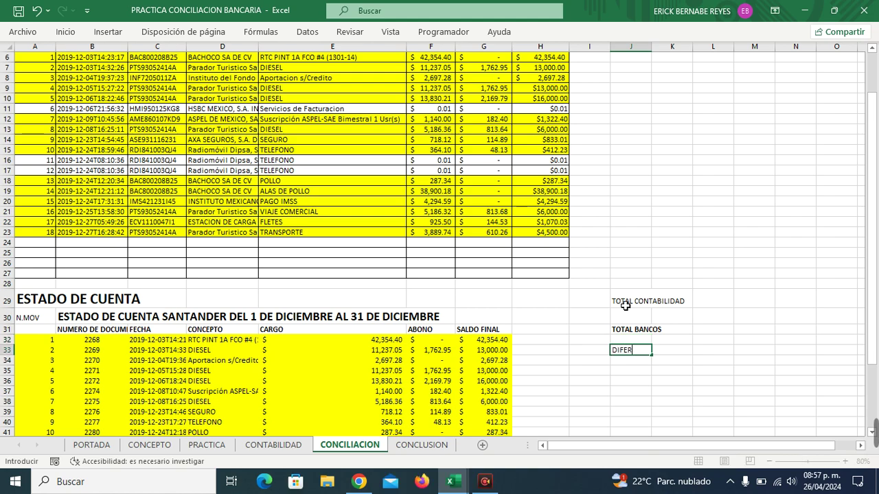
type("ENCIAS")
key("Return")
Step: Widen column J so the summary labels fit inside it
scroll(625, 306, "down", 12)
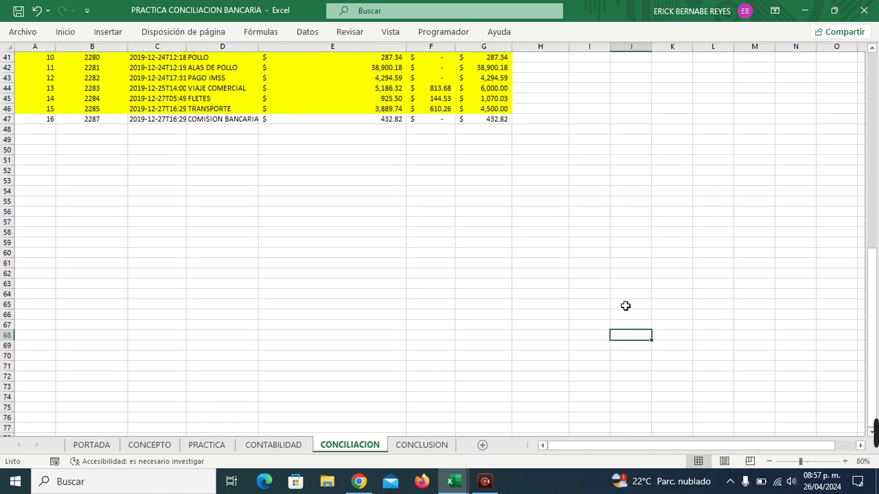
scroll(625, 306, "up", 12)
scroll(625, 307, "up", 1)
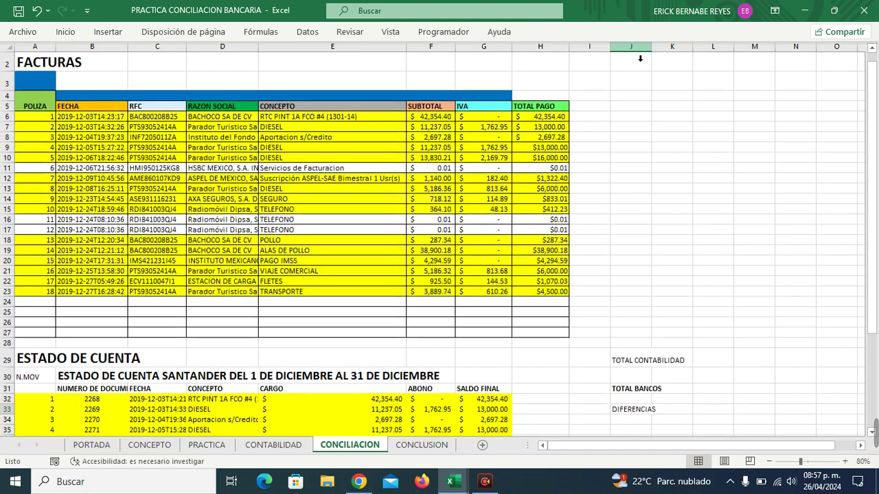
left_click_drag(651, 46, 698, 75)
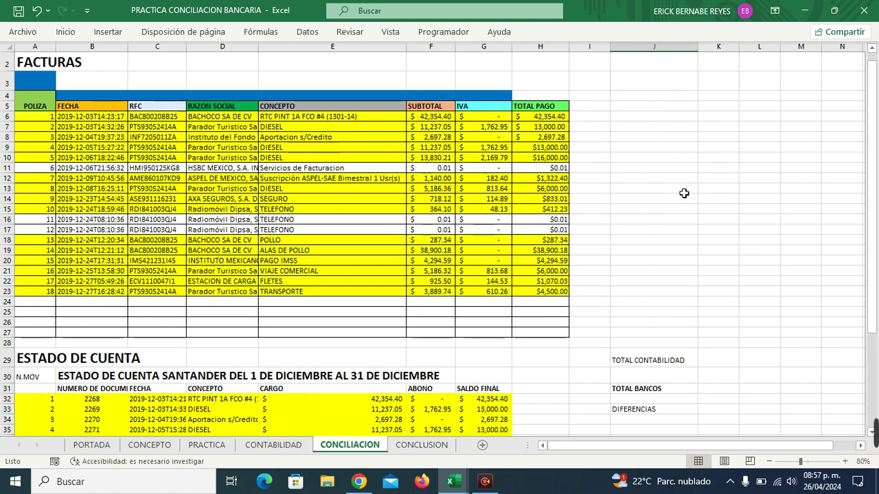
Step: Make the summary labels in J29:J33 bold
left_click_drag(654, 367, 656, 411)
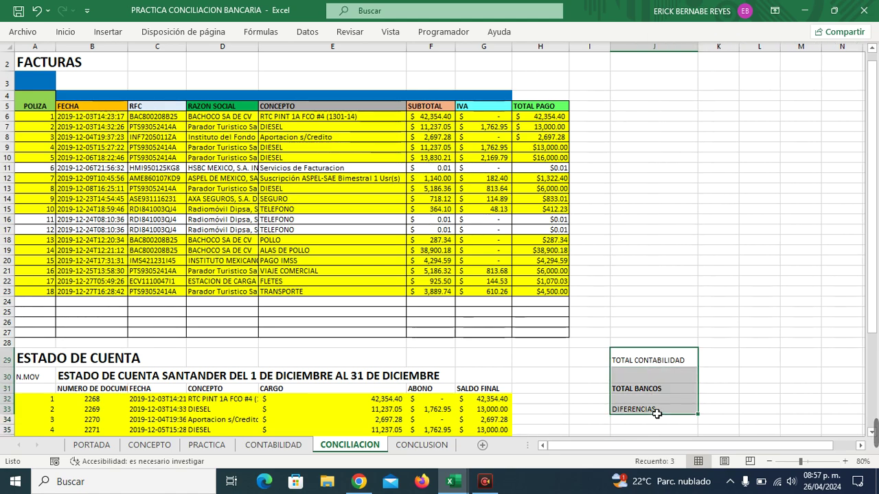
left_click(656, 412)
right_click(656, 412)
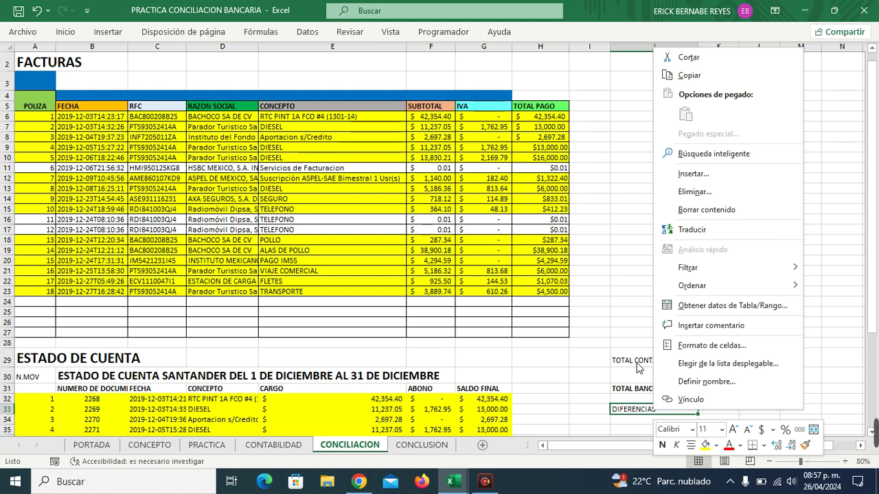
left_click(638, 367)
left_click_drag(638, 364, 639, 410)
right_click(639, 410)
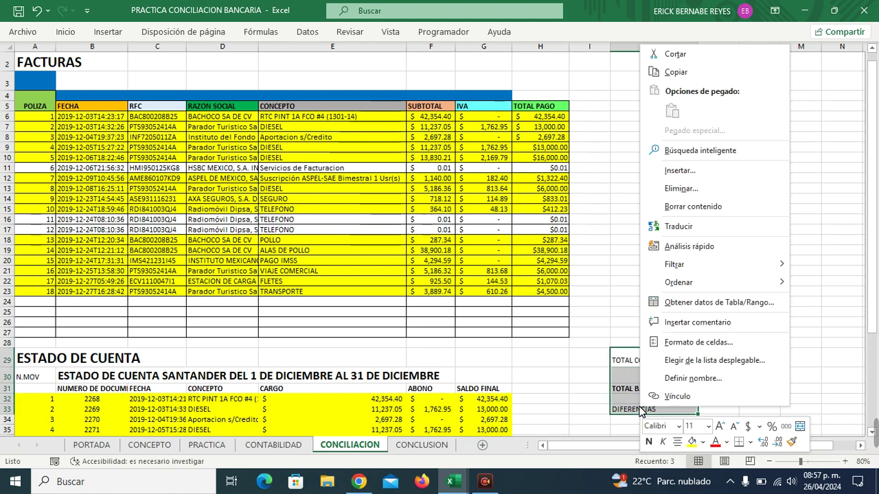
left_click(648, 441)
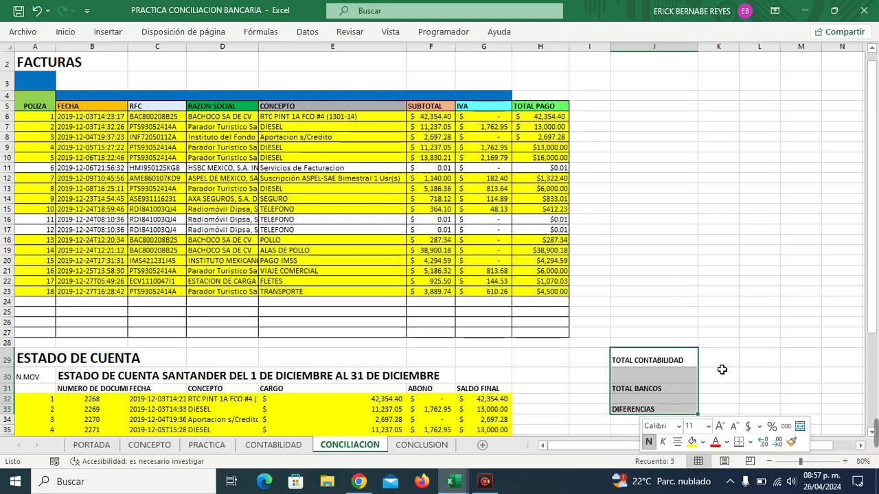
Step: Sum the invoices' TOTAL PAGO column with SUMA in K29 and widen column K to fit the amount
left_click(719, 366)
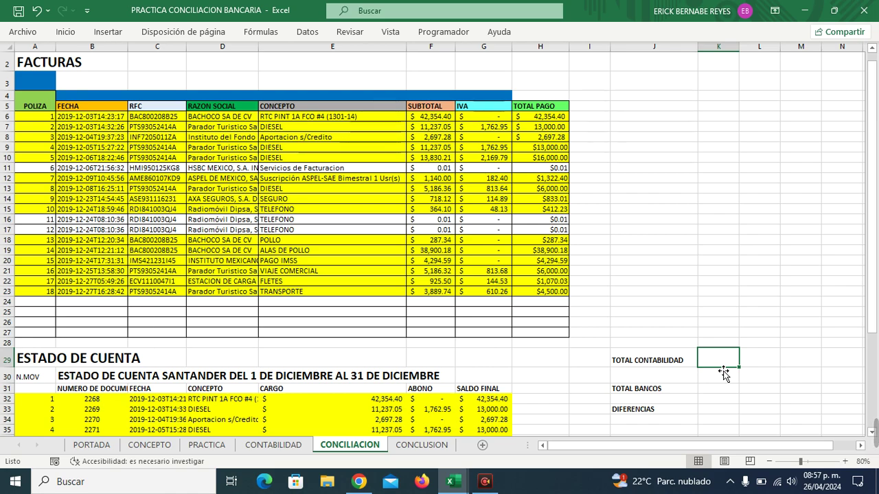
type("=")
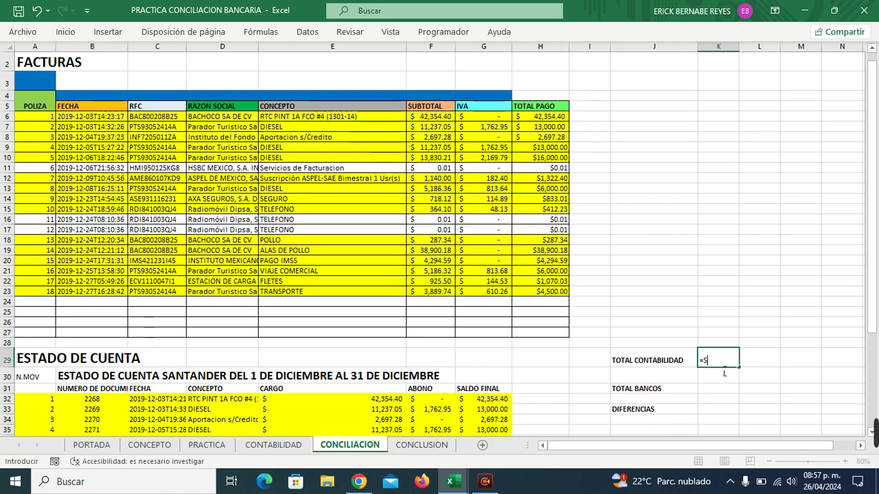
type("SUM")
key("ctrl+Return")
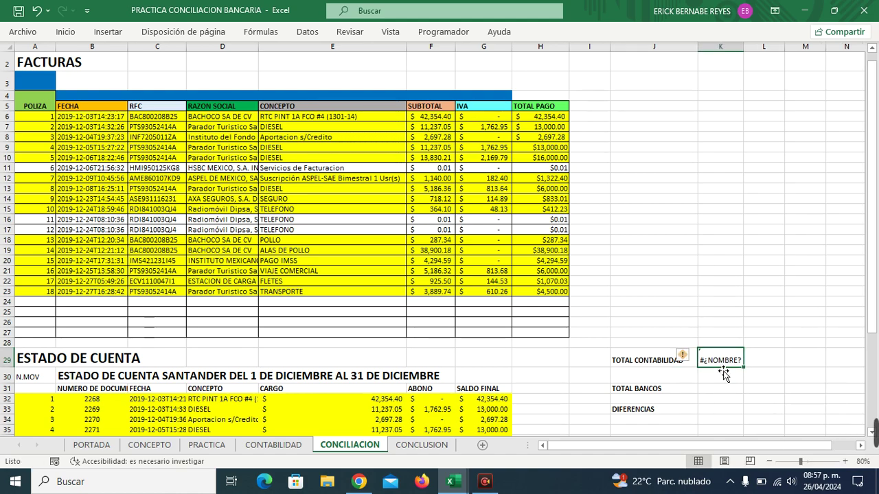
type("=SUMA(")
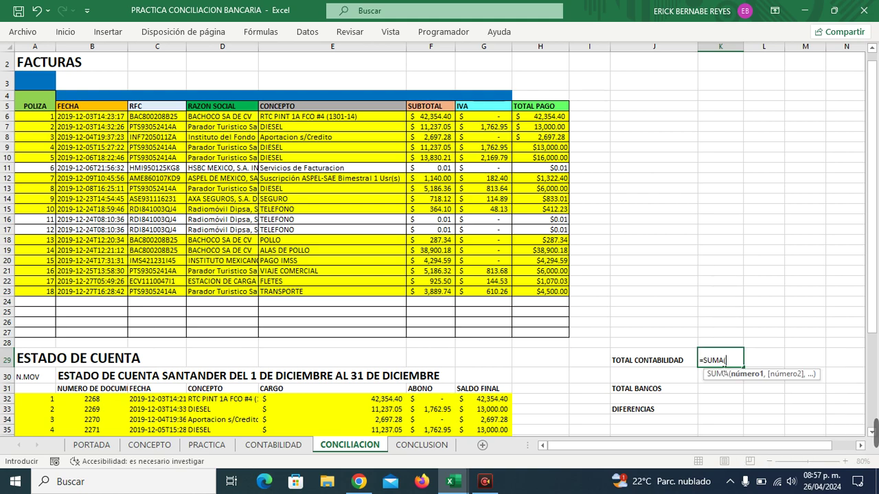
left_click_drag(557, 117, 560, 347)
key("Return")
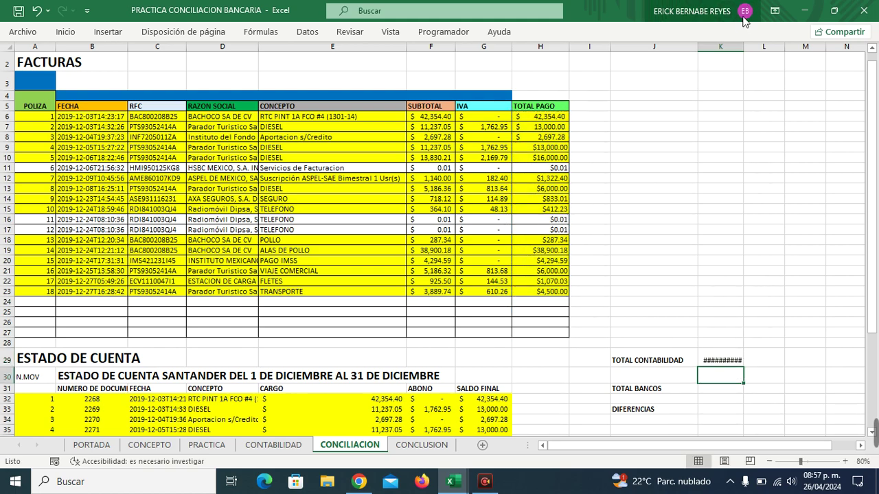
left_click(745, 45)
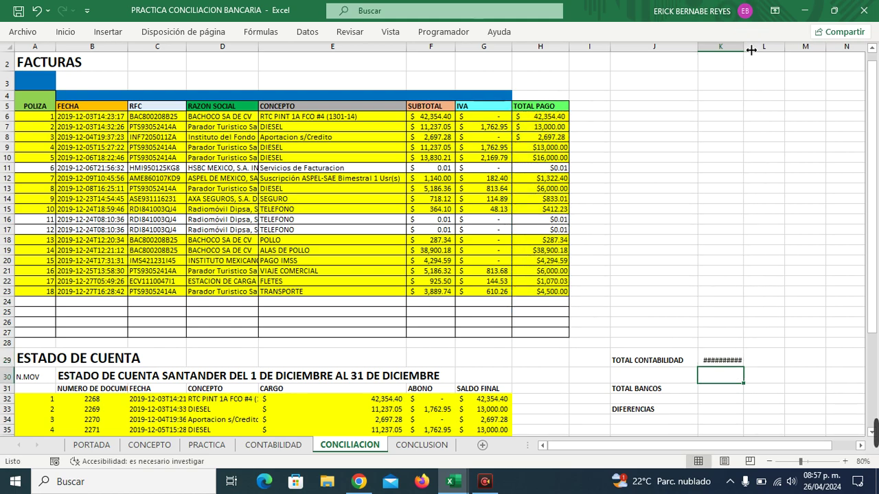
left_click_drag(745, 45, 752, 47)
Step: Sum the SALDO FINAL amounts of bank movements 1 to 16 with SUMA in K31, beside TOTAL BANCOS
scroll(689, 248, "down", 1)
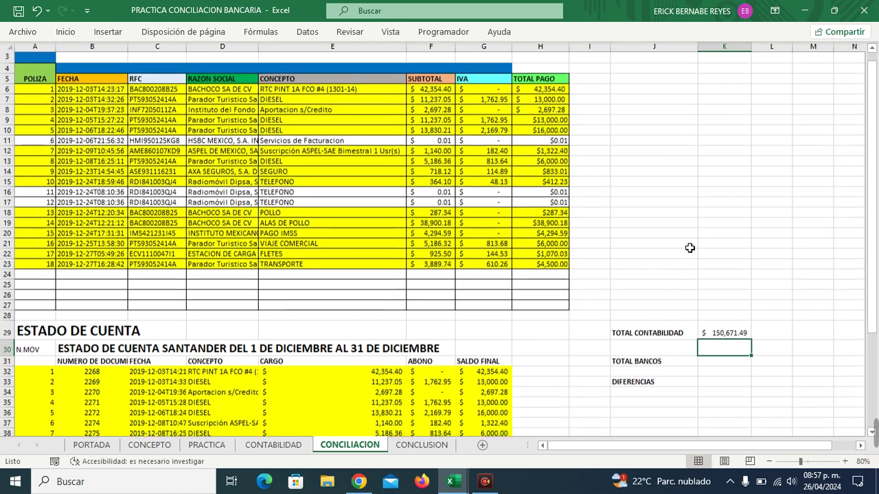
scroll(689, 282, "down", 2)
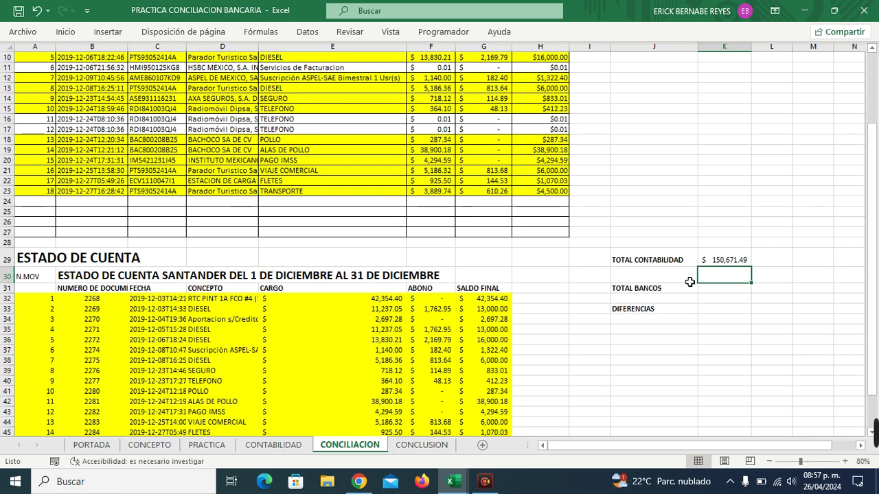
scroll(689, 282, "down", 2)
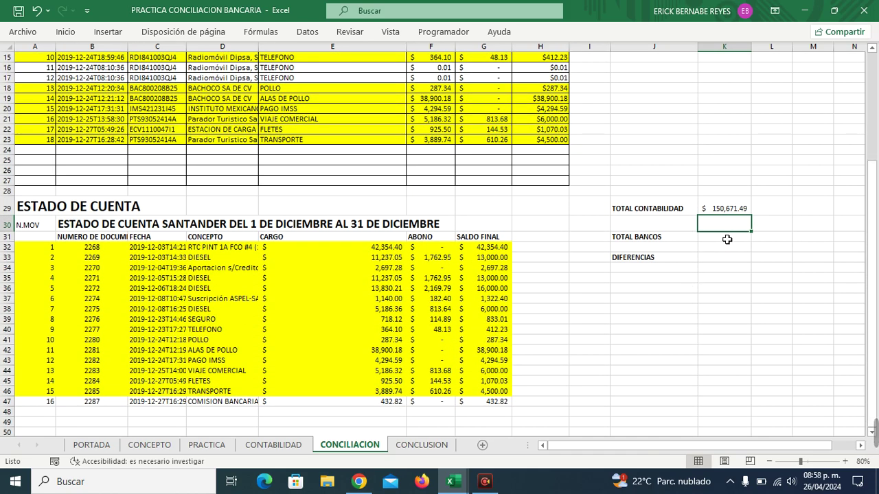
left_click(733, 211)
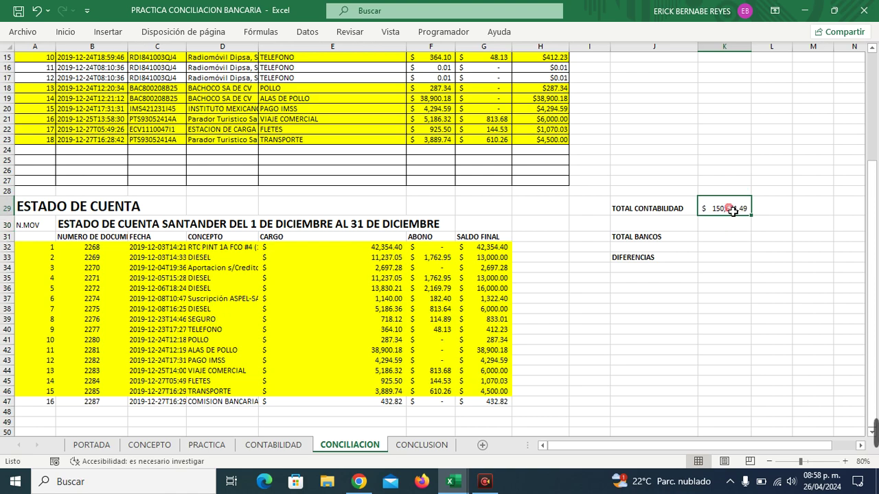
left_click(716, 241)
type("=")
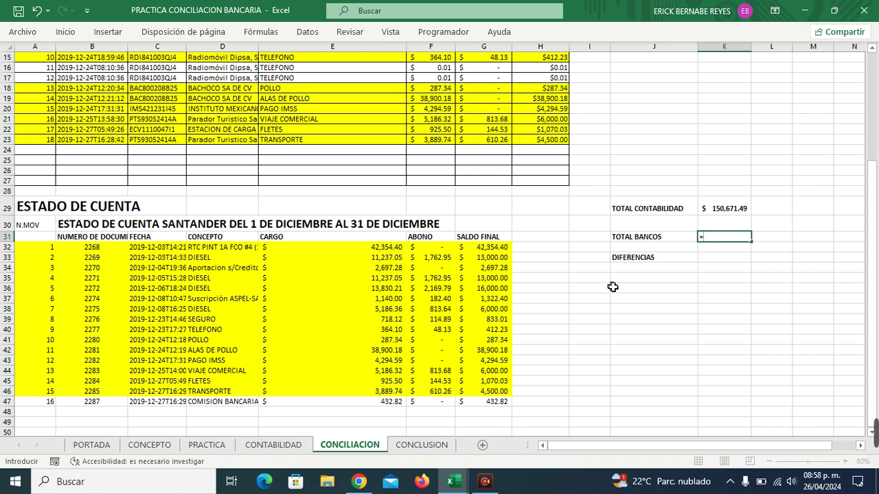
type("SUMA(")
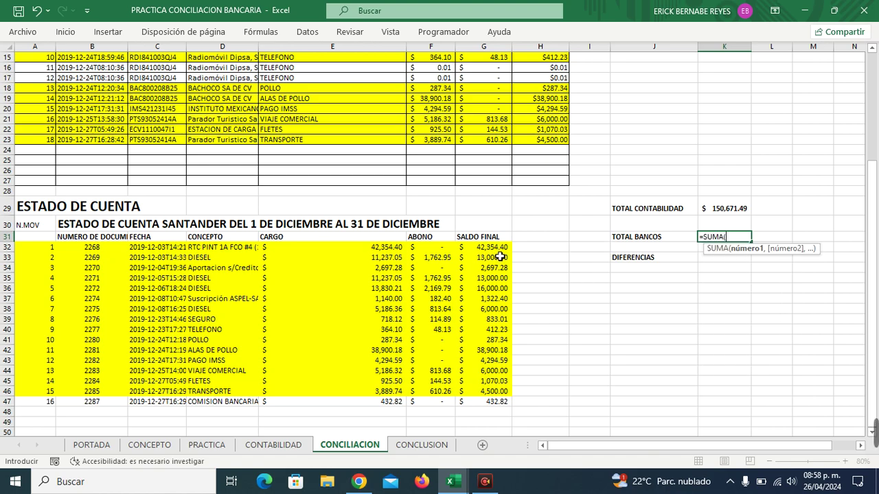
left_click_drag(500, 248, 502, 407)
key("Return")
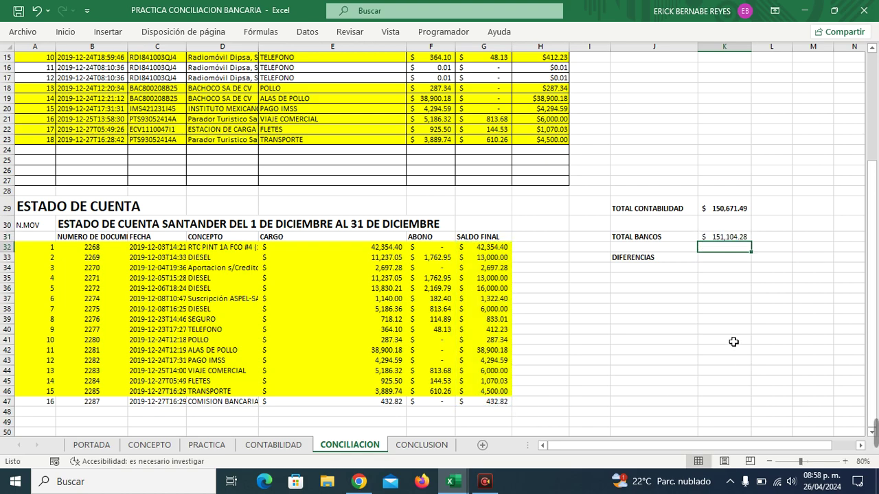
Step: Calculate the difference in K33 as K31-K29, subtracting the accounting total from the bank total
left_click(712, 261)
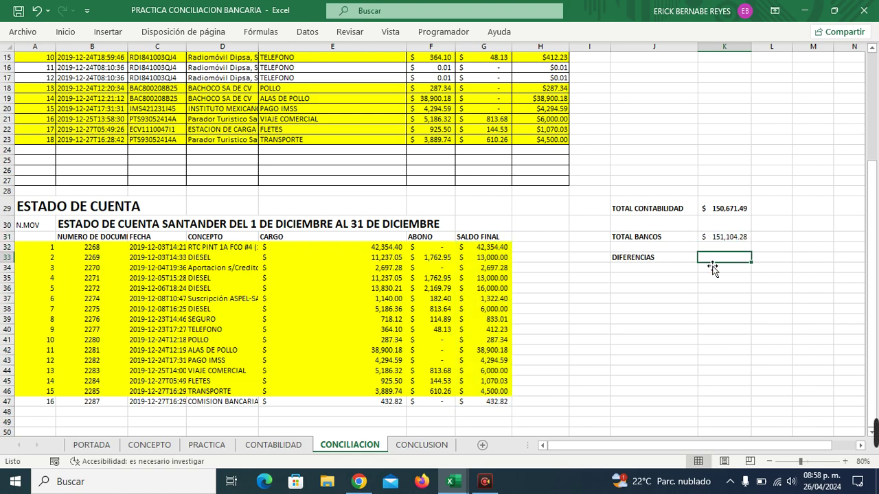
type("=")
key("Up")
key("Up")
key("Up")
key("Up")
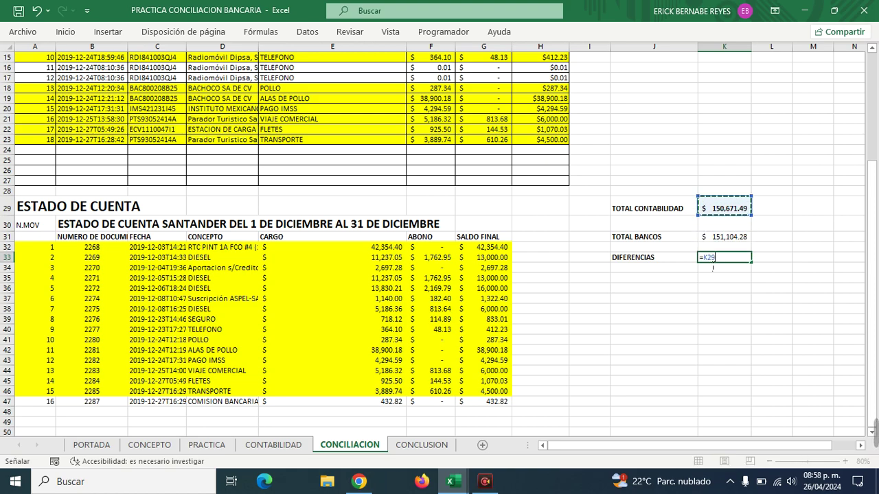
key("Down")
key("Down")
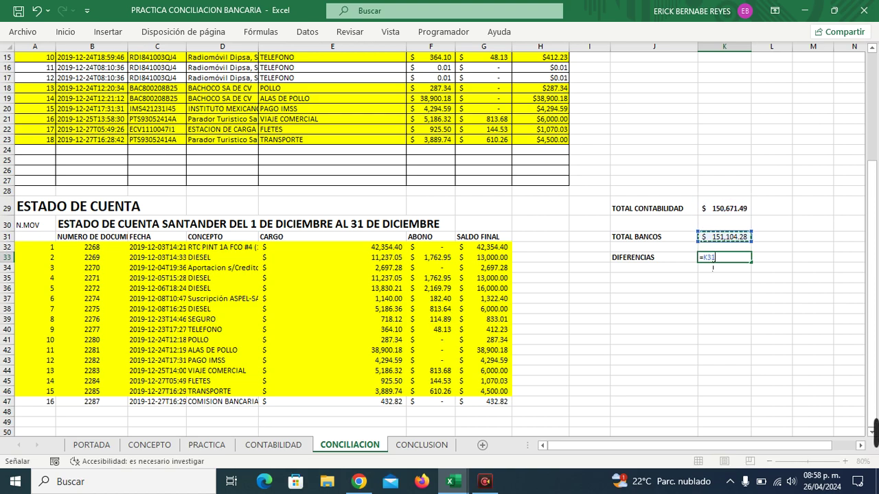
type("-")
key("Up")
key("Up")
key("Up")
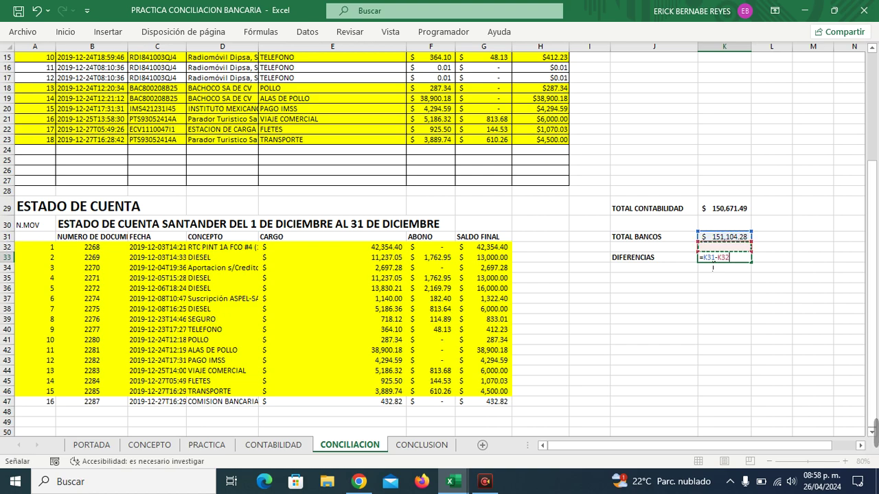
key("Up")
key("Return")
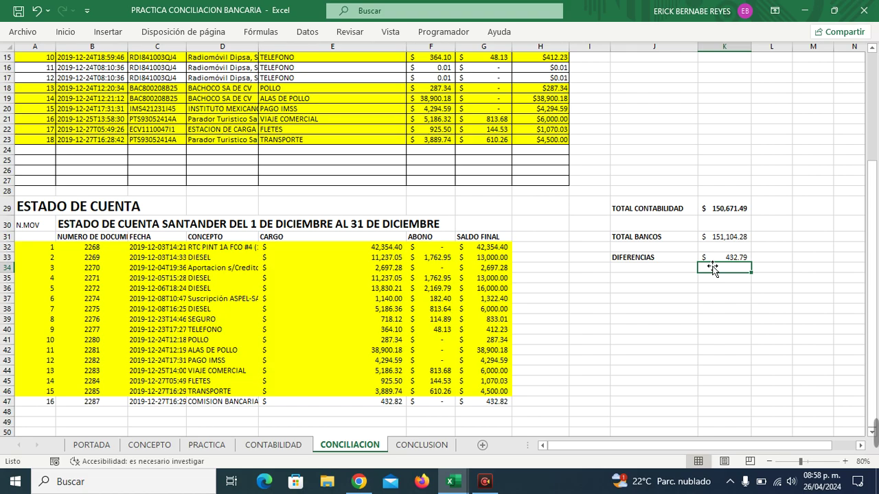
scroll(712, 269, "up", 4)
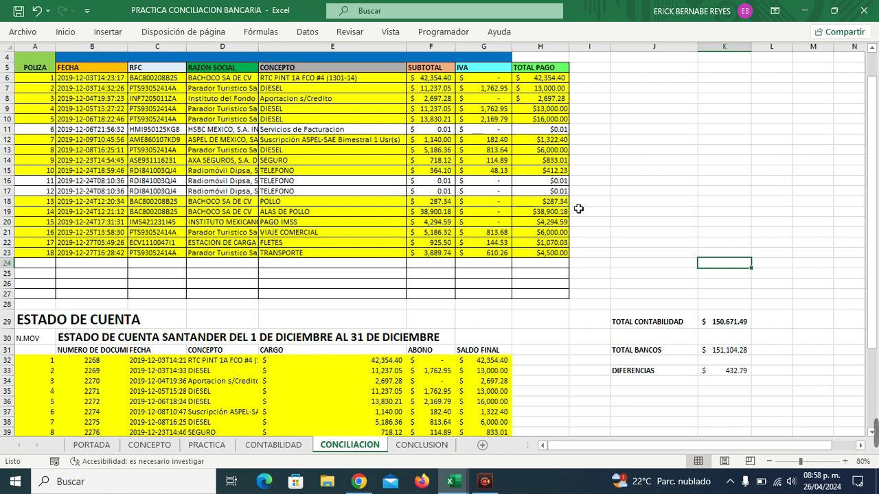
scroll(579, 209, "down", 1)
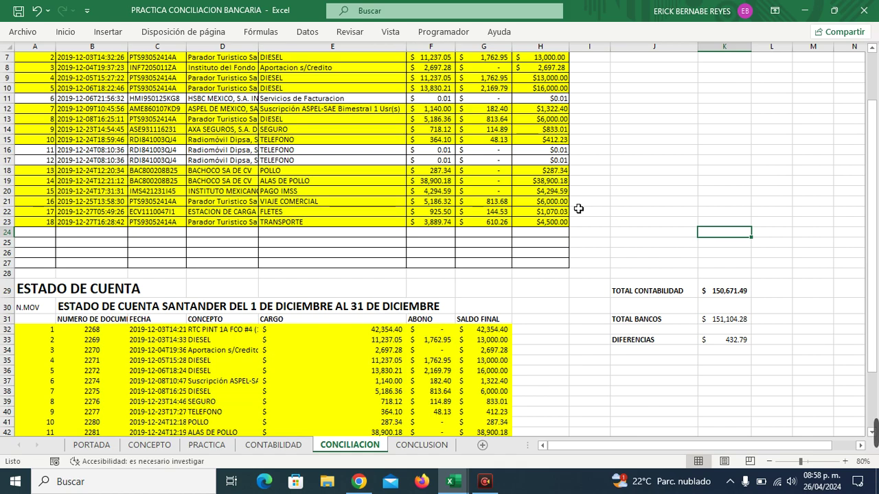
Step: Review the exercise instructions in PRACTICA and glance through the CONTABILIDAD and CONCLUSION sheets before returning to CONCILIACION
scroll(579, 209, "down", 3)
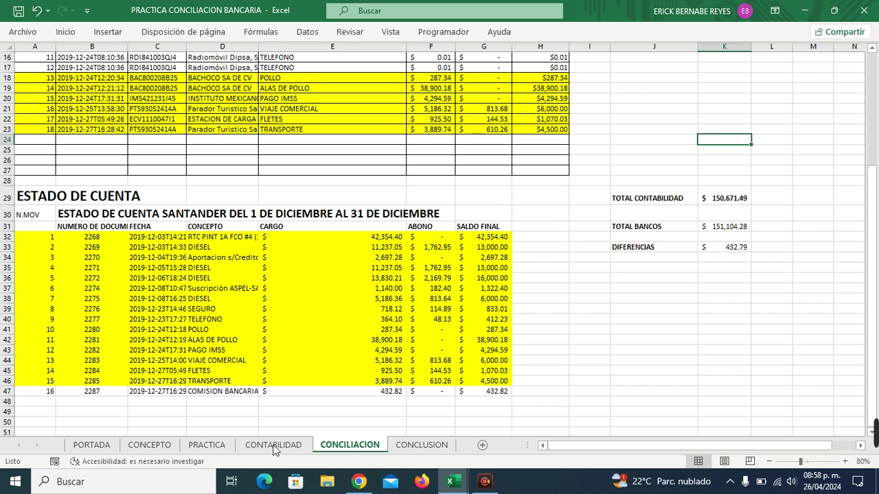
left_click(202, 445)
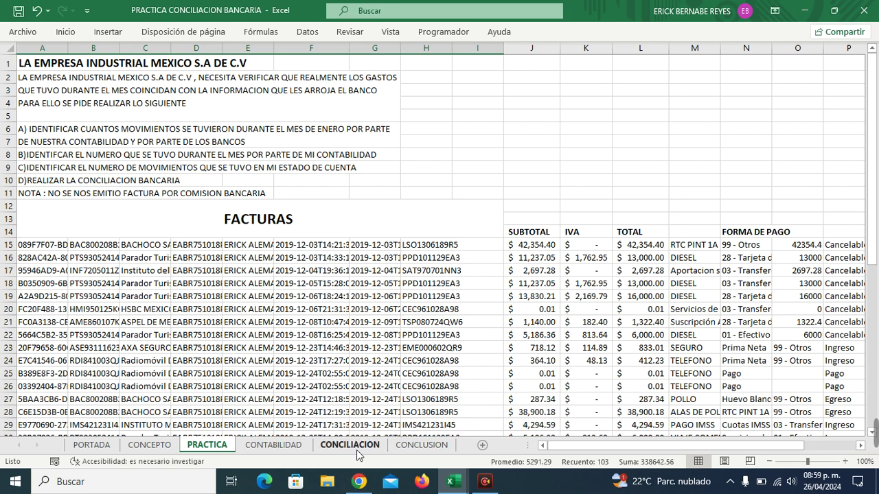
left_click(273, 445)
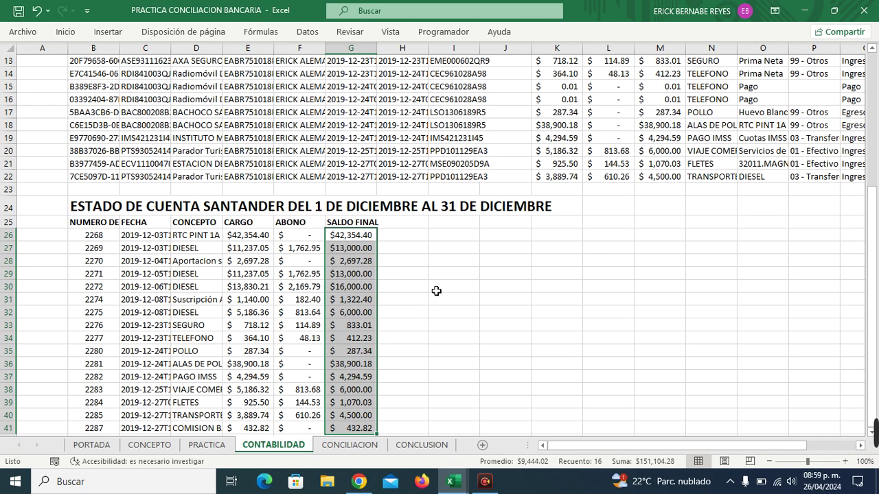
left_click(426, 446)
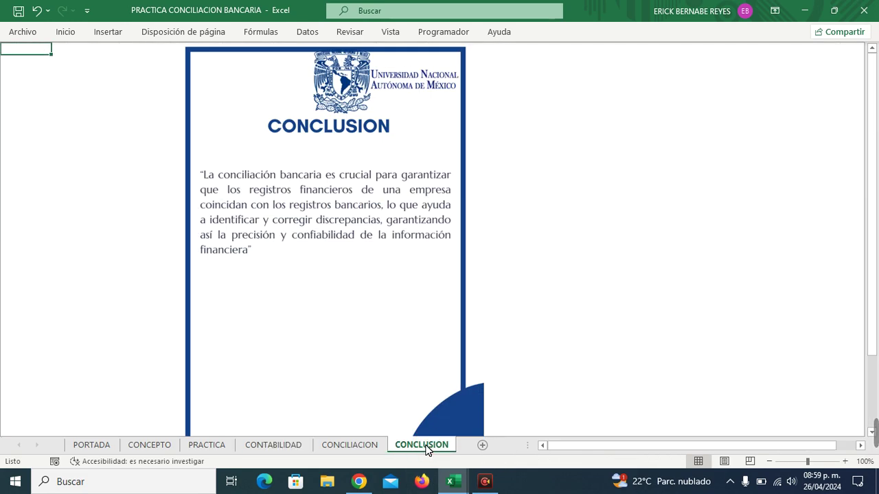
left_click(328, 445)
Step: Highlight bank movement 16, the COMISION BANCARIA row A47:G47, in yellow
scroll(486, 283, "down", 1)
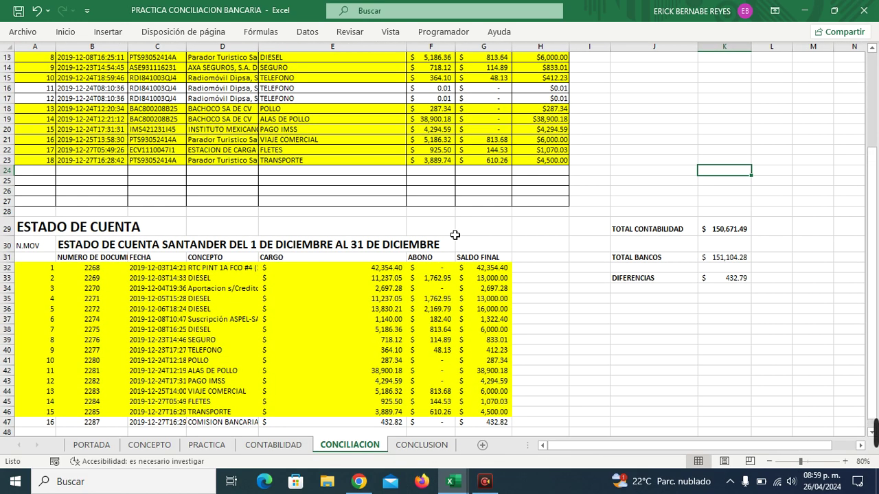
scroll(454, 234, "down", 2)
left_click_drag(49, 371, 489, 372)
right_click(490, 374)
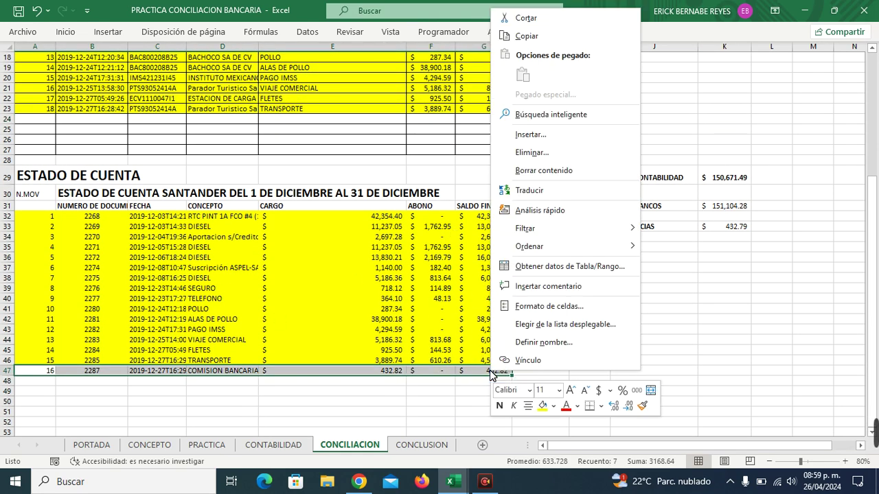
key("Escape")
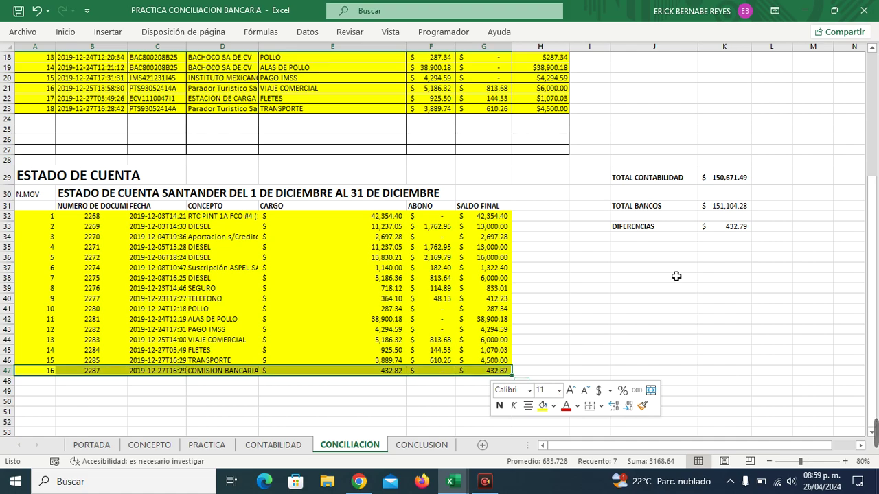
scroll(734, 254, "up", 1)
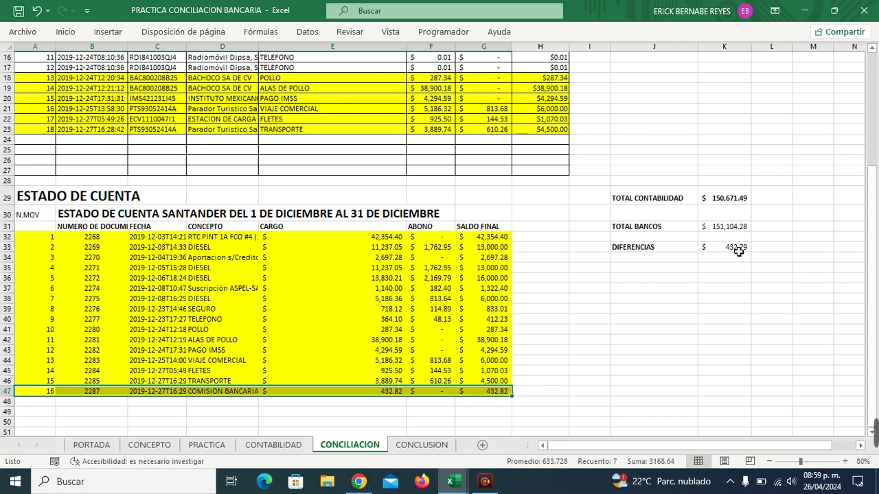
left_click(738, 248)
scroll(738, 252, "up", 2)
type("=")
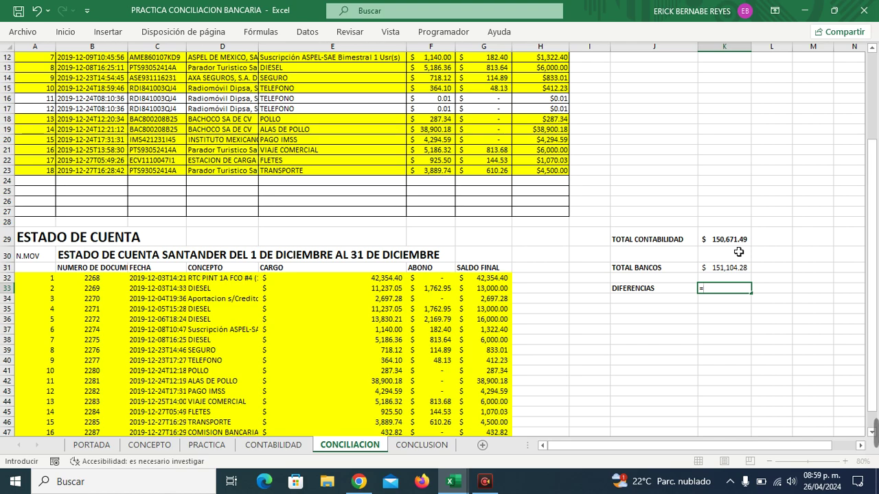
scroll(738, 252, "up", 2)
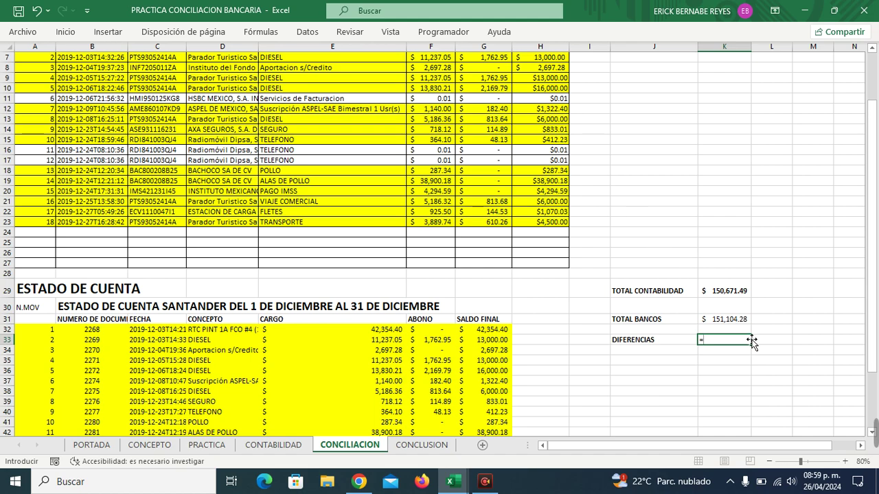
left_click(733, 384)
scroll(733, 383, "down", 2)
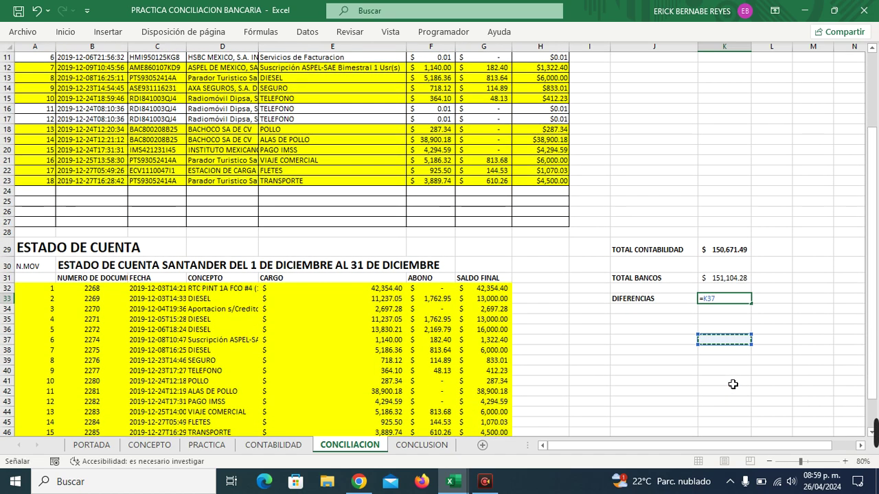
left_click(732, 383)
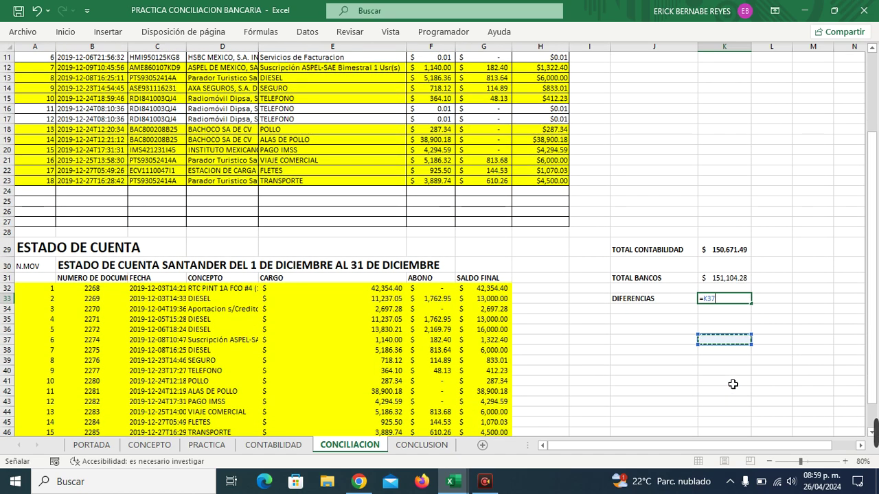
left_click(544, 196)
key("Return")
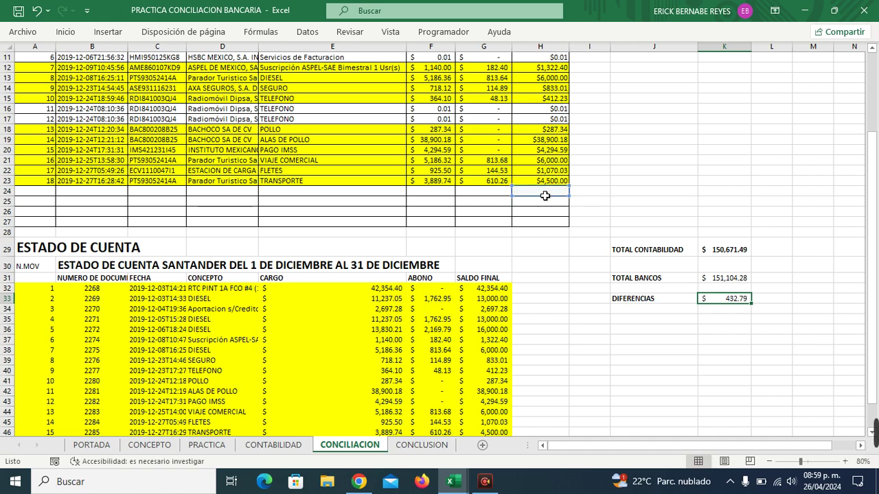
Step: Enter COMISION BANCARIA as a new concept in E24, below the last invoice
scroll(572, 361, "down", 1)
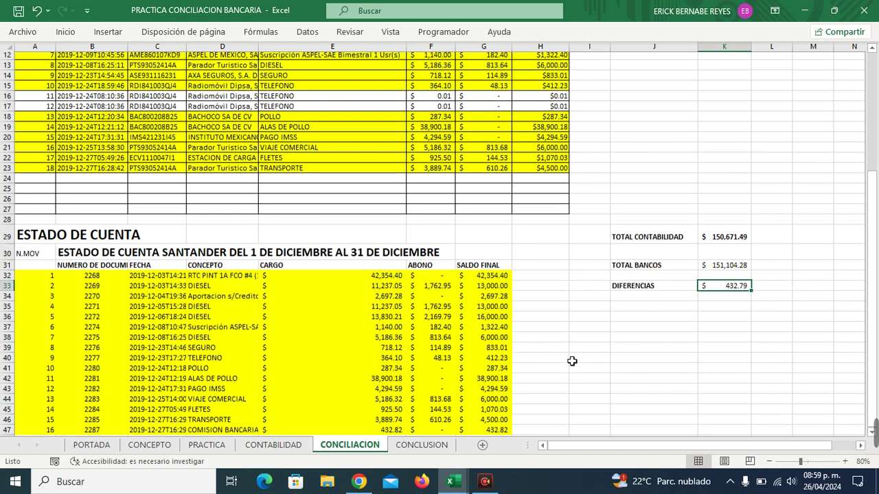
scroll(576, 327, "up", 2)
scroll(575, 327, "down", 6)
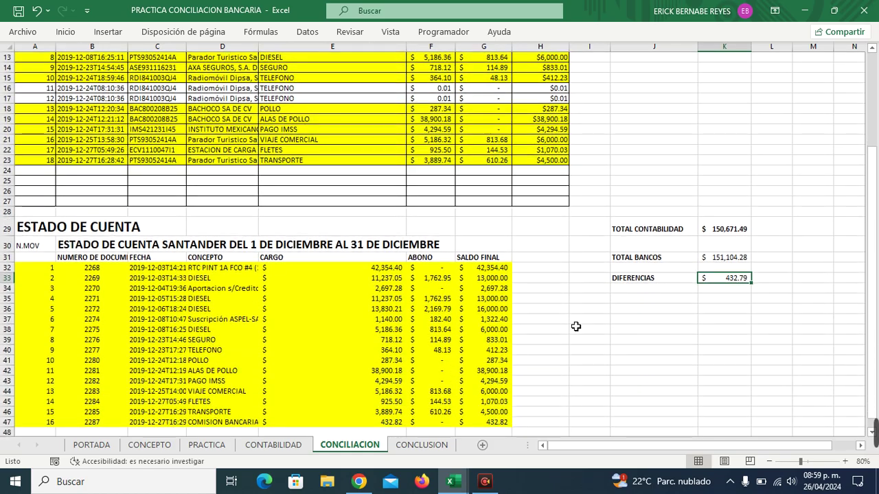
scroll(576, 327, "up", 3)
scroll(576, 327, "up", 3)
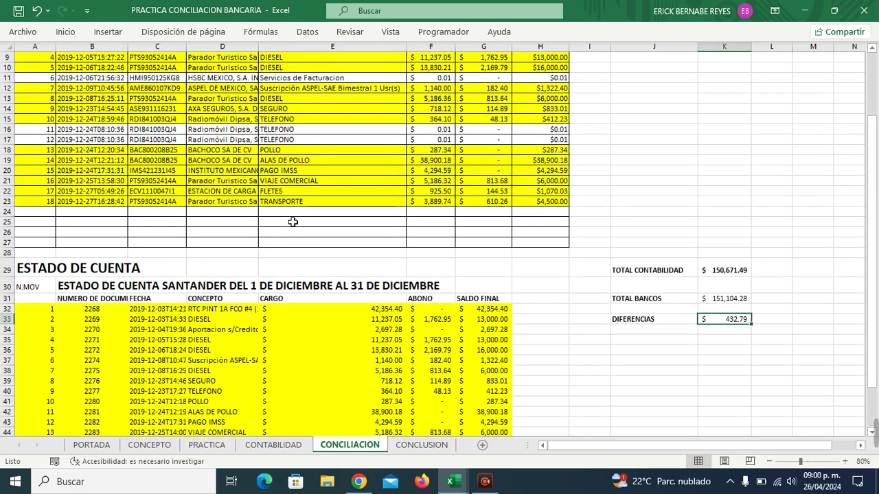
left_click(291, 212)
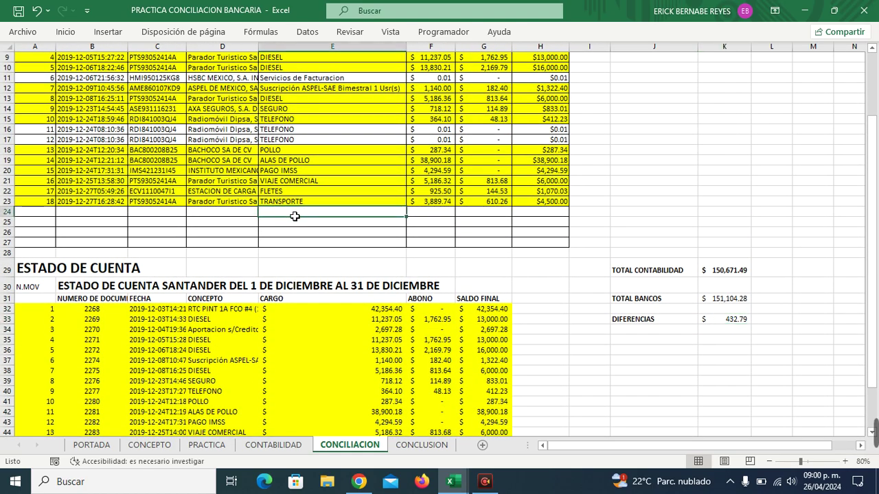
type("comi")
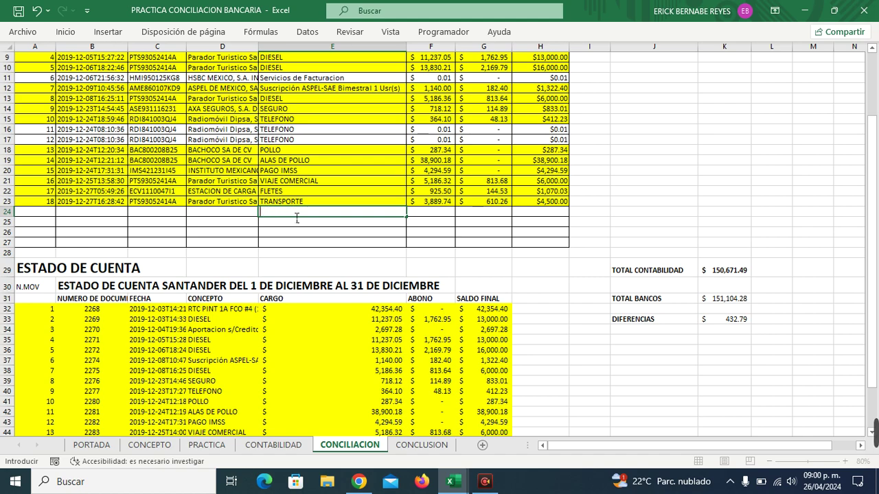
type("COMISION BANCARIA")
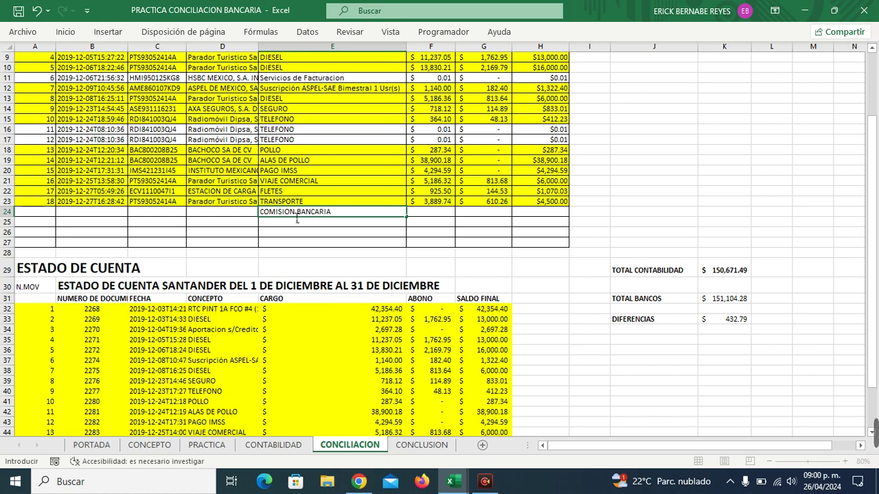
key("Return")
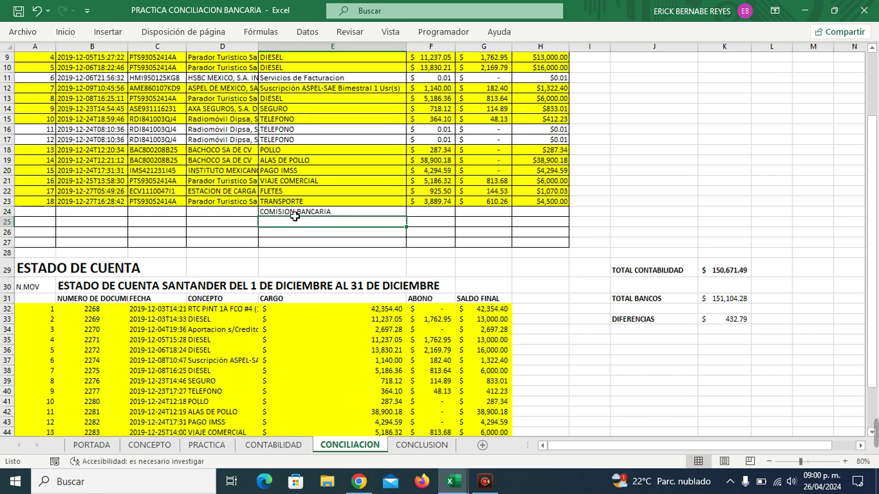
Step: Enter 432.82 as the bank commission's SUBTOTAL in F24
scroll(294, 215, "down", 3)
scroll(437, 242, "up", 4)
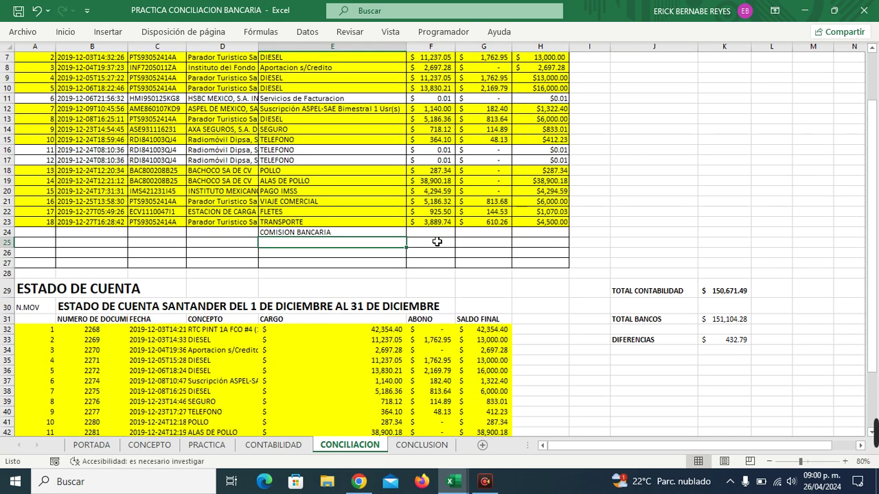
left_click(437, 236)
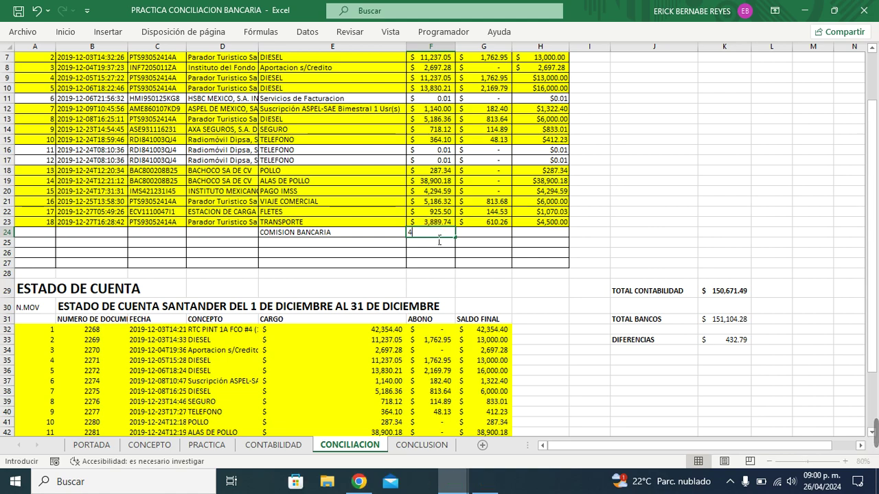
type("432.")
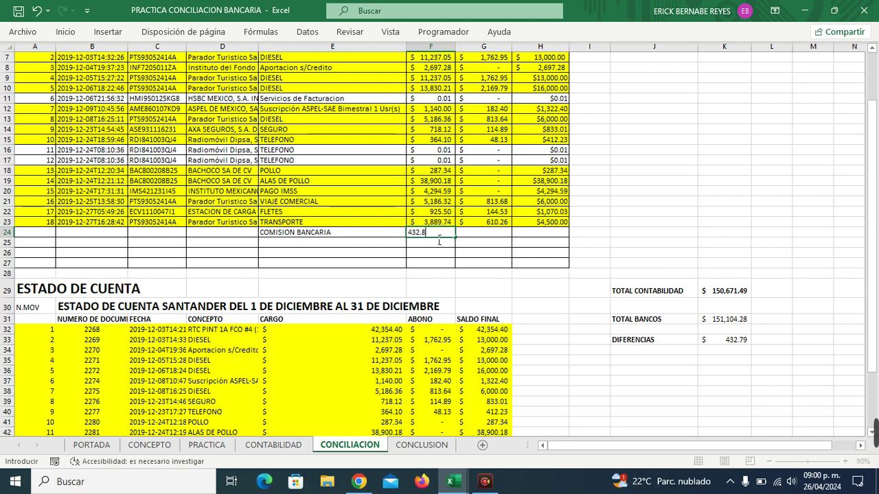
type("82")
key("Return")
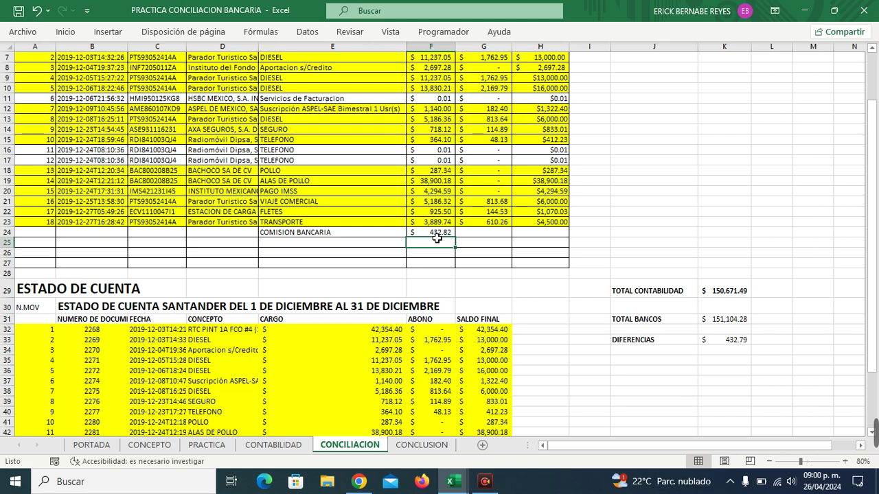
Step: Set the bank commission's IVA in G24 to 0 and calculate its TOTAL PAGO in H24 as F24+G24
key("Right")
key("Up")
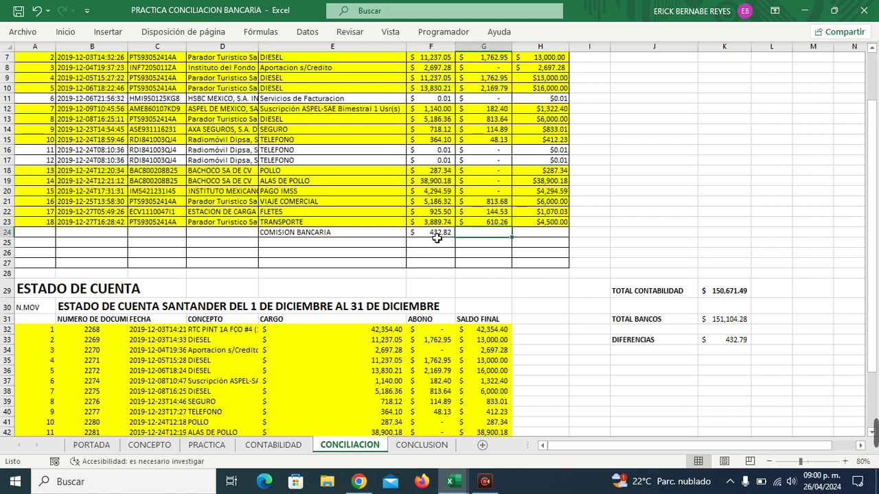
type("0")
key("Right")
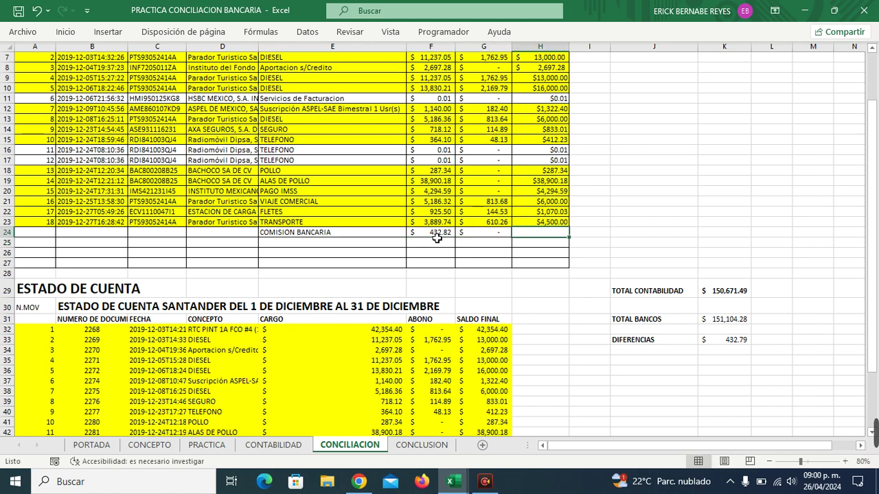
type("=F24+G24")
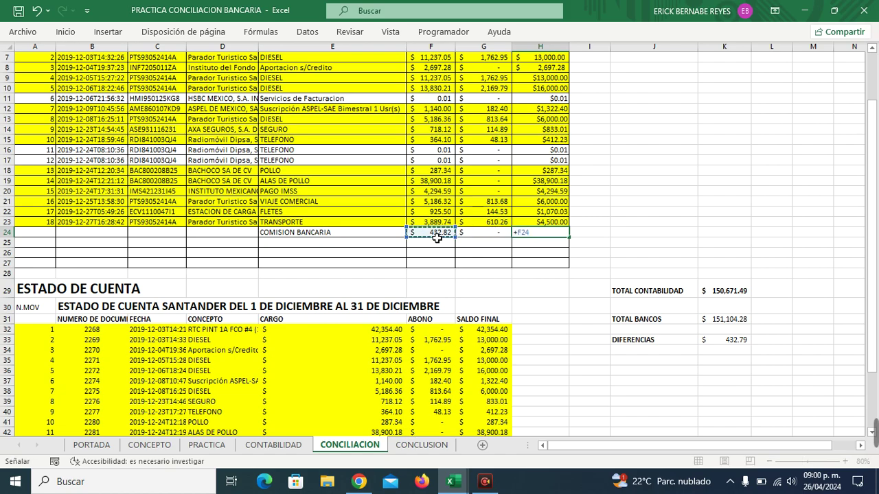
key("Return")
Step: Highlight the new bank commission row A24:H24 in yellow to match the reconciled invoices
scroll(695, 350, "down", 2)
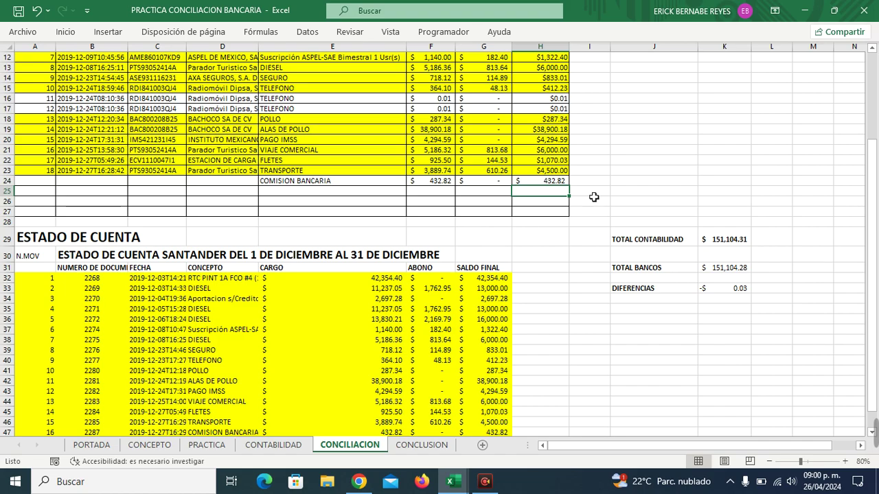
scroll(559, 190, "down", 2)
scroll(559, 194, "up", 2)
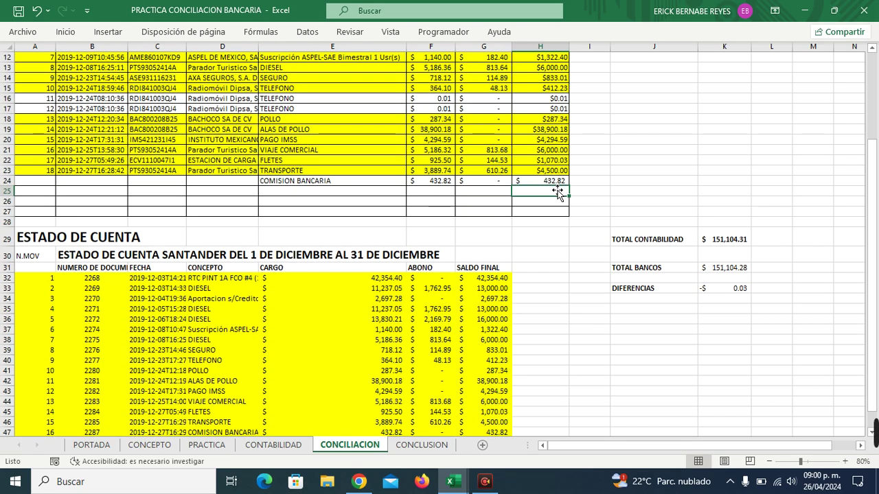
left_click(556, 182)
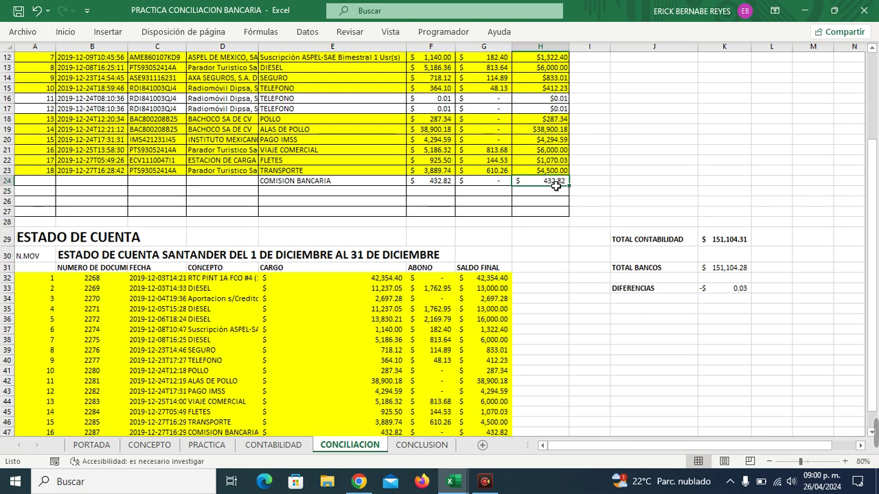
key("ctrl+shift+Left")
key("ctrl+shift+Left")
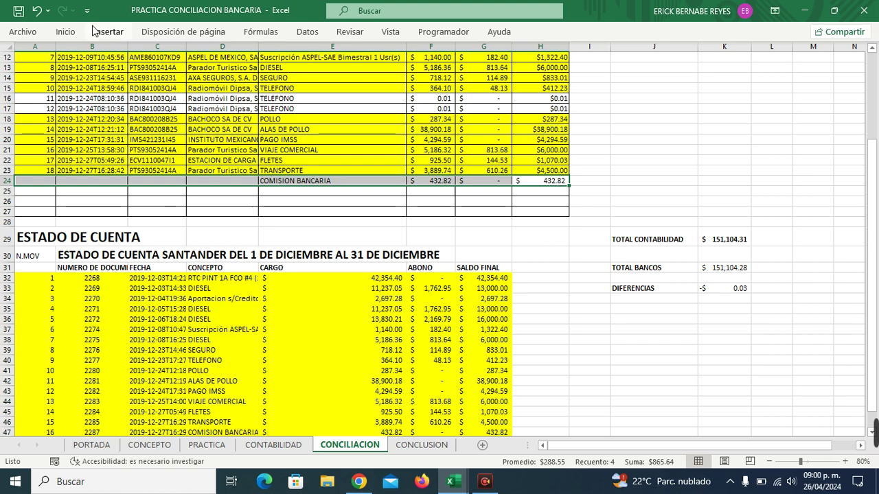
left_click(65, 31)
left_click(165, 78)
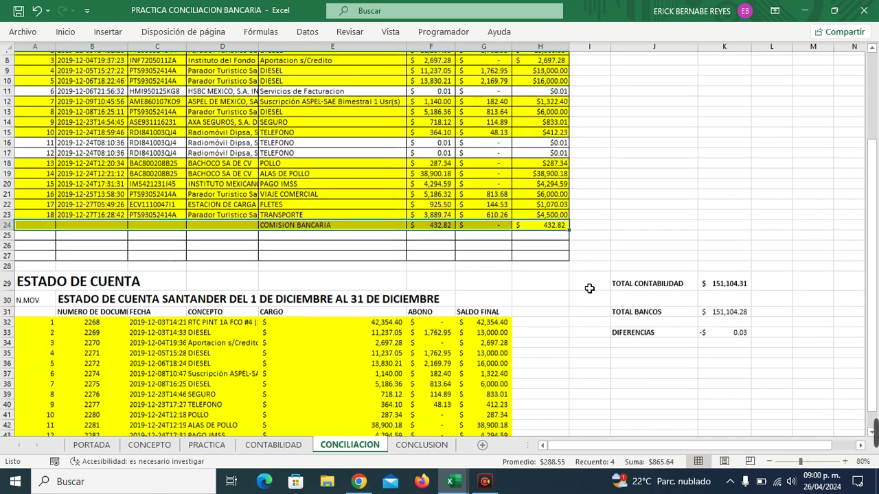
Step: Widen column D so that more of each RAZON SOCIAL name fits
scroll(589, 289, "up", 2)
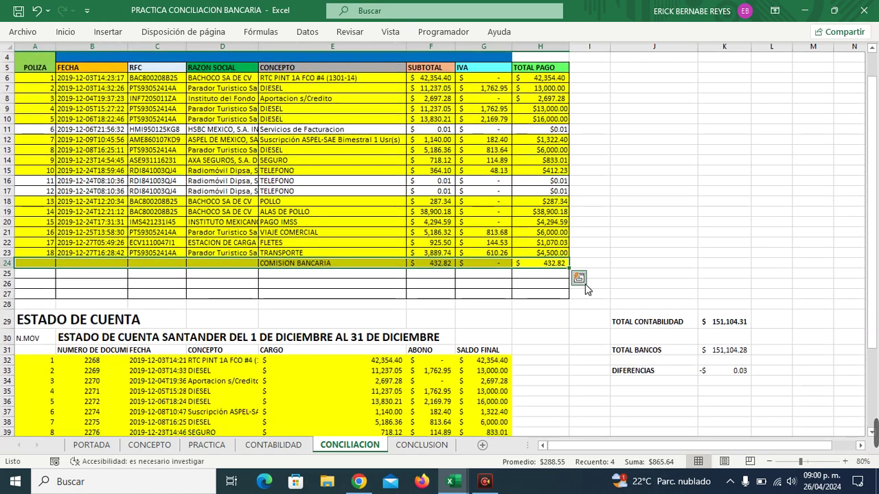
left_click(729, 375)
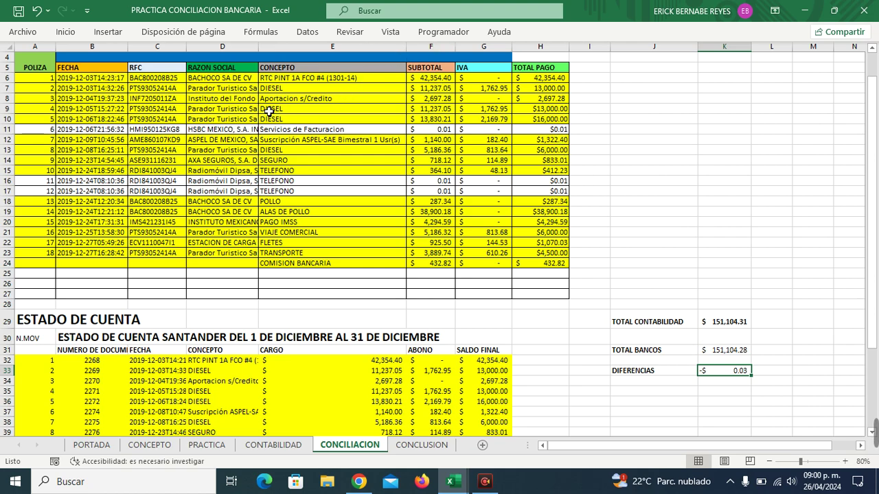
left_click_drag(259, 46, 305, 46)
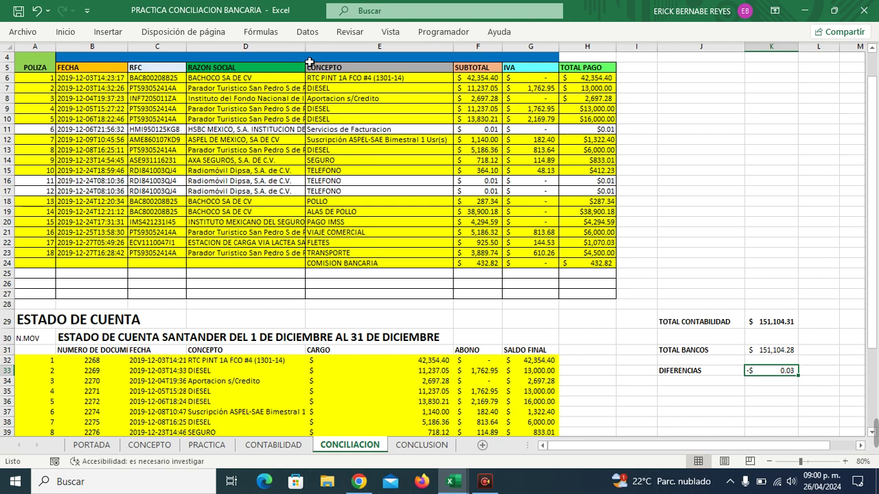
Step: Narrow column D and highlight the 0.01 invoice rows A11:H11 and A16:H17 in yellow
left_click_drag(306, 46, 263, 46)
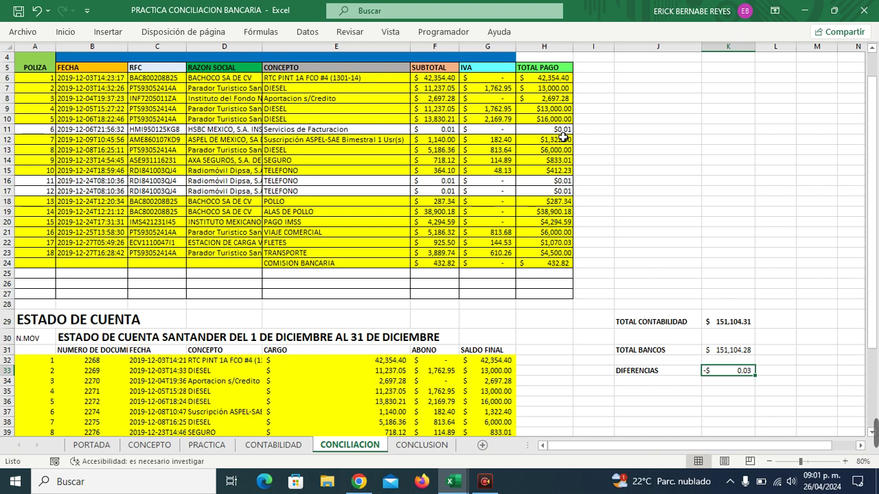
left_click_drag(562, 132, 53, 133)
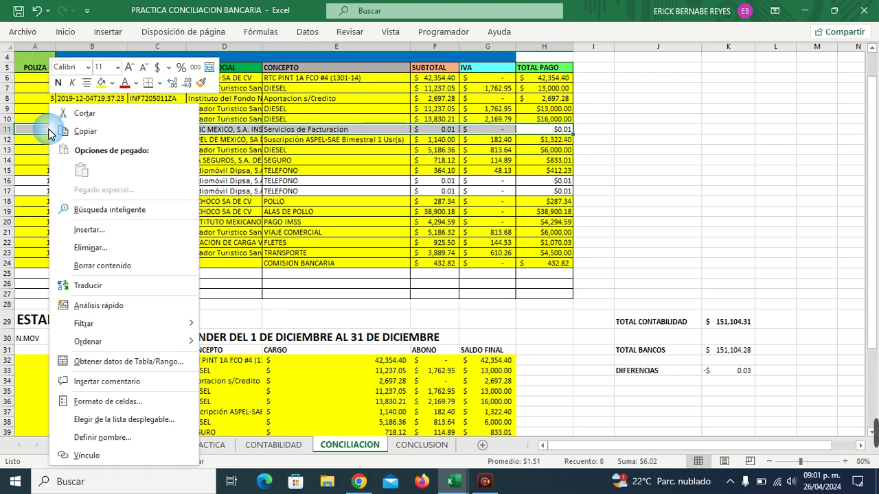
right_click(53, 132)
left_click(100, 83)
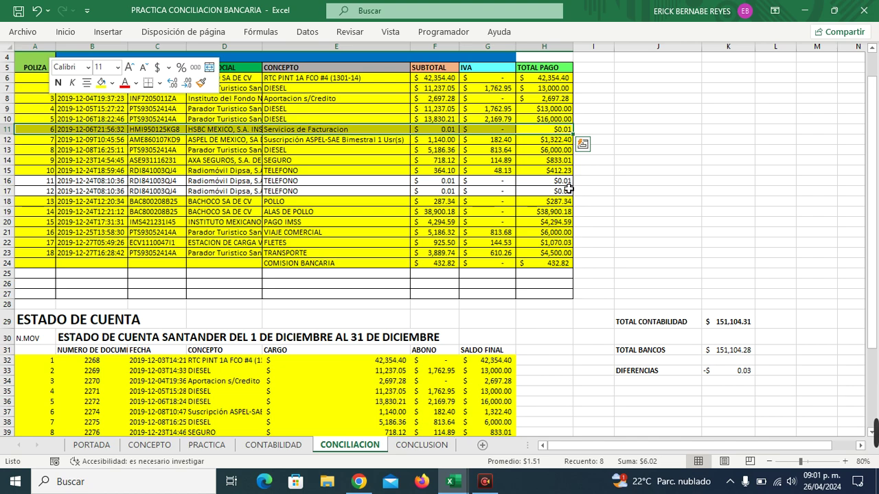
left_click_drag(565, 181, 41, 195)
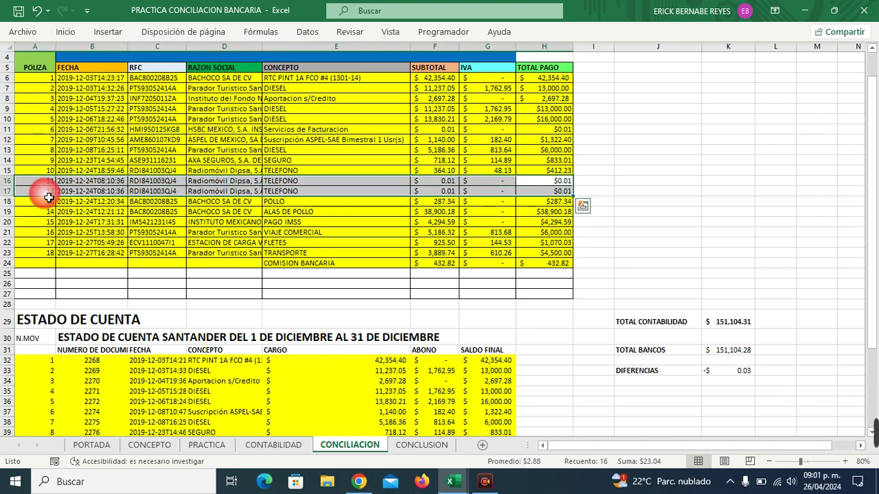
right_click(79, 195)
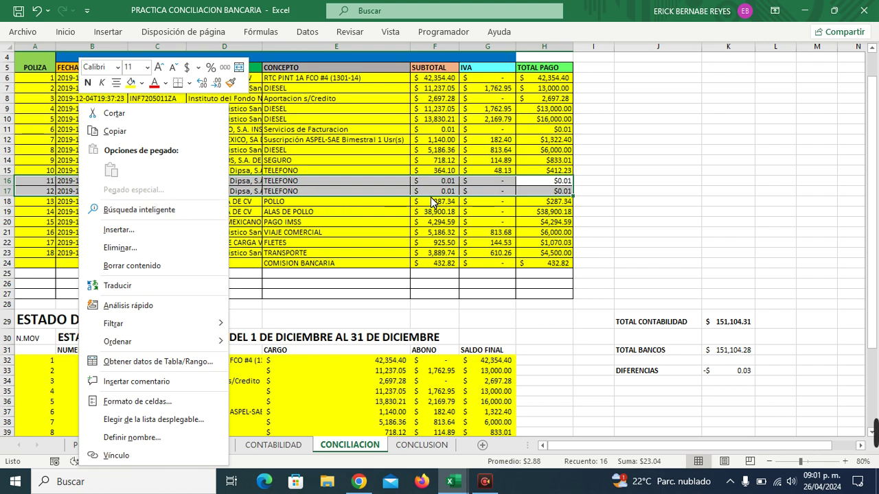
left_click(130, 83)
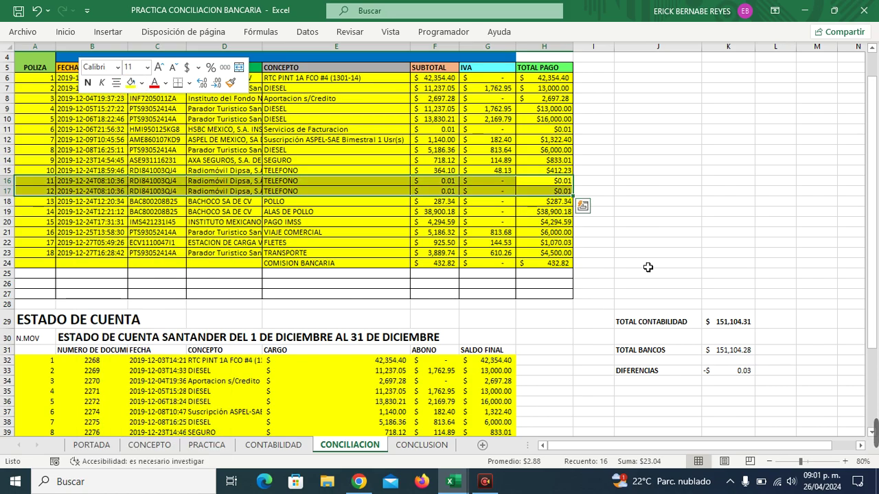
Step: Copy the 0.01 TOTAL PAGO from H11 into SALDO FINAL cell G48, directly below the bank statement's last movement
scroll(648, 267, "down", 2)
scroll(648, 267, "down", 3)
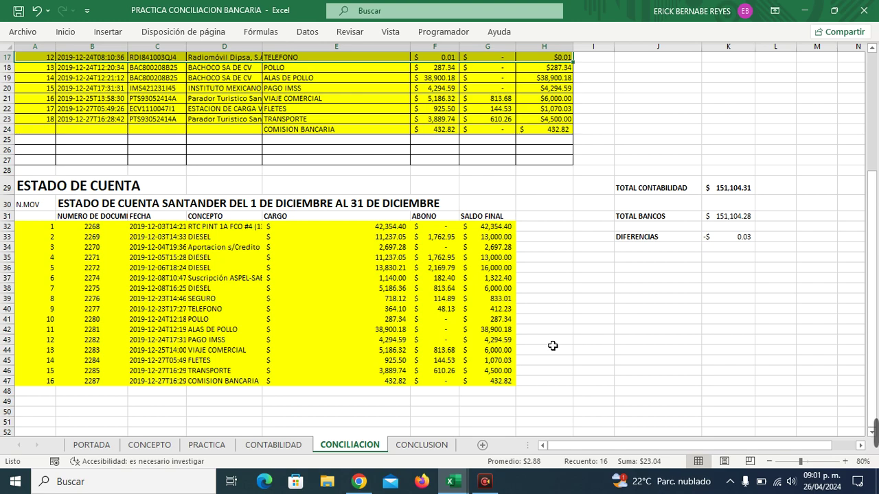
left_click(747, 237)
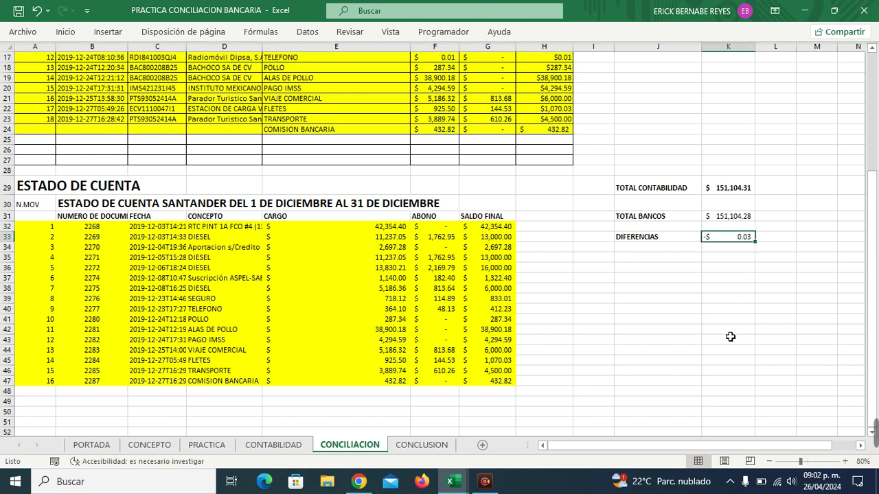
left_click(492, 392)
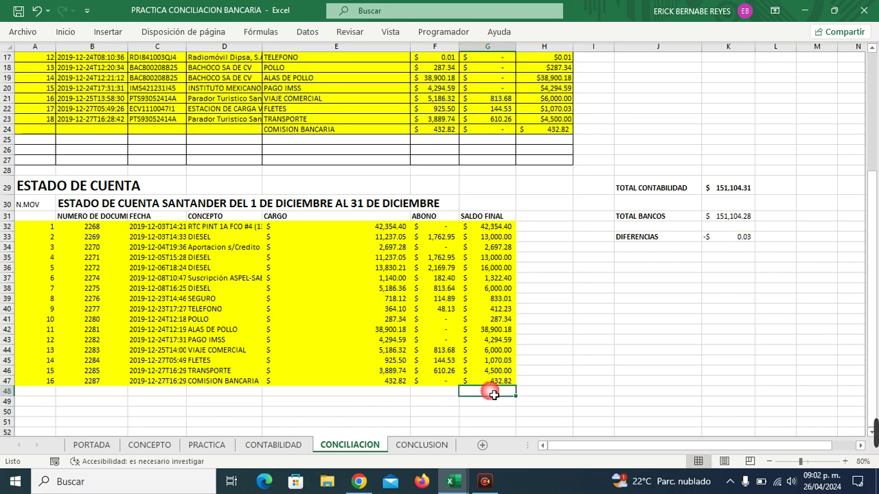
scroll(547, 177, "up", 4)
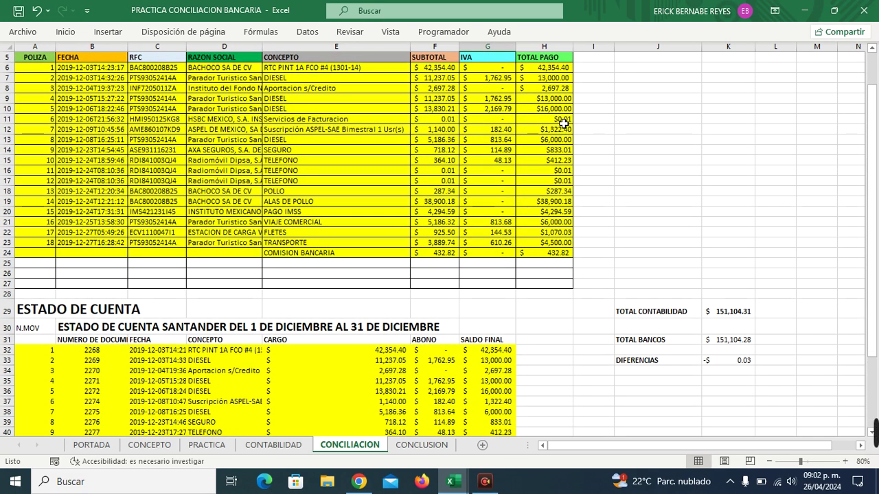
left_click(563, 122)
key("ctrl+c")
scroll(578, 272, "down", 3)
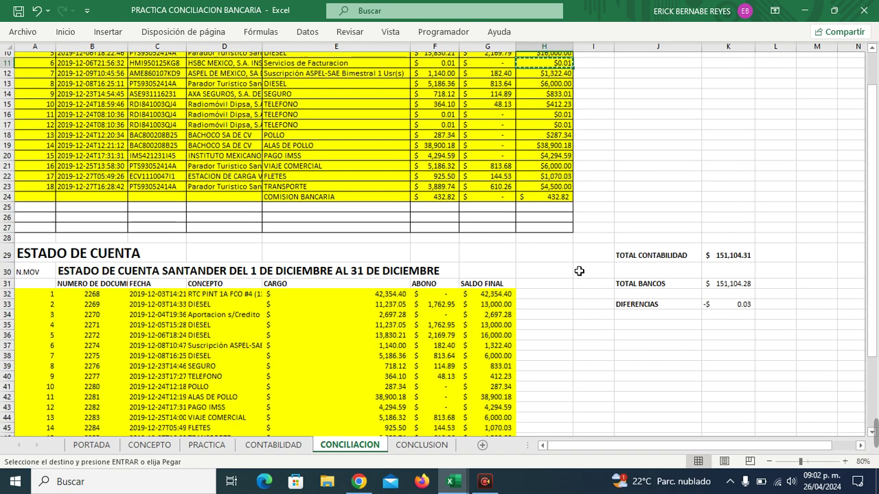
left_click(481, 412)
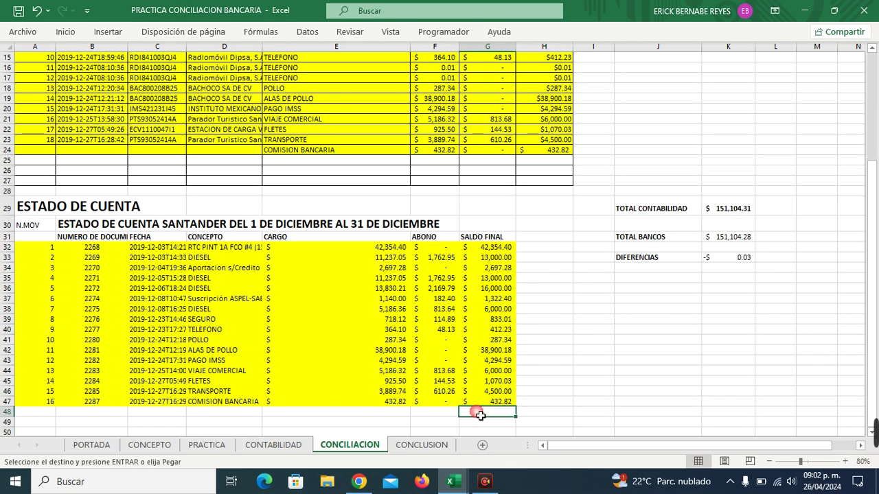
scroll(481, 414, "down", 1)
key("ctrl+v")
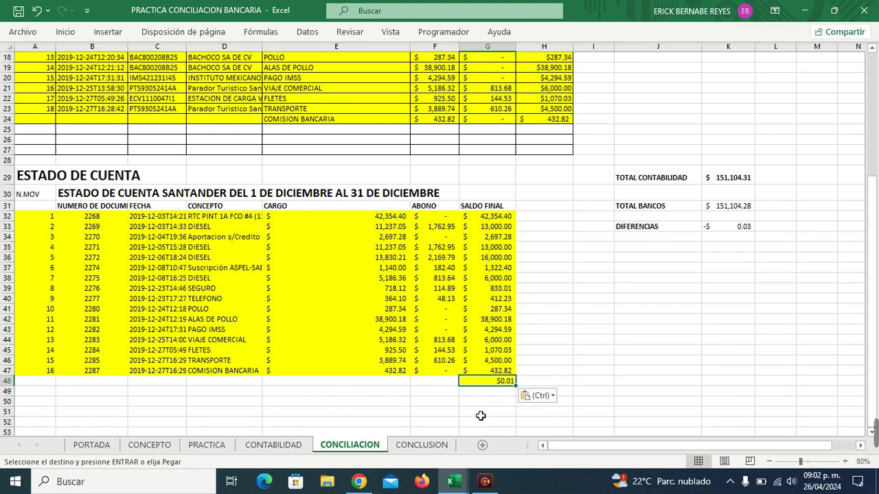
Step: Paste the copied 0.01 amount into SALDO FINAL cells G49 and G50 as well
scroll(481, 416, "down", 1)
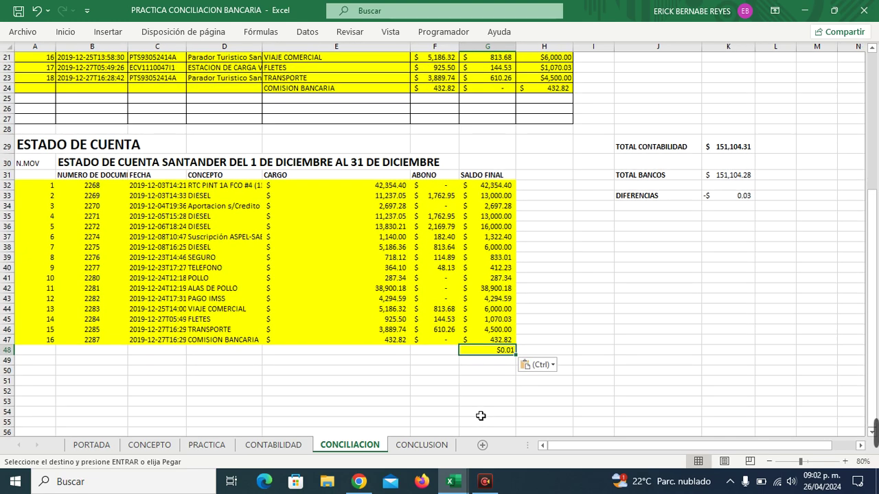
key("Down")
key("ctrl+v")
key("Down")
key("ctrl+v")
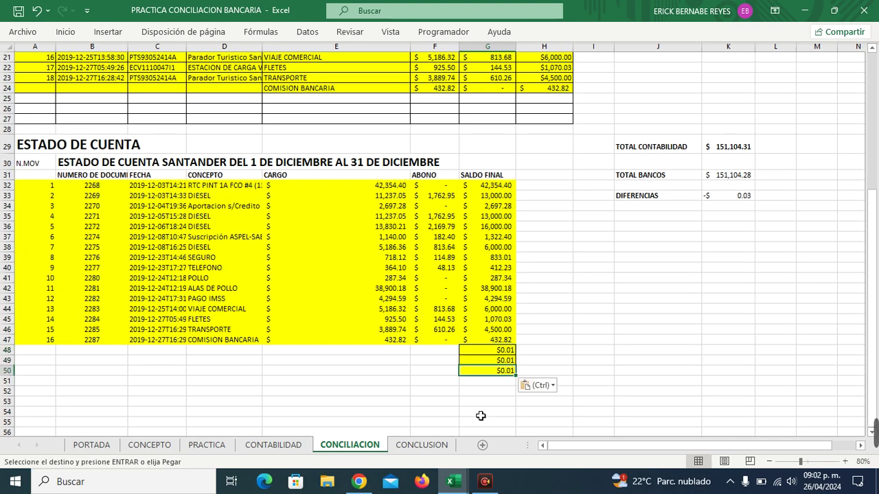
Step: Paste the copied 0.01 amount into the CARGO cells E48:E50
key("Left")
key("Left")
key("Up")
key("Up")
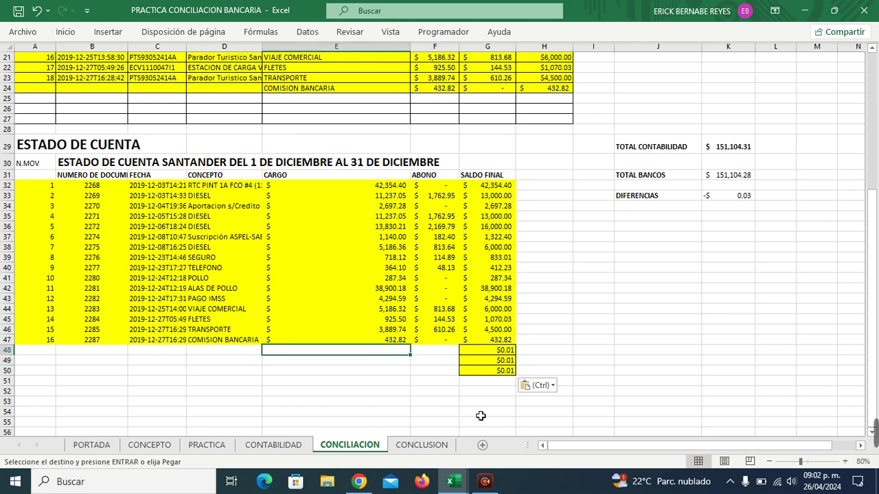
key("ctrl+v")
key("Down")
key("ctrl+v")
key("Down")
key("Escape")
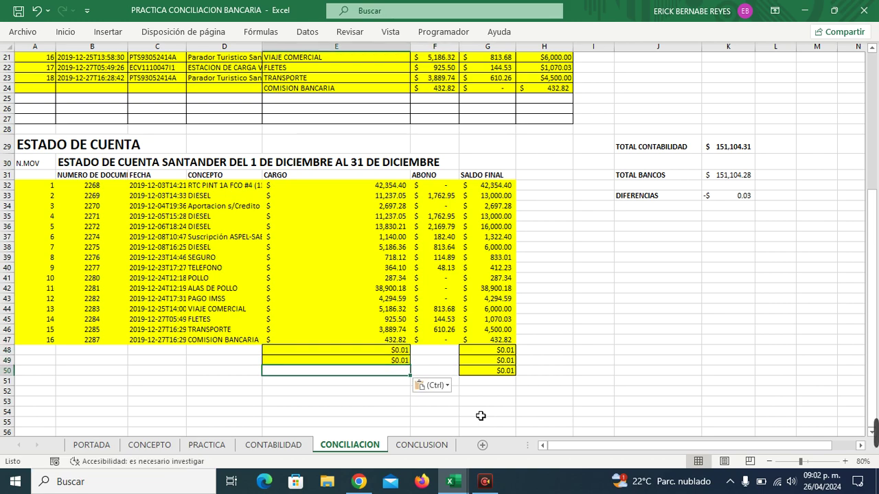
key("ctrl+v")
Step: Enter 0 as the ABONO of the three new statement rows in F48:F50
key("Right")
key("Up")
key("Up")
type("0")
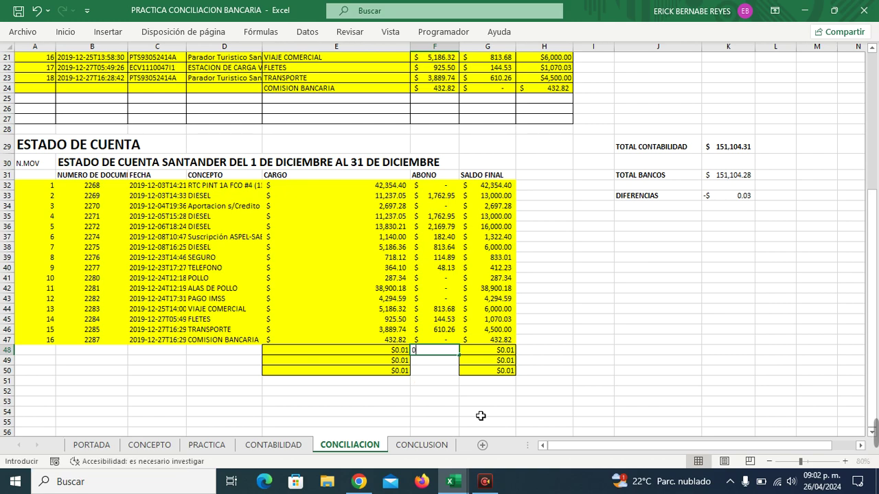
key("Return")
type("0")
key("Return")
type("0")
key("Return")
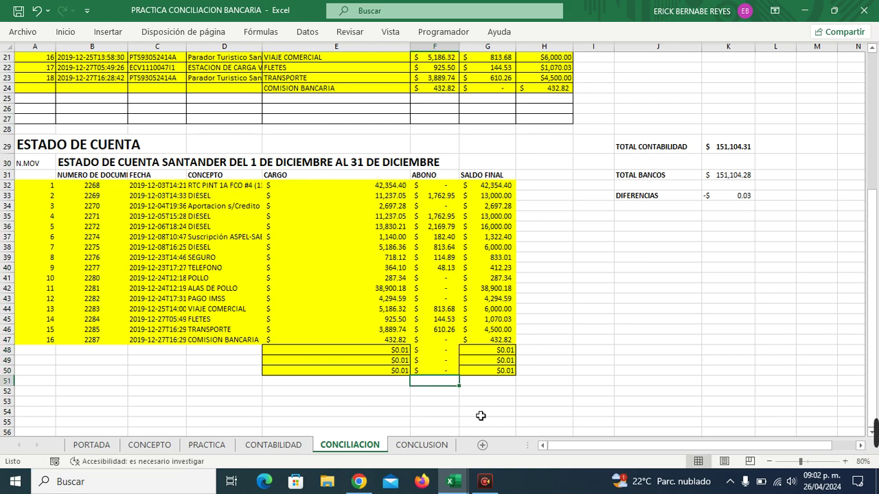
Step: Enter COMISION POR PAGO as the CONCEPTO of the first new statement row in D48
key("Left")
key("Left")
key("Left")
key("Up")
key("Up")
key("Right")
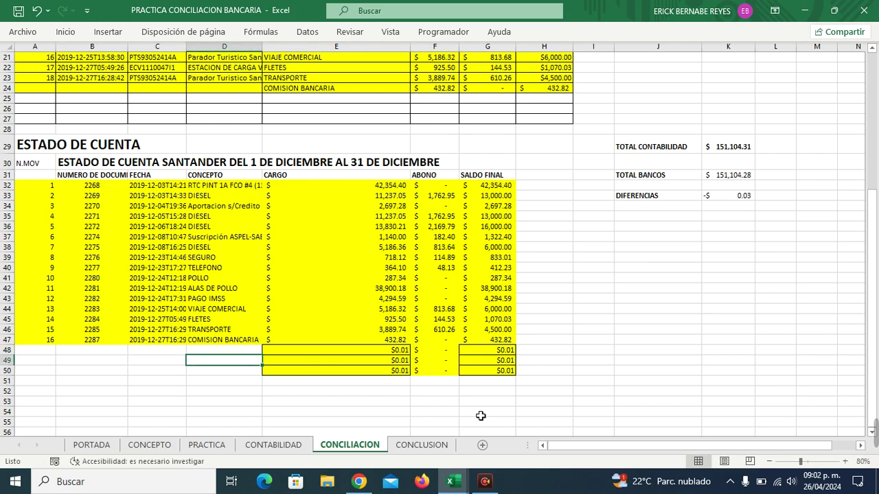
key("Up")
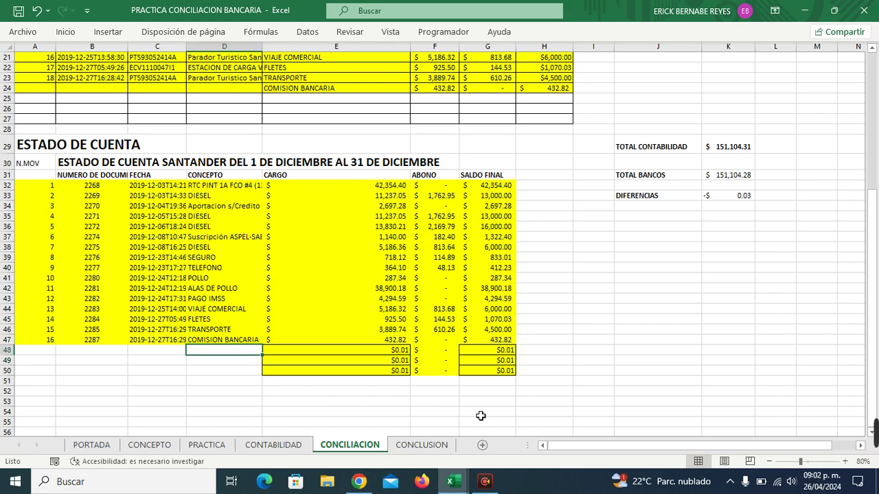
type("COMISION POR")
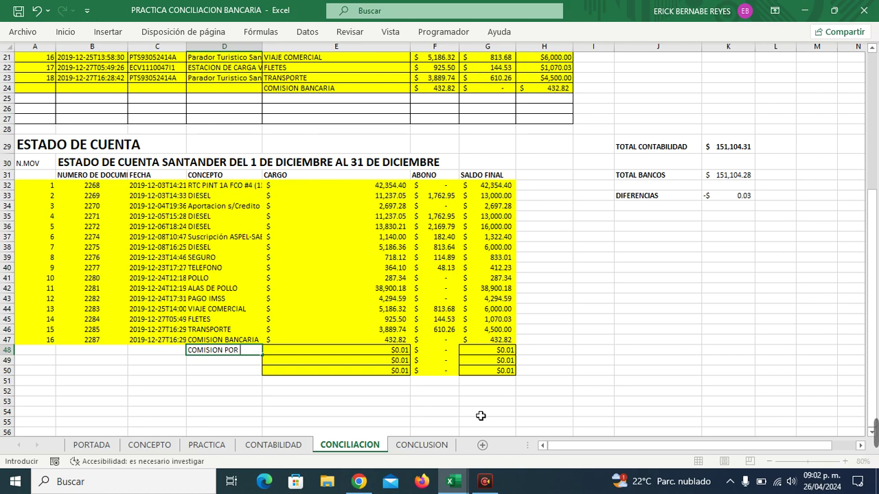
type("GO")
key("ctrl+Return")
Step: Copy the COMISION POR PAGO concept from D48 into D49 and D50
key("ctrl+c")
key("Down")
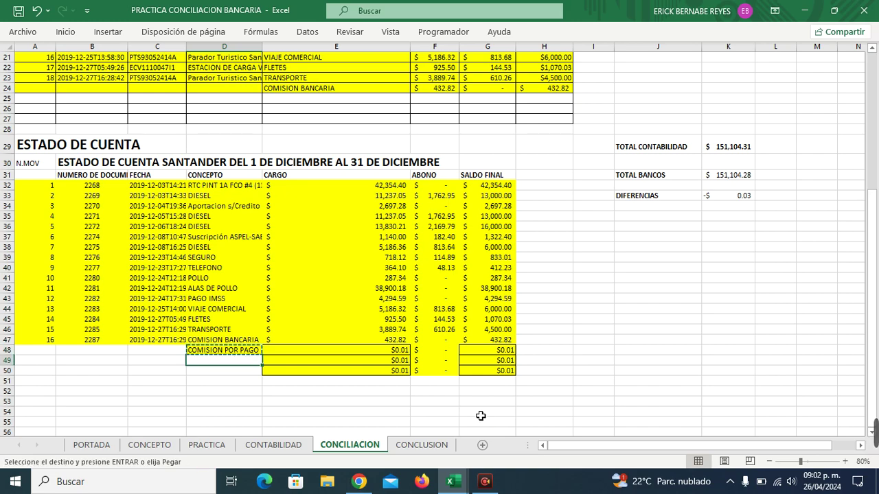
key("ctrl+v")
key("Down")
key("ctrl+v")
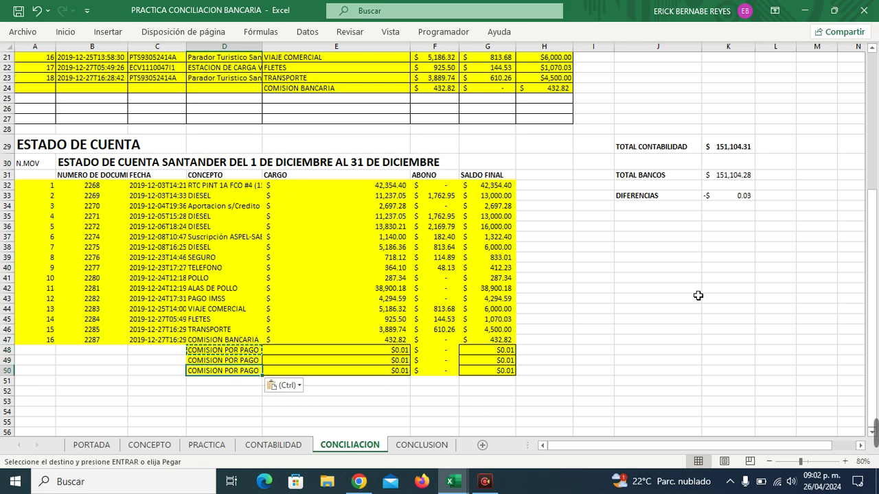
Step: Extend the TOTAL BANCOS sum in K31 to cover G32:G50, including the three new commission rows
left_click(735, 177)
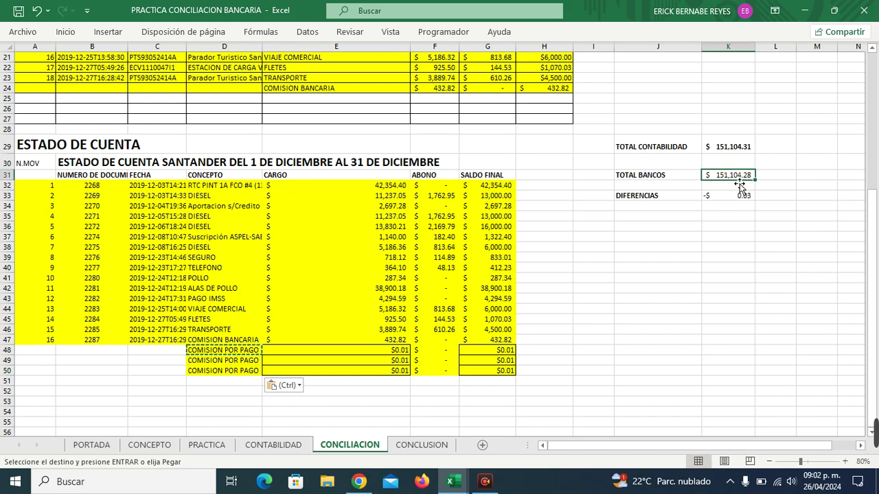
double_click(738, 178)
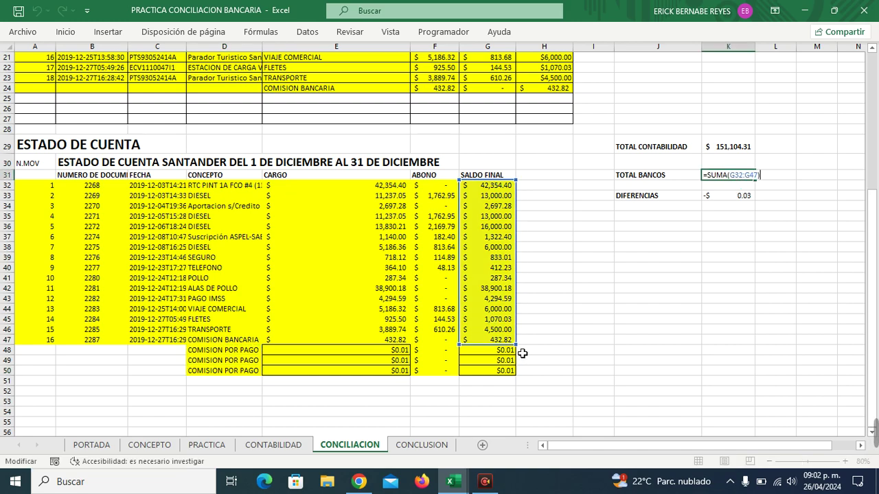
left_click_drag(522, 350, 523, 384)
key("Return")
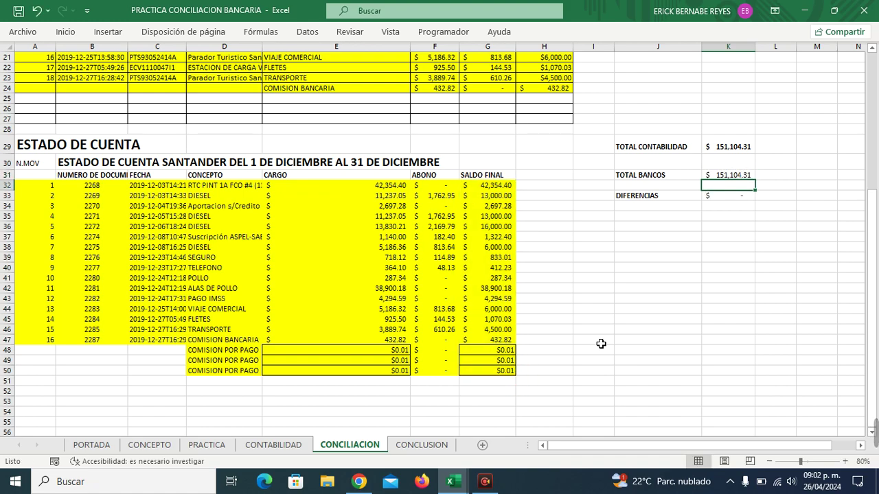
Step: Make the TOTAL BANCOS amount in K31 bold
scroll(829, 279, "up", 4)
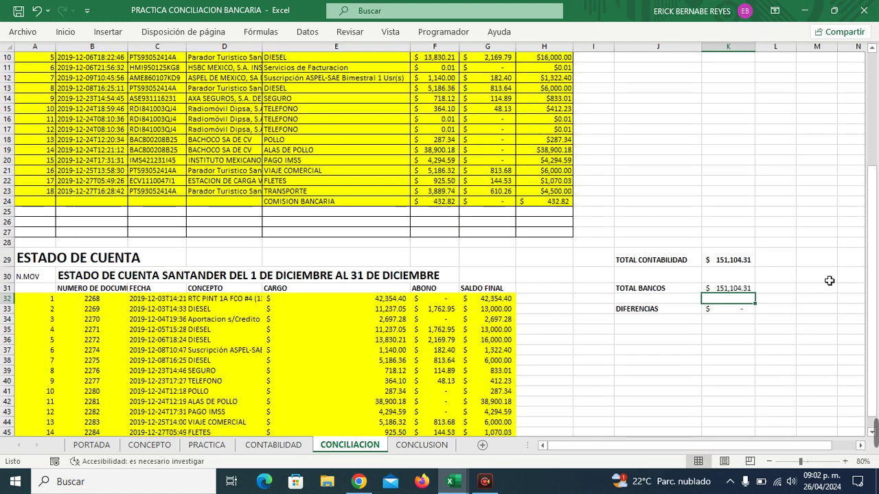
right_click(734, 288)
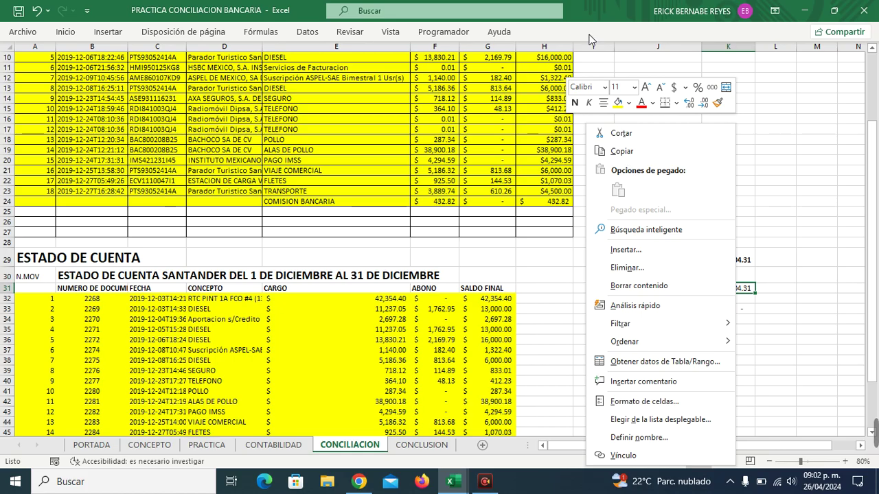
left_click(575, 102)
Step: Review the highlighted invoices and bank statement movements against TOTAL CONTABILIDAD, TOTAL BANCOS and DIFERENCIAS
scroll(675, 228, "up", 3)
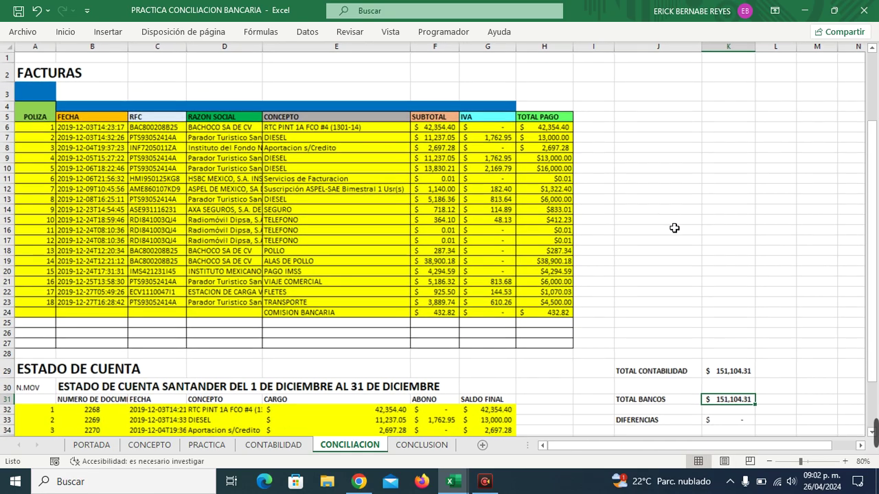
scroll(675, 228, "down", 1)
scroll(674, 228, "down", 1)
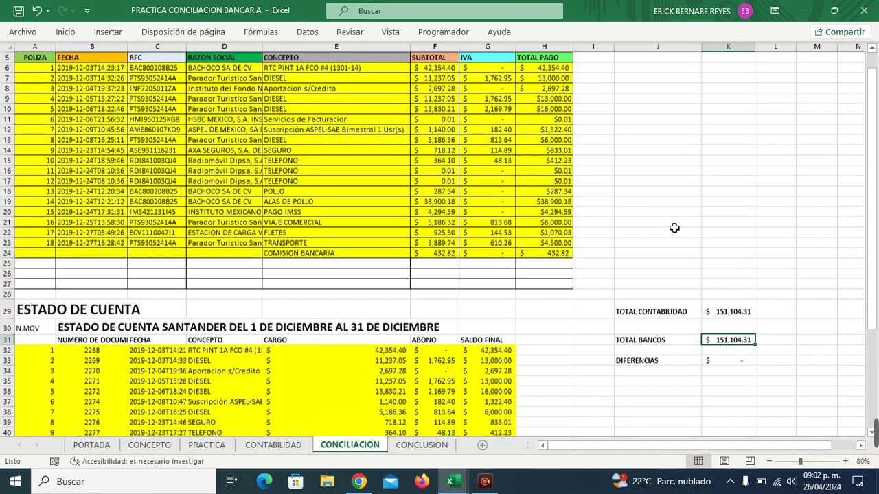
scroll(674, 228, "up", 2)
scroll(674, 228, "down", 5)
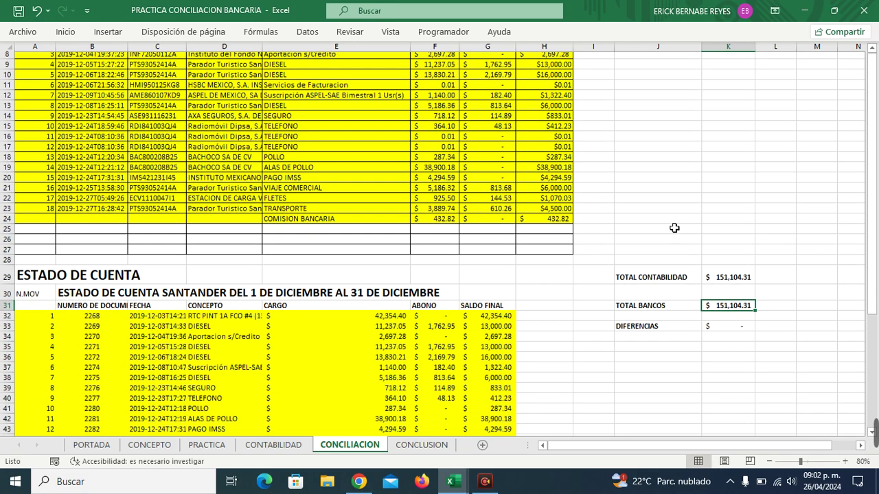
scroll(675, 228, "down", 1)
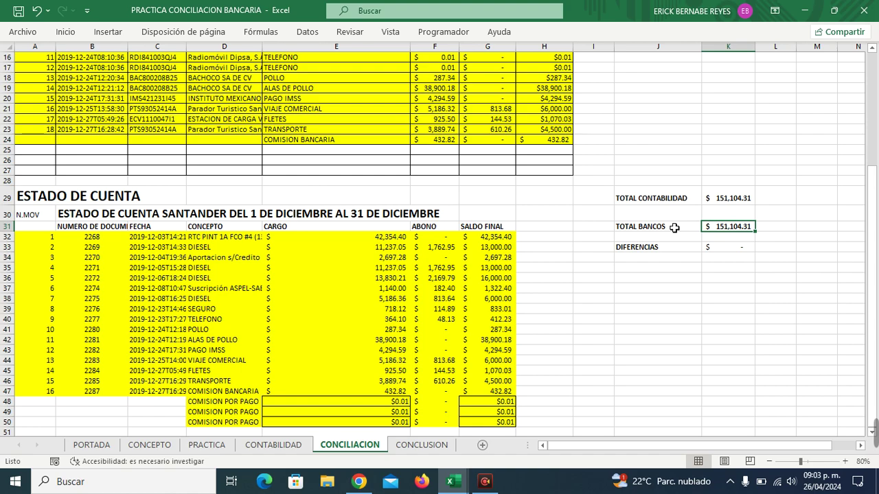
left_click(716, 281)
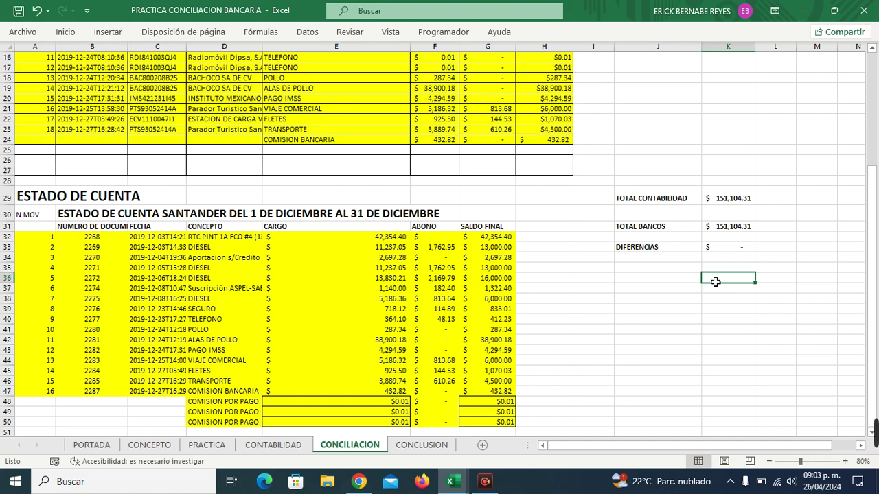
scroll(716, 282, "up", 5)
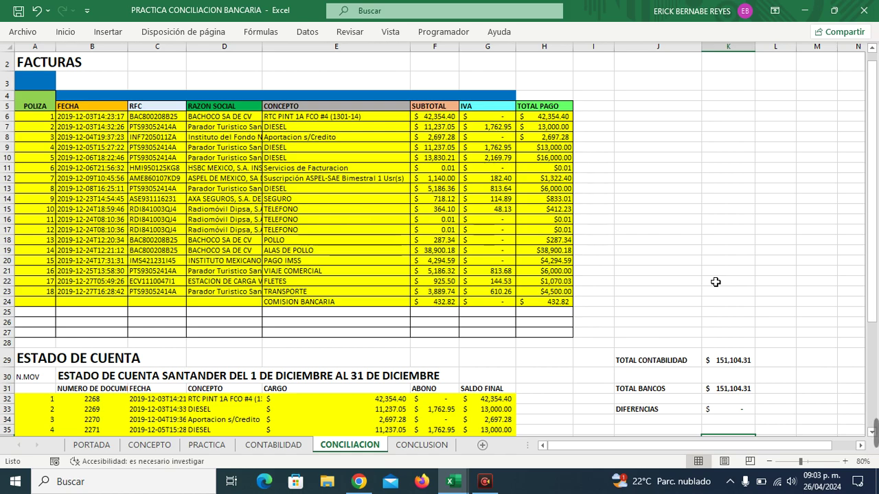
Step: Compare the highlighted FACTURAS rows, including COMISION BANCARIA, with the ESTADO DE CUENTA movements and the added COMISION POR PAGO rows
scroll(715, 281, "down", 1)
scroll(715, 282, "down", 2)
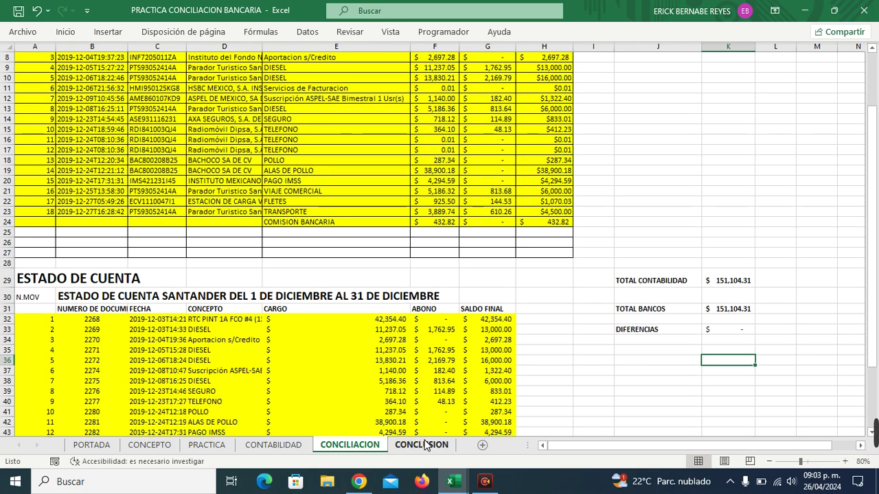
scroll(567, 272, "down", 4)
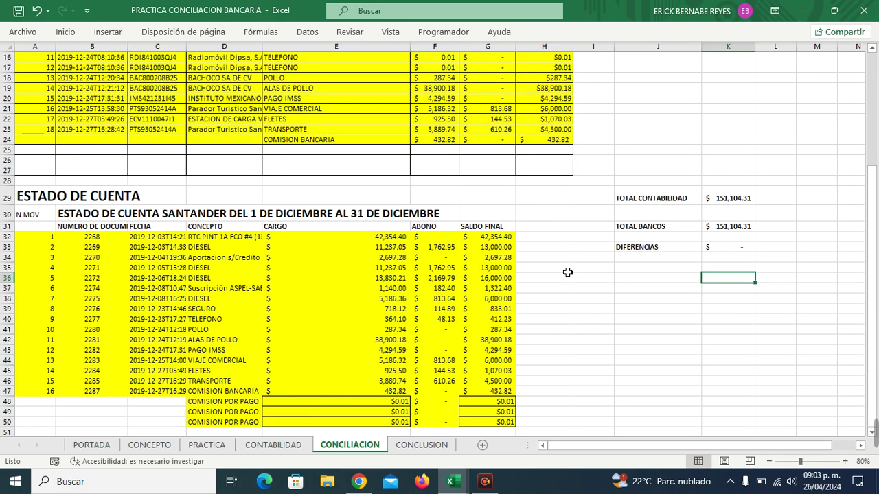
scroll(567, 273, "up", 7)
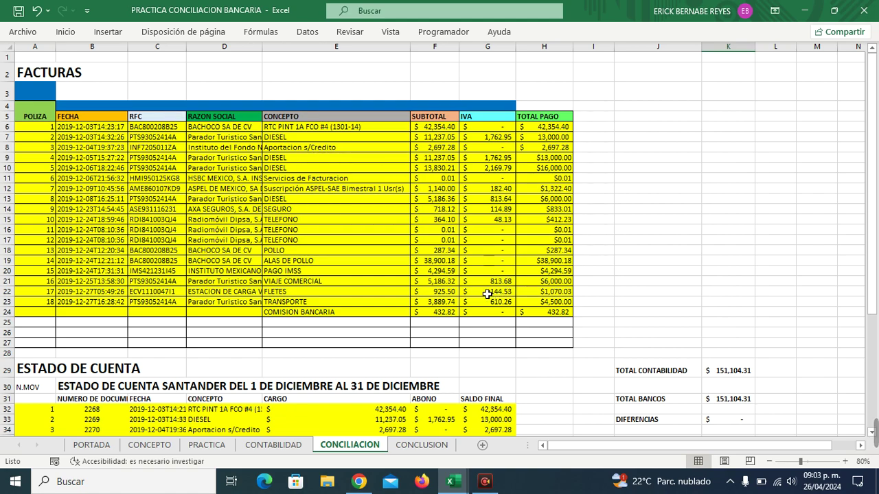
left_click(376, 319)
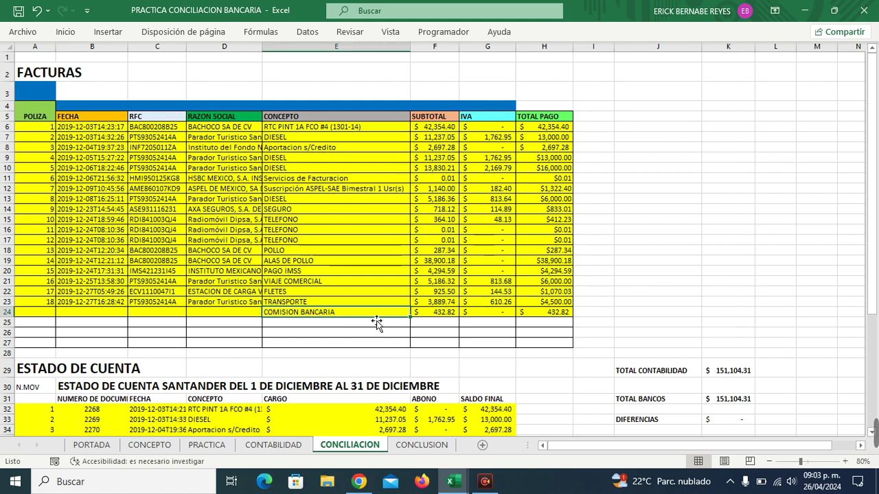
scroll(376, 323, "down", 6)
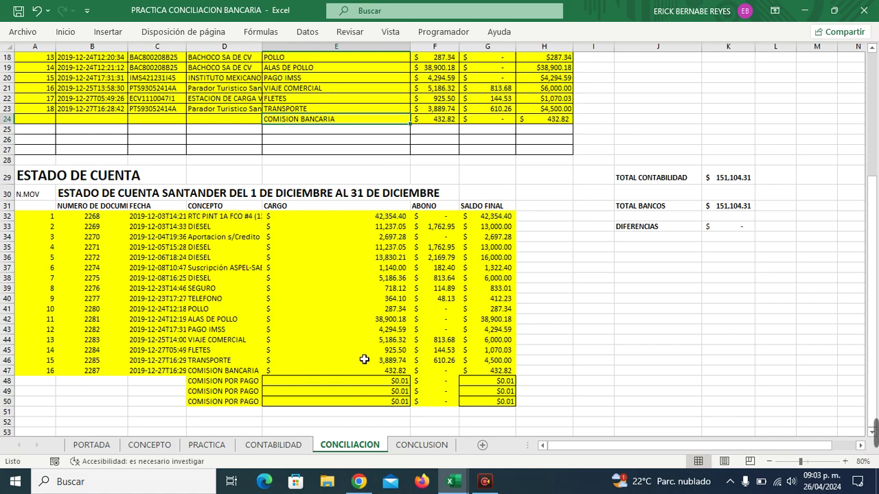
scroll(364, 359, "up", 5)
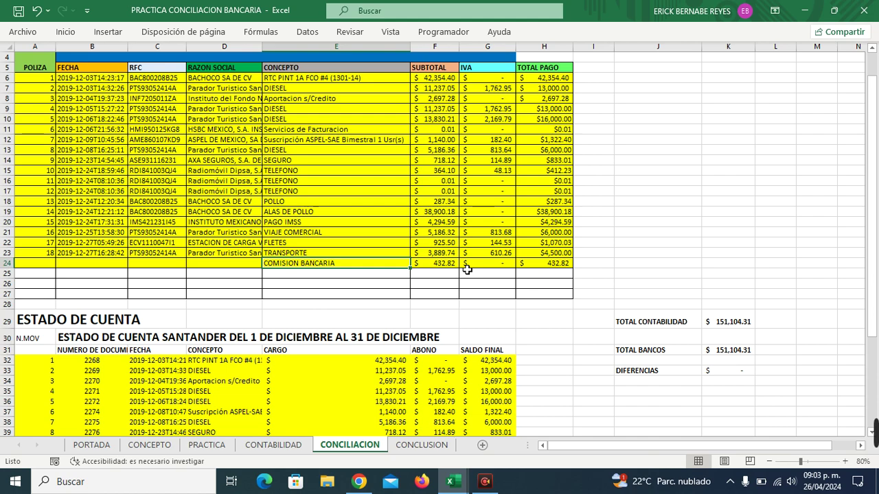
left_click(649, 235)
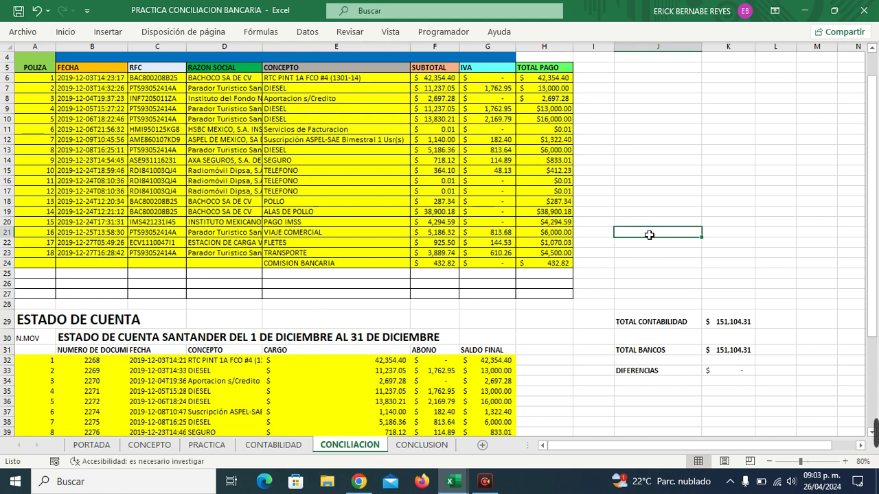
Step: Show the CONCLUSION sheet to read the closing statement on bank reconciliation
left_click(418, 447)
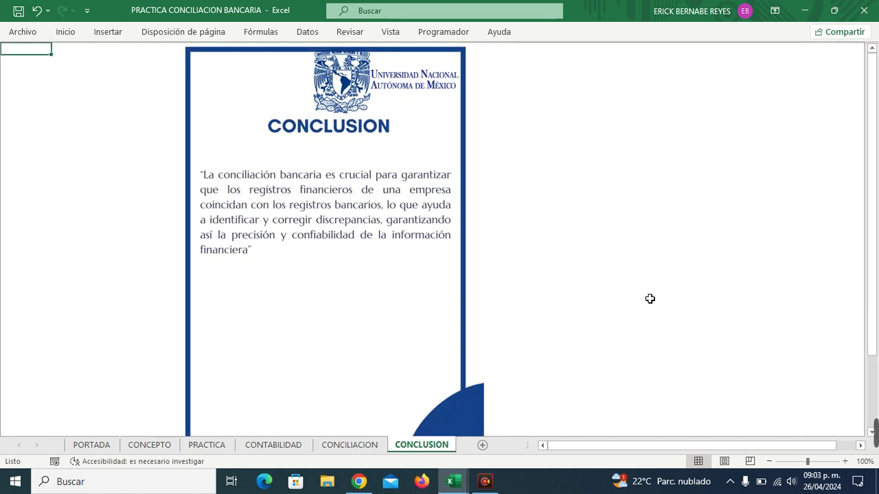